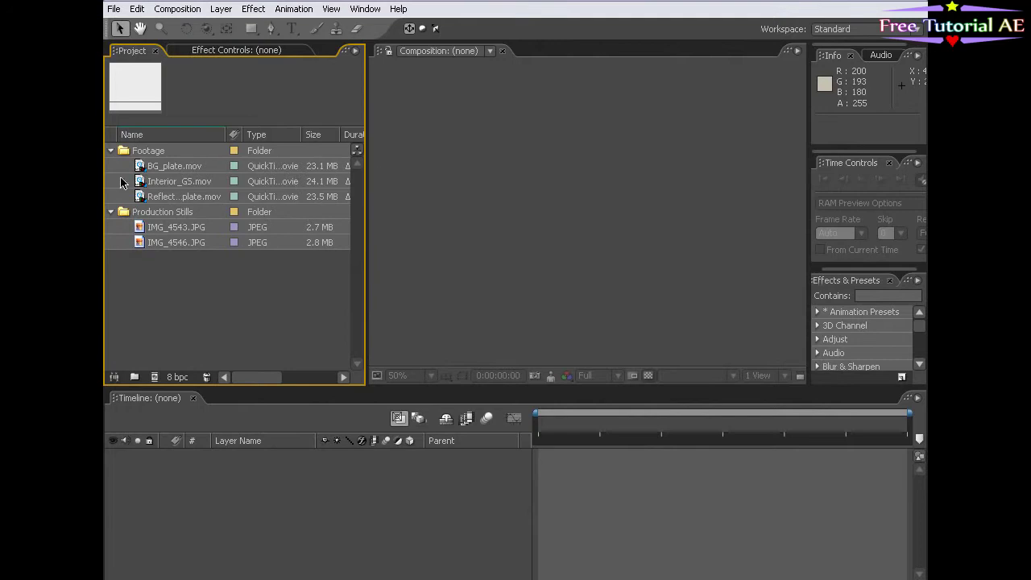
Preview the Interior_GS.mov clip and the IMG_4543.JPG and IMG_4546.JPG production stills
double_click(143, 187)
left_click(150, 413)
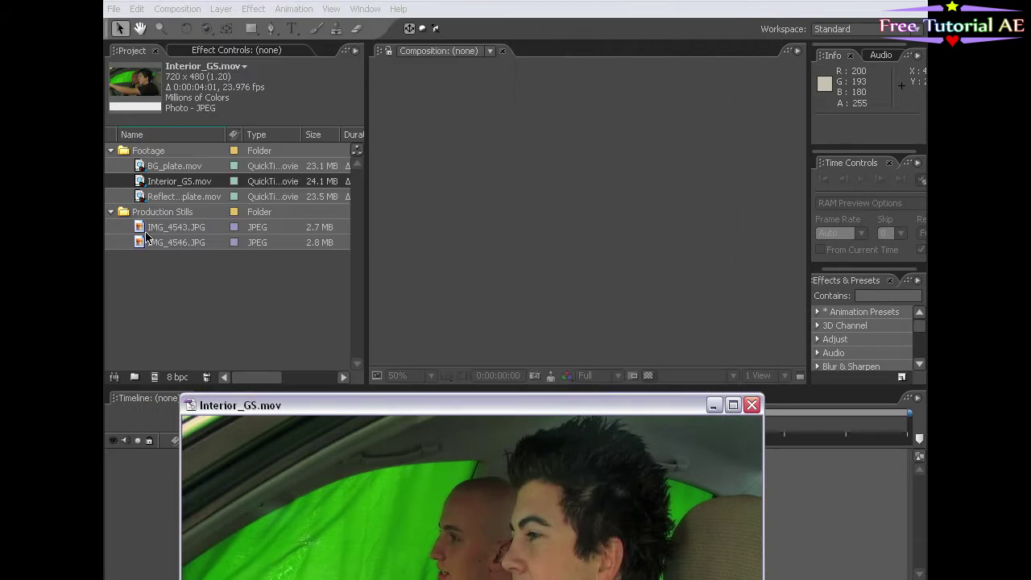
double_click(176, 227)
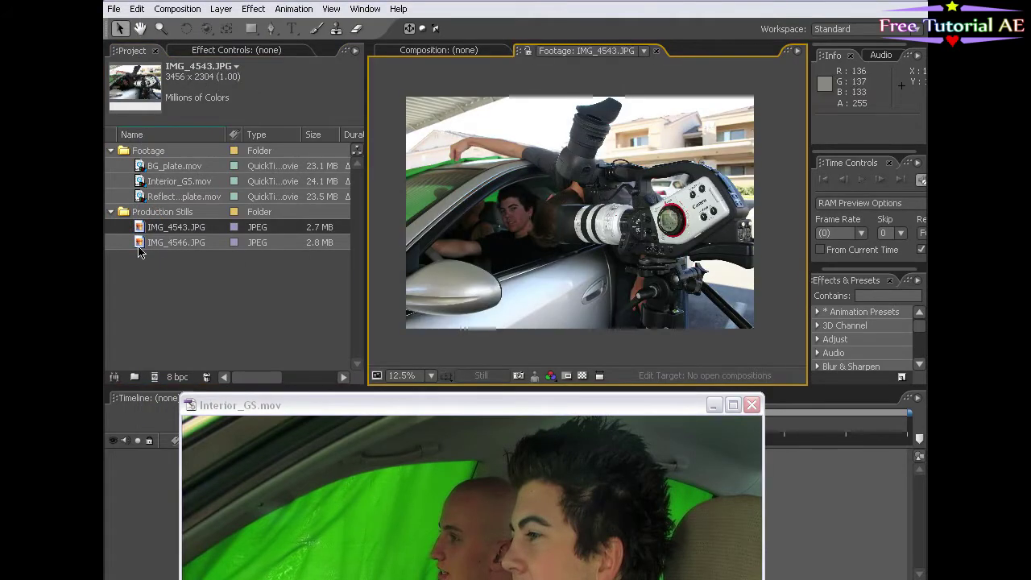
double_click(238, 243)
scroll(619, 175, "up", 1)
scroll(620, 181, "down", 1)
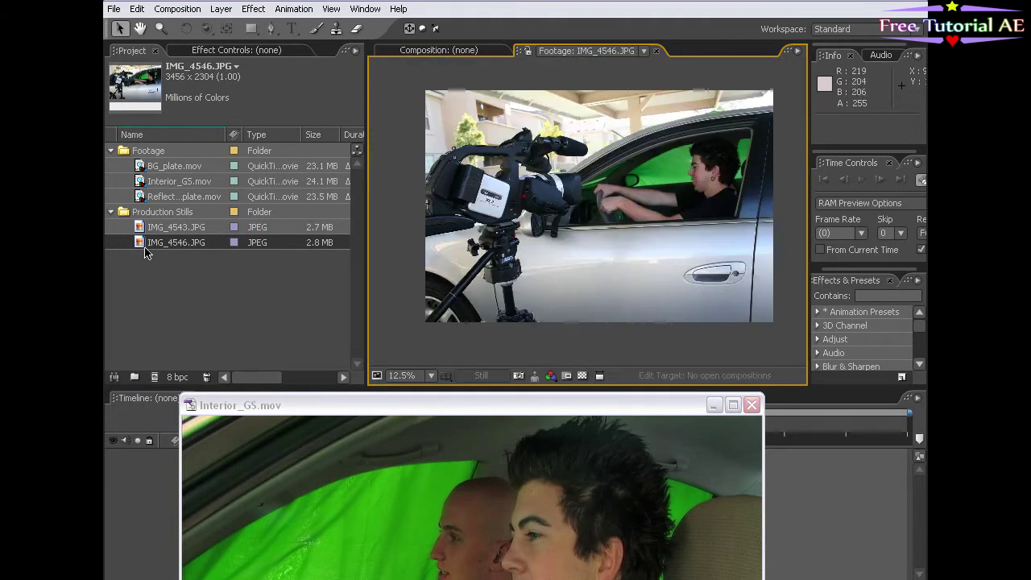
double_click(136, 228)
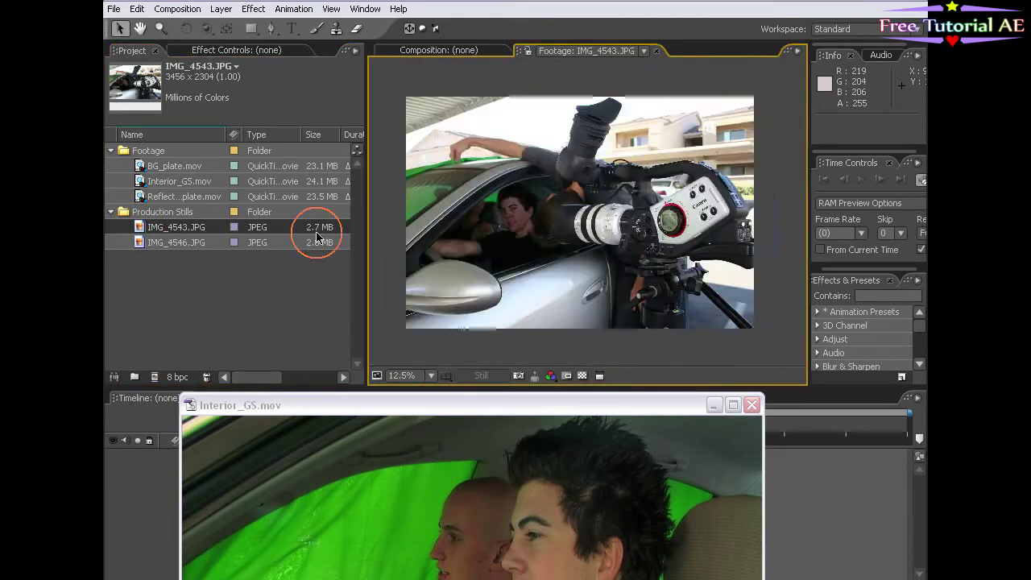
scroll(541, 238, "up", 1)
left_click_drag(581, 401, 541, 108)
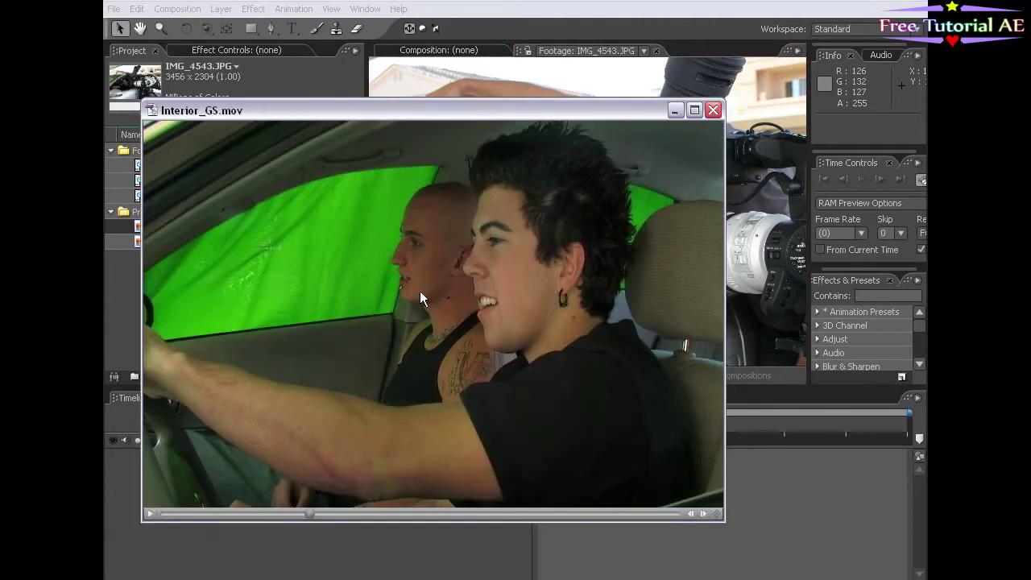
left_click(714, 110)
left_click(468, 53)
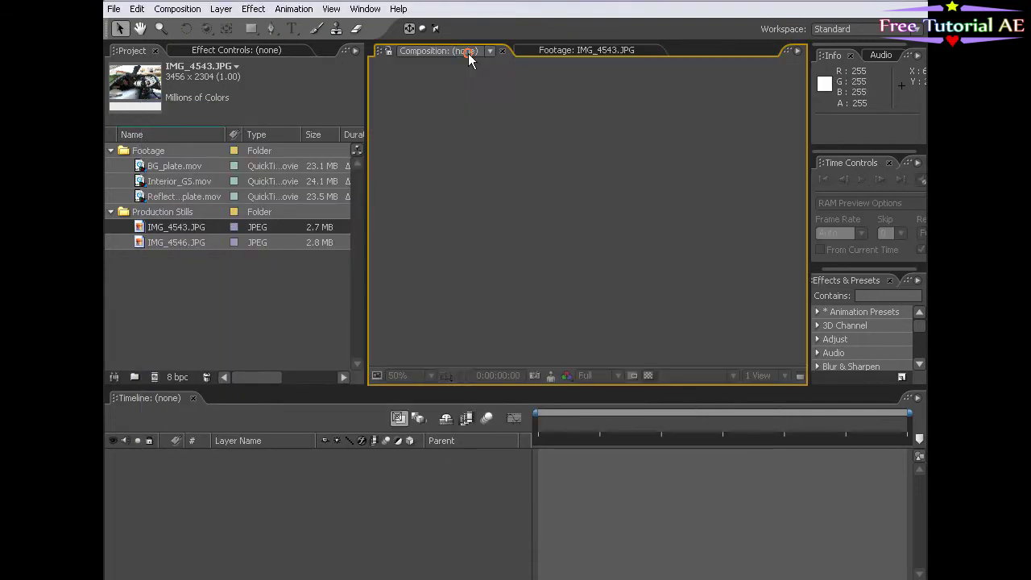
Create a new composition from the Interior_GS.mov footage and move the current time to 0:00:01:14
left_click(163, 336)
left_click(158, 183)
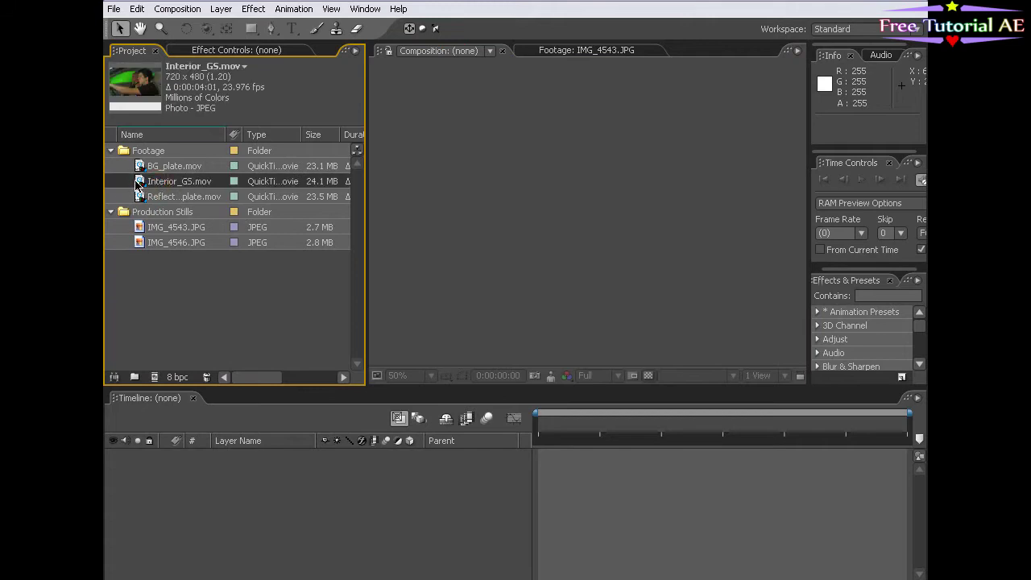
left_click_drag(139, 184, 533, 474)
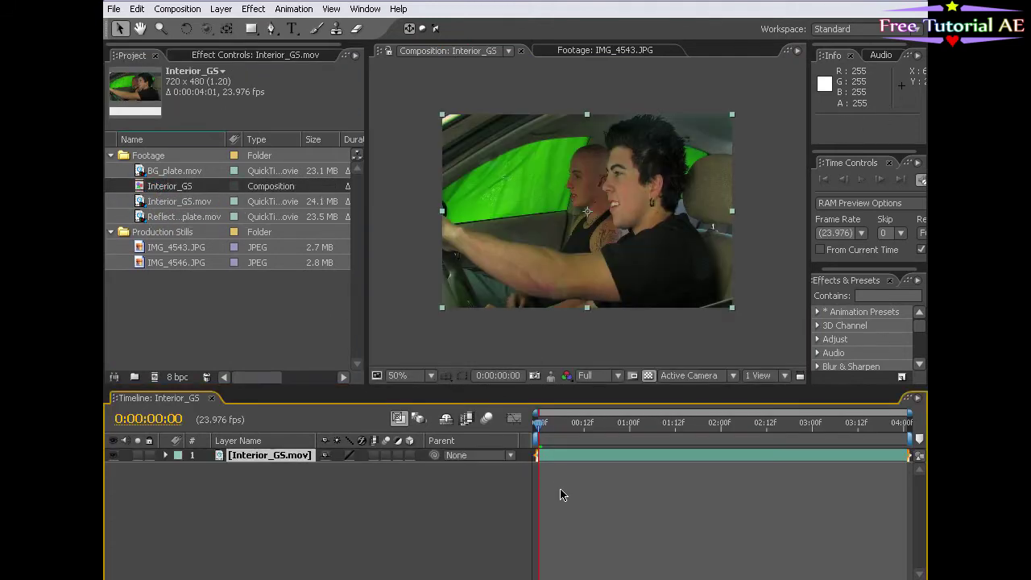
left_click(557, 425)
left_click_drag(557, 425, 599, 463)
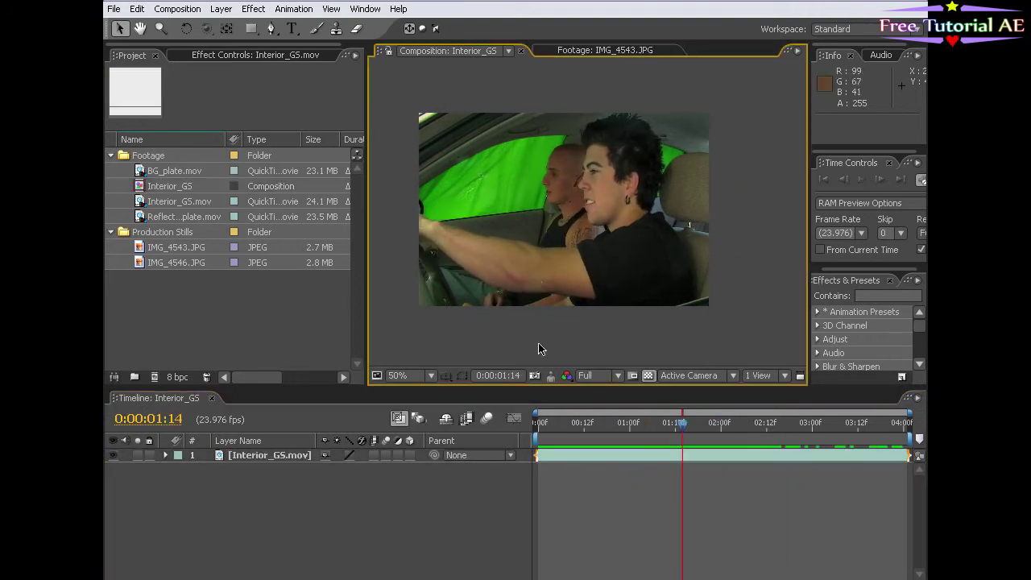
Apply the Keylight effect to the Interior_GS.mov layer and sample the green screen in the car window as Screen Colour
left_click(563, 242)
left_click(253, 8)
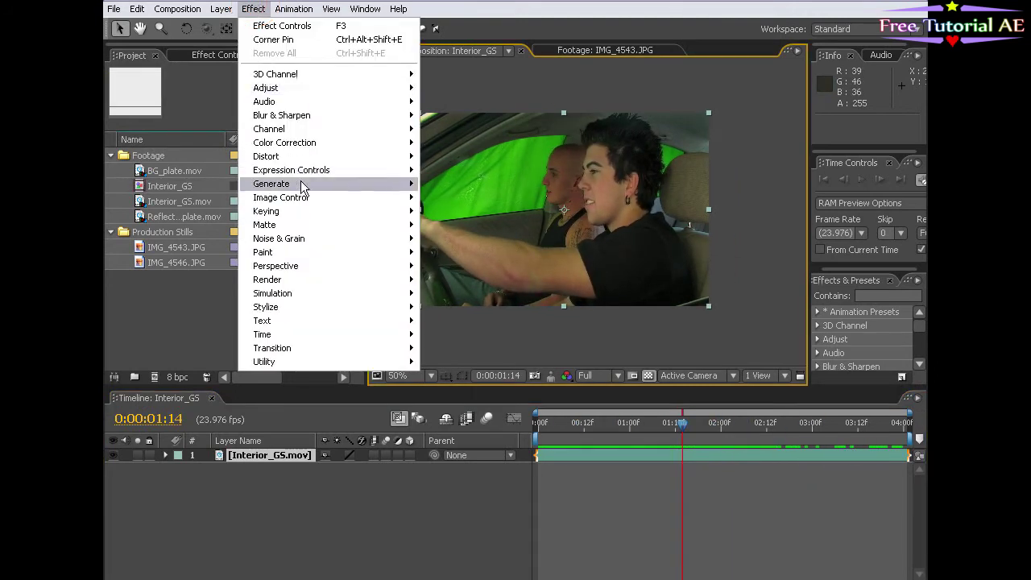
mouse_move(282, 211)
left_click(446, 307)
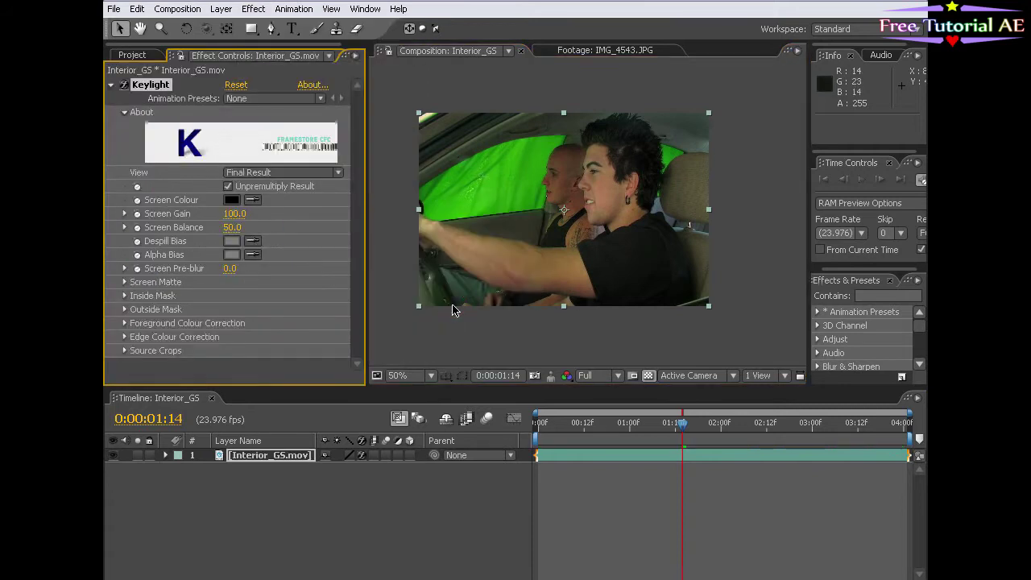
left_click(507, 177)
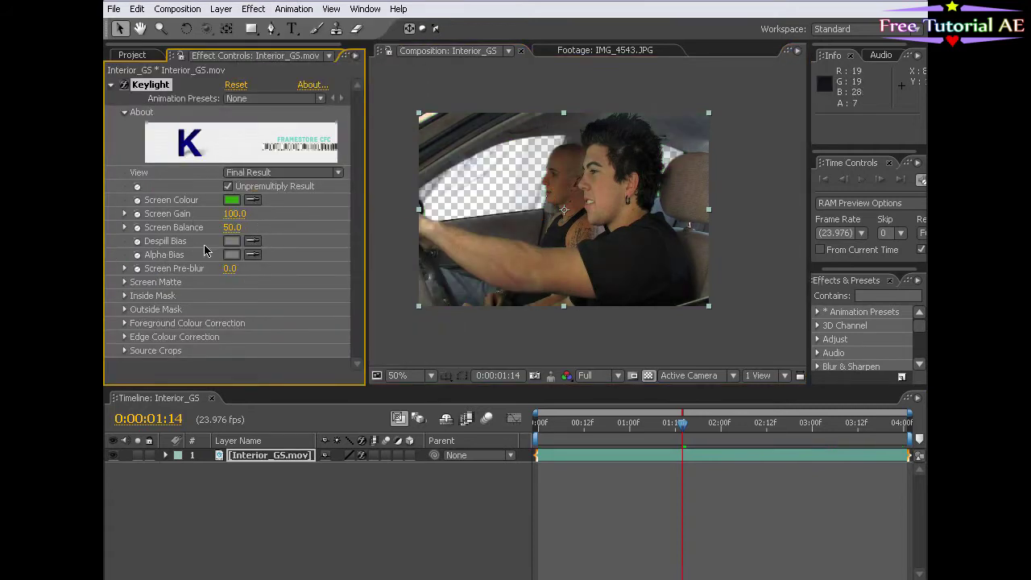
Set Keylight's Screen Pre-blur to 2.5 and tighten the Screen Matte with Clip Black at 37 and Clip White at 73
left_click(228, 271)
type("2.5")
key("Return")
left_click(124, 283)
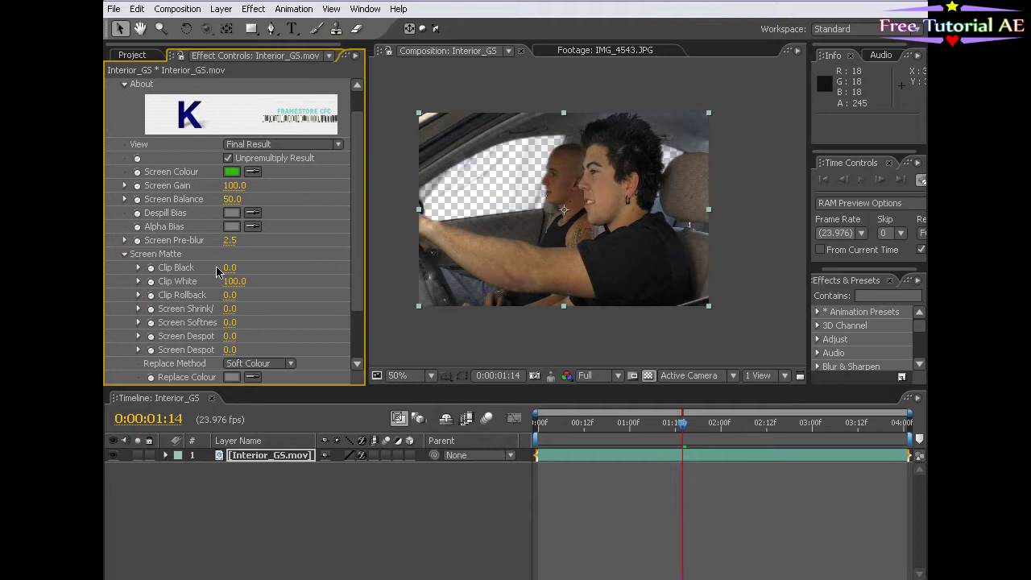
left_click_drag(232, 267, 216, 280)
Change Keylight's Replace Method to Hard Colour and darken the Replace Colour to a dark grey
left_click(249, 362)
left_click(259, 349)
scroll(357, 272, "down", 3)
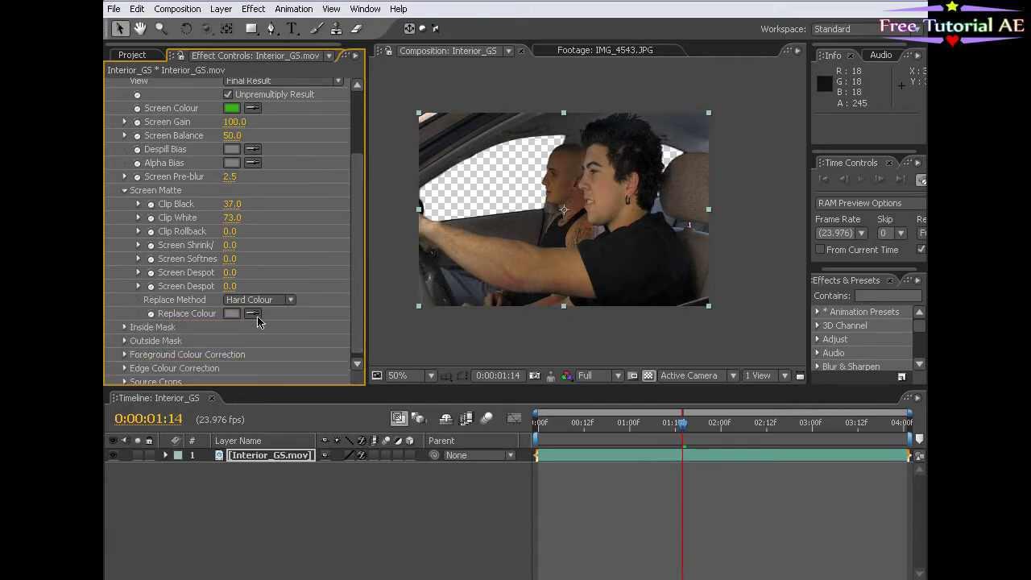
left_click(234, 313)
left_click(536, 435)
left_click_drag(376, 422, 362, 428)
left_click(676, 277)
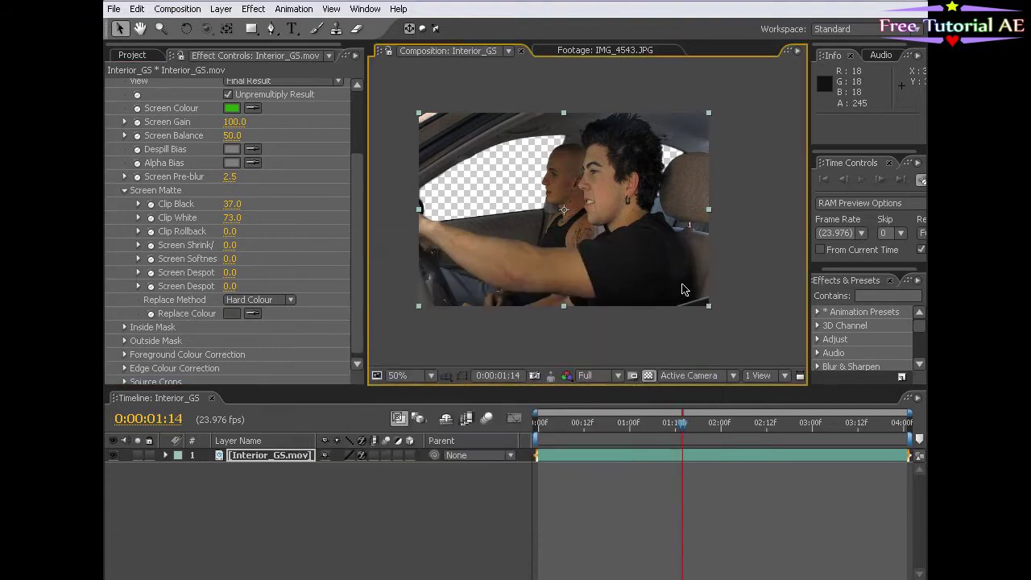
scroll(681, 290, "up", 2)
left_click_drag(655, 295, 575, 333)
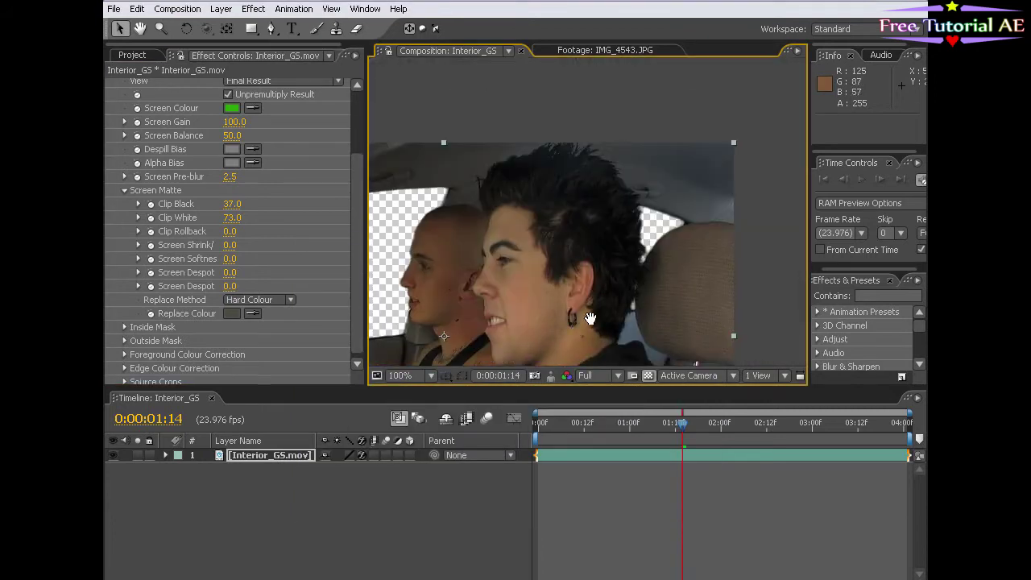
scroll(600, 274, "down", 2)
Try the Simple Choker effect with Choke Matte at 1 on the Interior_GS.mov layer and remove it
left_click(253, 9)
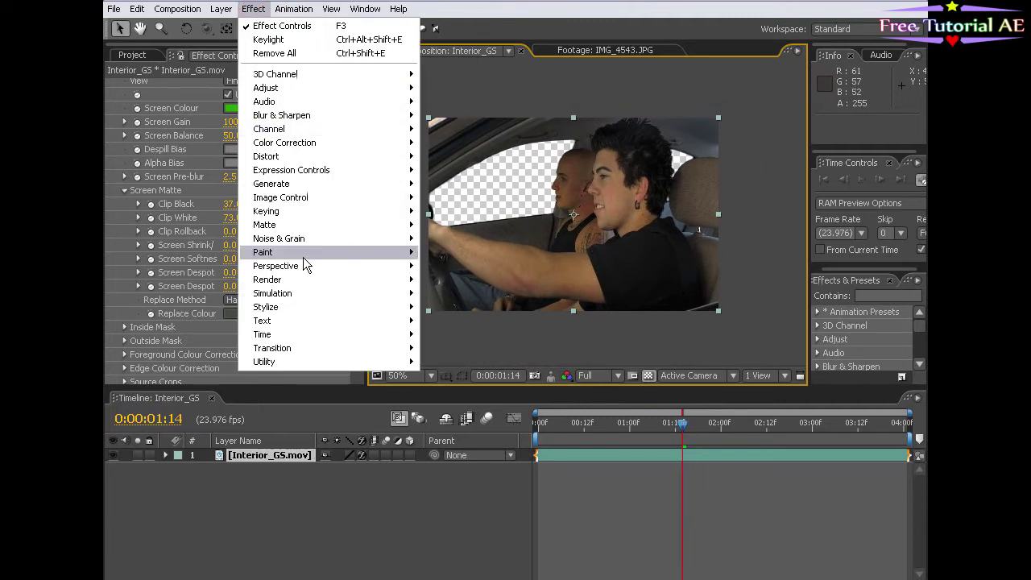
mouse_move(322, 225)
left_click(466, 237)
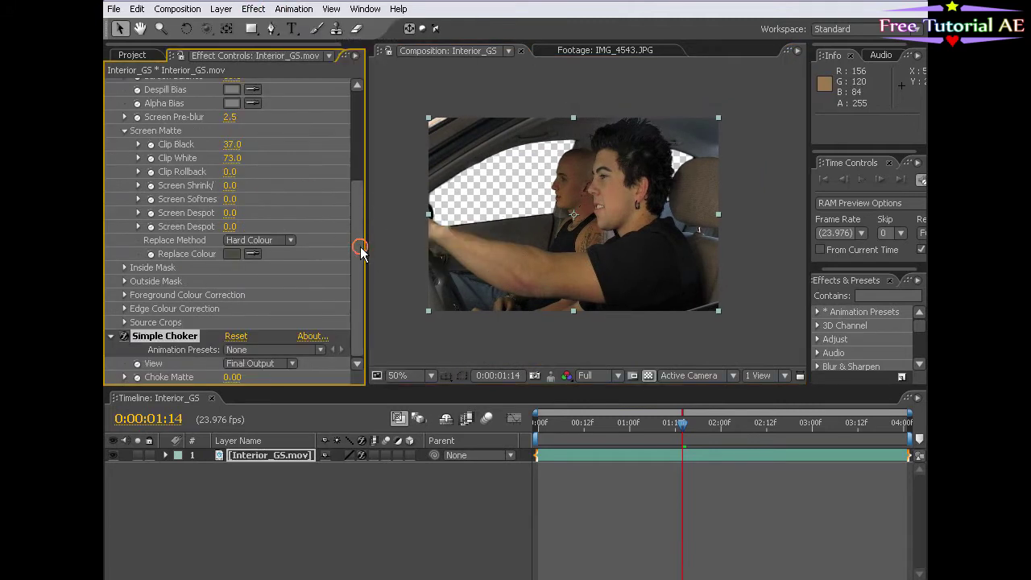
left_click(230, 378)
type("1")
key("Return")
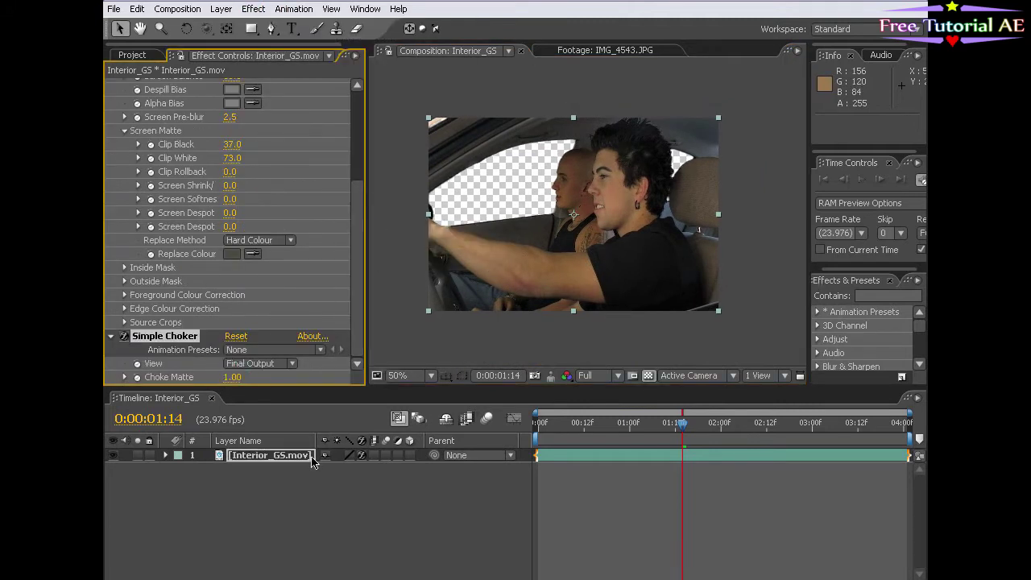
left_click(326, 486)
scroll(564, 237, "up", 1)
key("space")
left_click_drag(474, 168, 578, 277)
left_click_drag(587, 317, 562, 211)
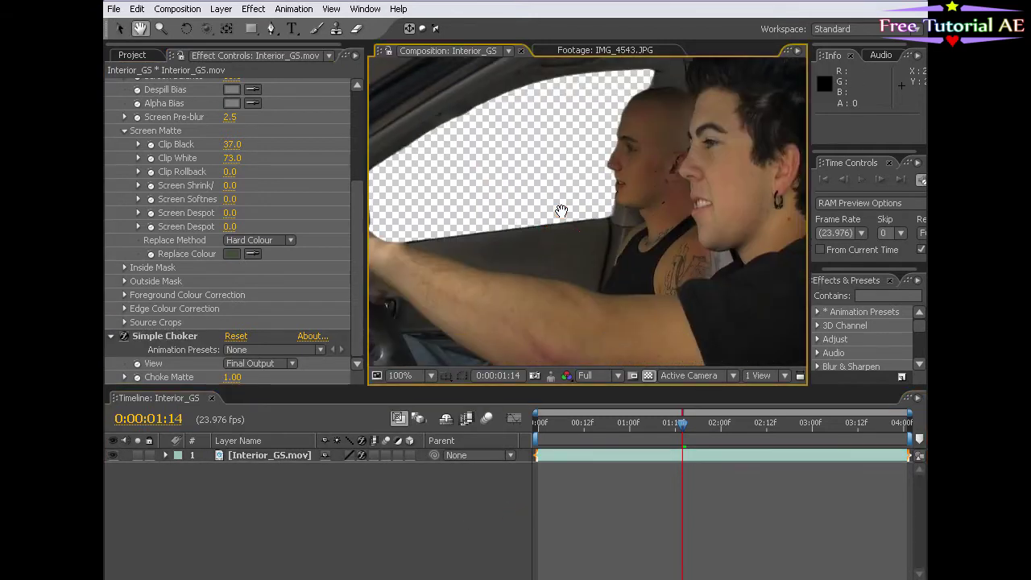
scroll(528, 231, "down", 2)
left_click(166, 348)
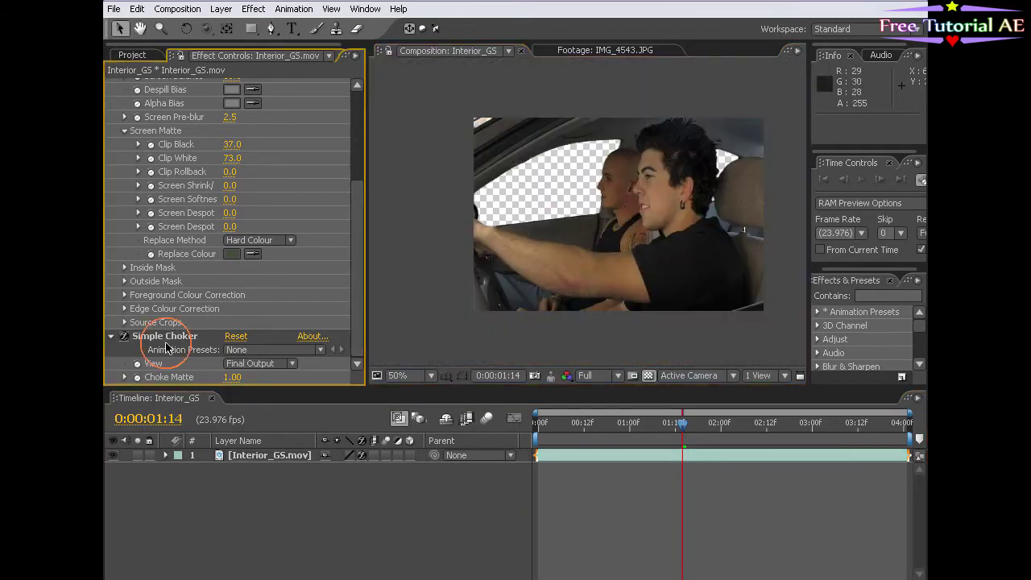
key("Delete")
Apply the Matte Choker effect to the Interior_GS.mov layer and set its second Geometric Softness to 5
left_click(275, 69)
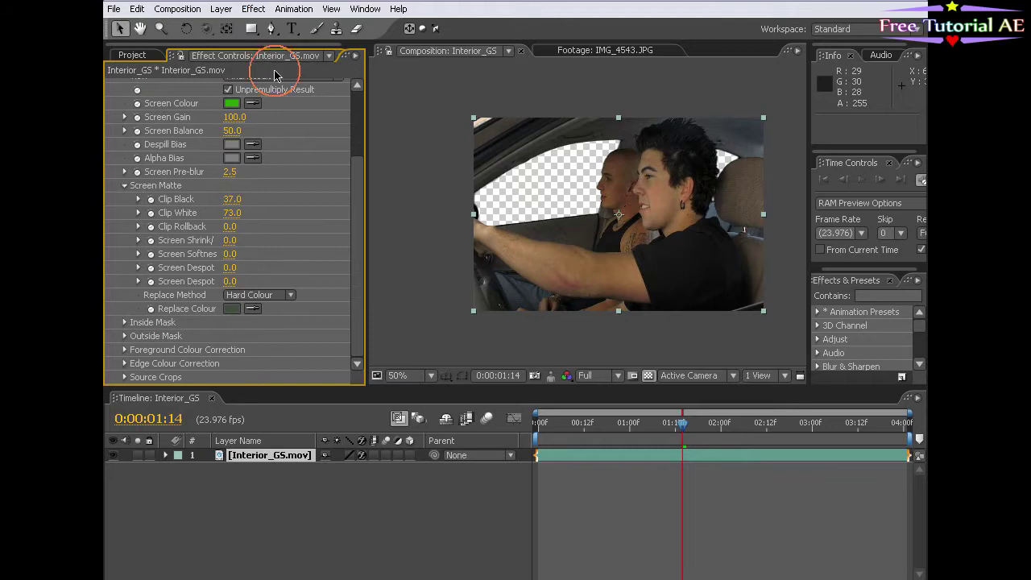
left_click(254, 9)
mouse_move(418, 229)
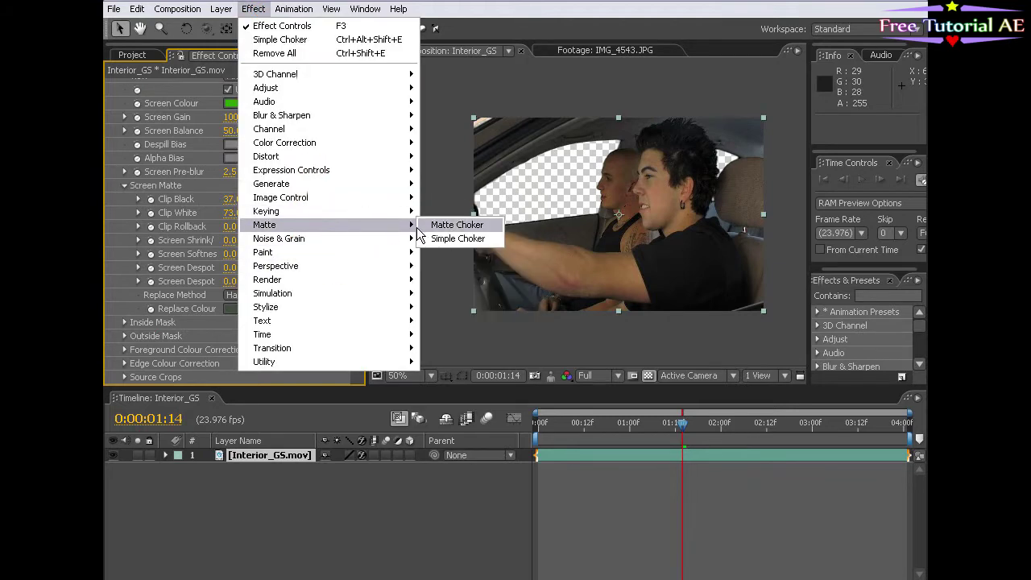
left_click(455, 226)
left_click(227, 338)
type("5")
key("Return")
scroll(561, 230, "up", 1)
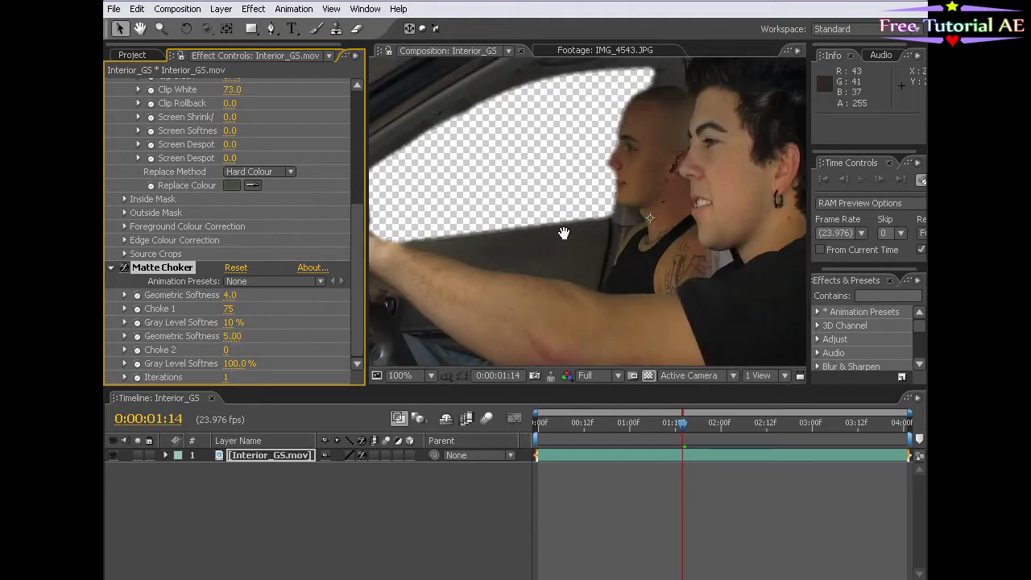
Set the Matte Choker's second Geometric Softness to 2 and its first Geometric Softness to 0.6
left_click(232, 336)
type("2")
key("Return")
left_click_drag(582, 198, 532, 272)
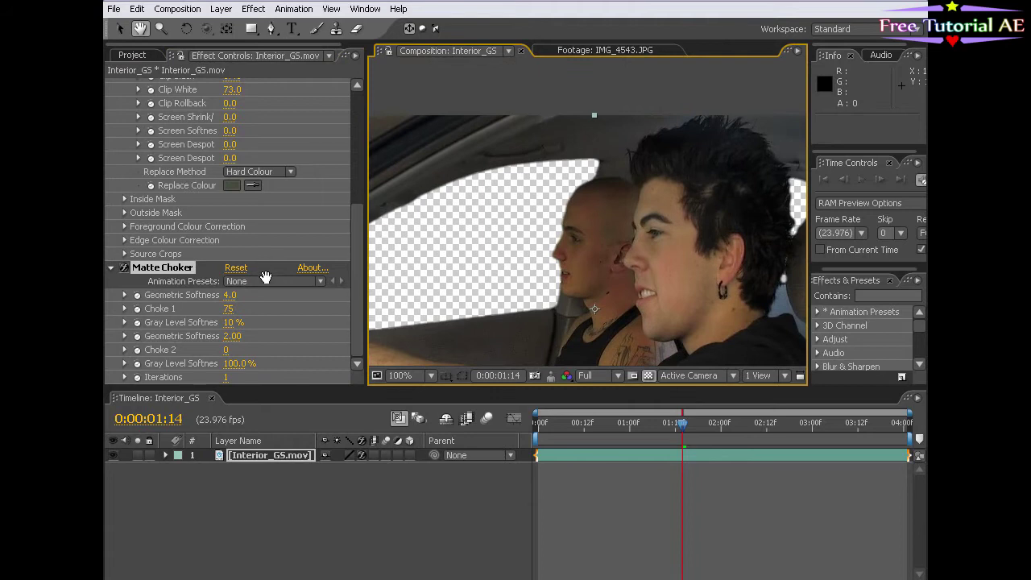
left_click_drag(230, 300, 189, 296)
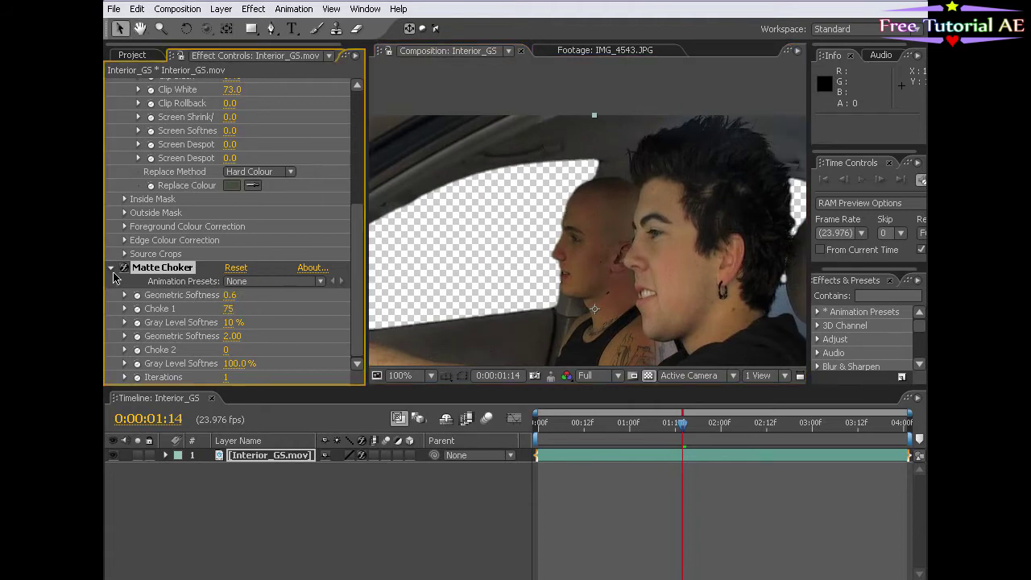
left_click(121, 269)
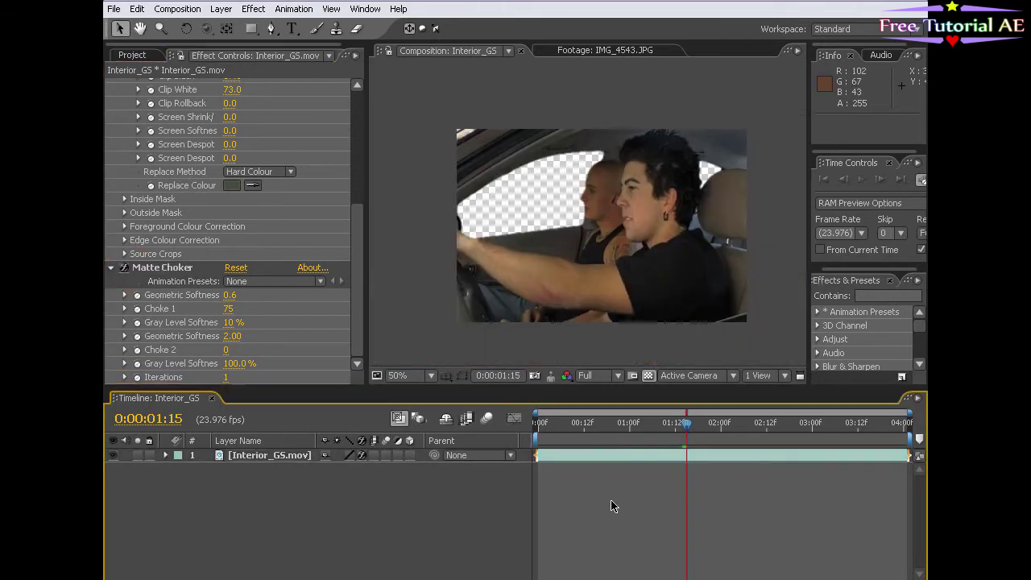
Add BG_plate.mov beneath the Interior_GS.mov layer and align its start with the beginning of the composition
left_click(129, 55)
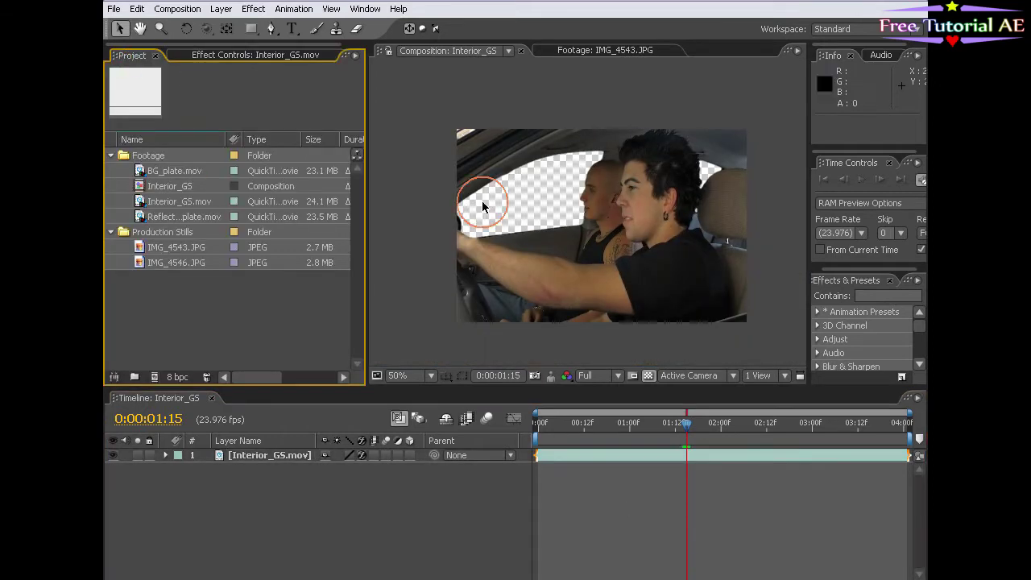
left_click(151, 176)
left_click_drag(139, 173, 611, 503)
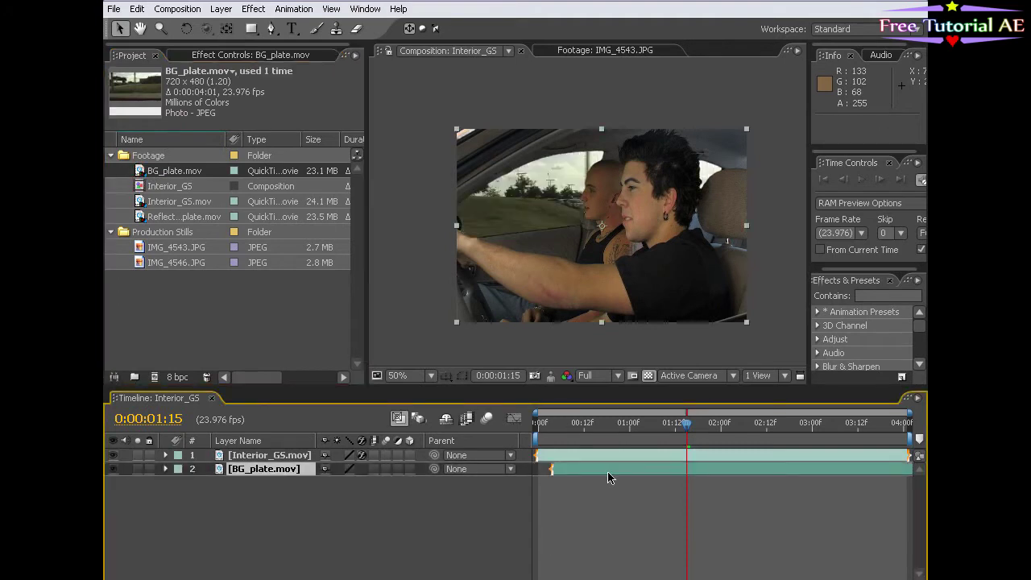
key("alt+Home")
Go to 0:00:01:01 and shift the BG_plate.mov layer slightly down to a position of about 360, 242
left_click_drag(568, 424, 636, 430)
left_click_drag(545, 228, 551, 231)
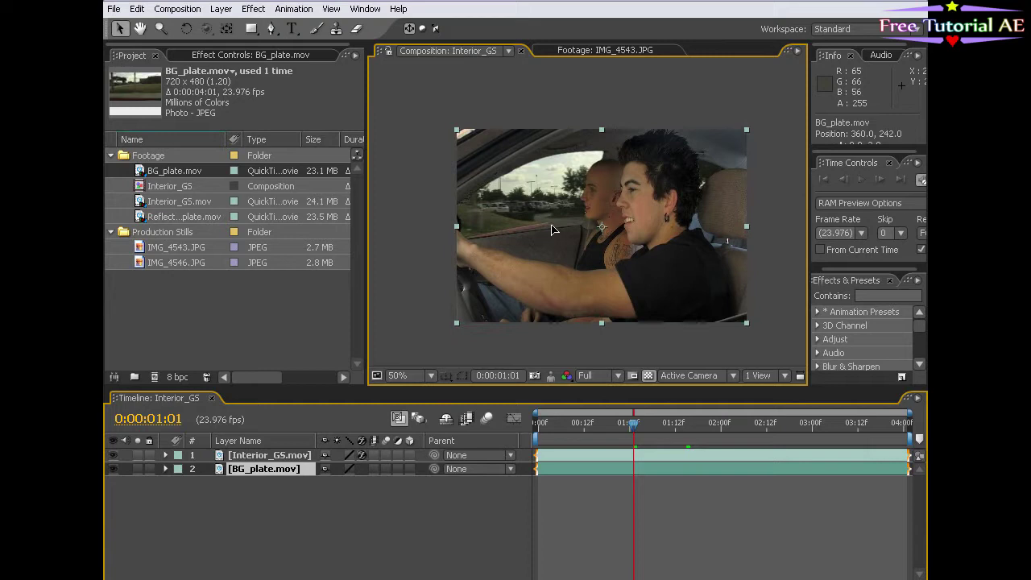
left_click(633, 499)
scroll(588, 209, "up", 1)
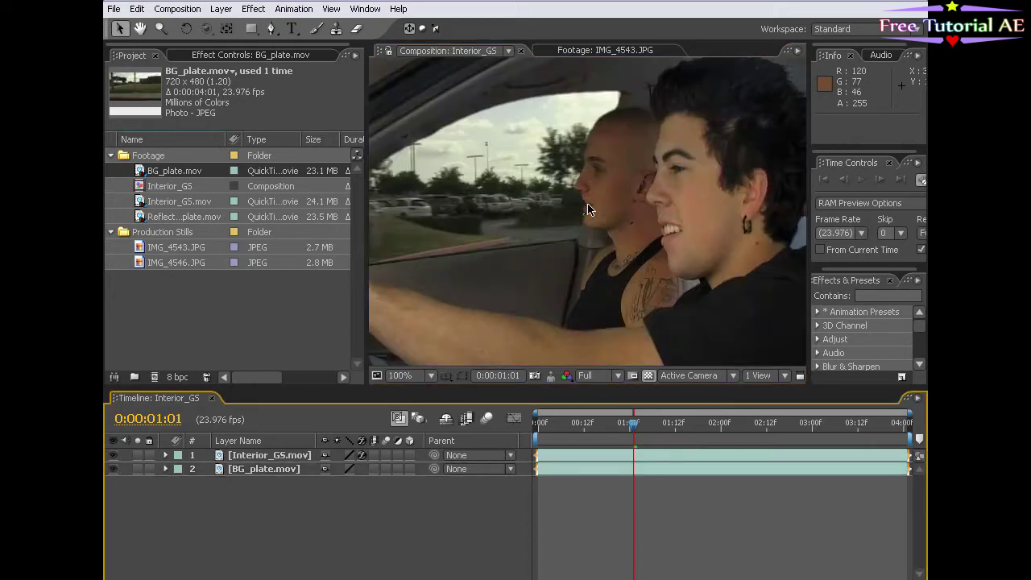
scroll(589, 210, "down", 1)
Move the current time to 0:00:00:20 and apply the Levels effect to the BG_plate.mov layer
key("Home")
left_click(568, 454)
left_click_drag(558, 429, 613, 428)
left_click(609, 493)
left_click(586, 469)
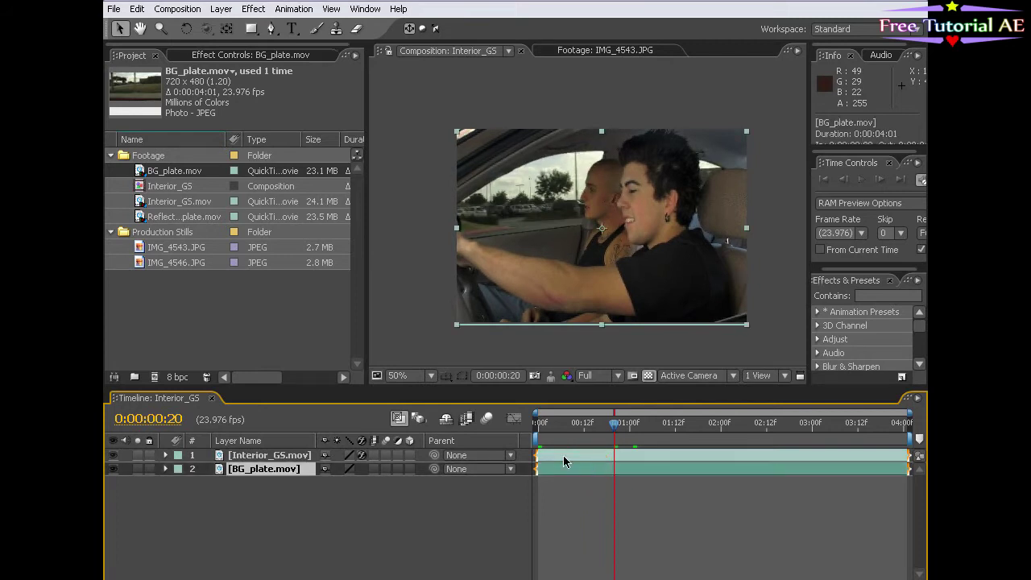
left_click(253, 9)
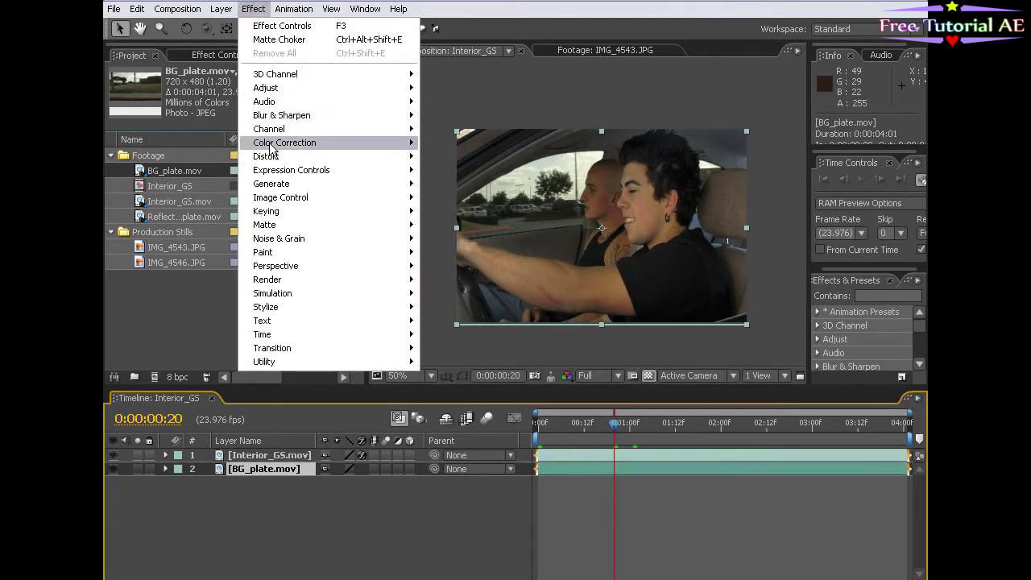
mouse_move(270, 145)
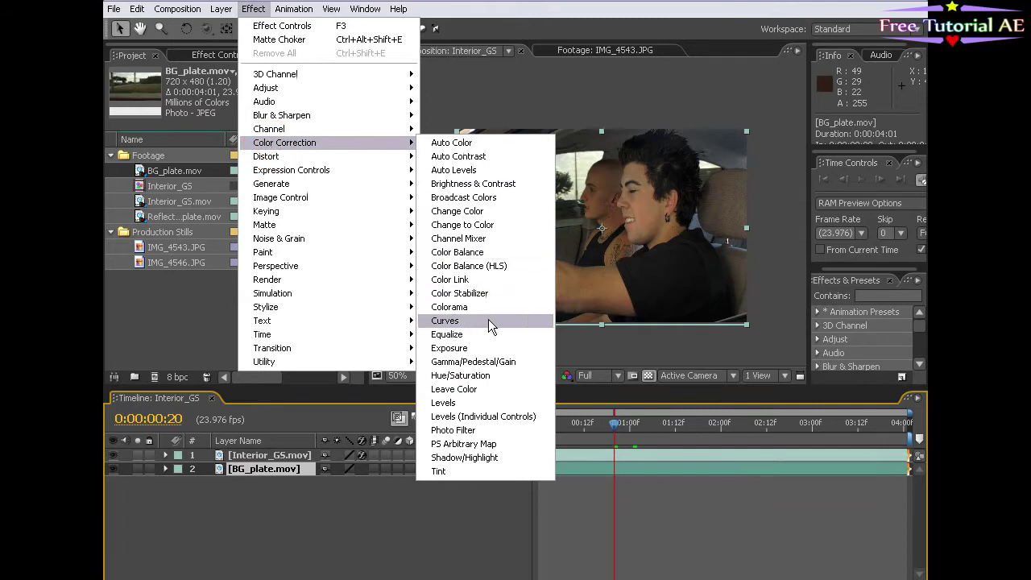
left_click(451, 403)
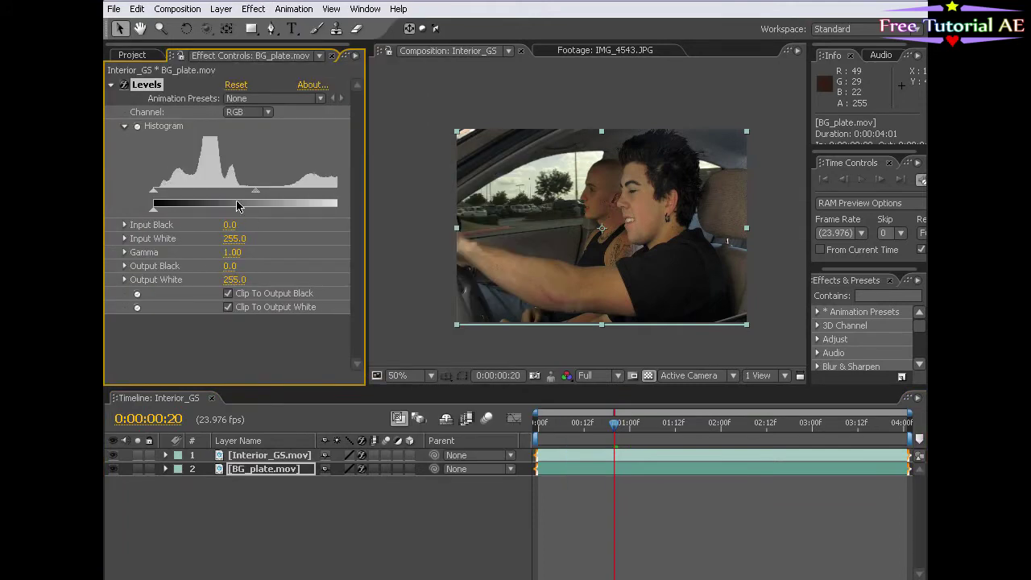
In BG_plate.mov's Levels, lower the Red Gamma to about 0.92 and raise the Blue Gamma to about 1.16
left_click_drag(364, 201, 396, 201)
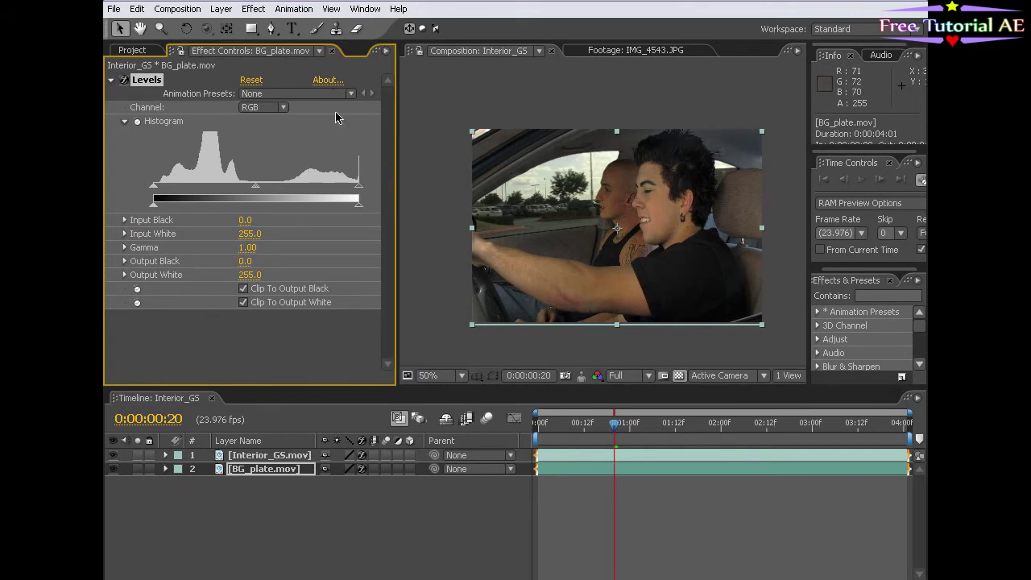
left_click(262, 110)
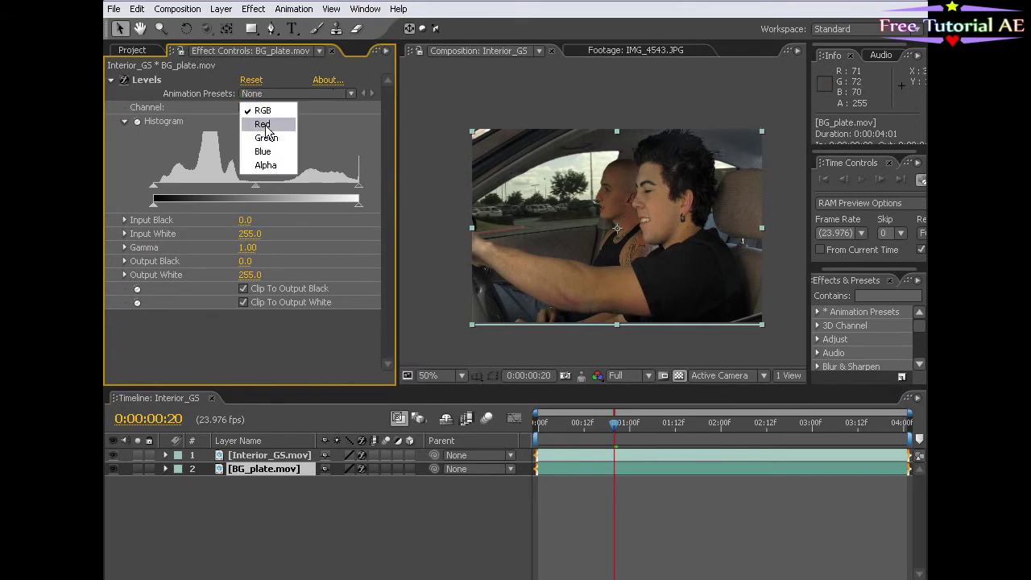
left_click(265, 125)
left_click_drag(256, 185, 263, 189)
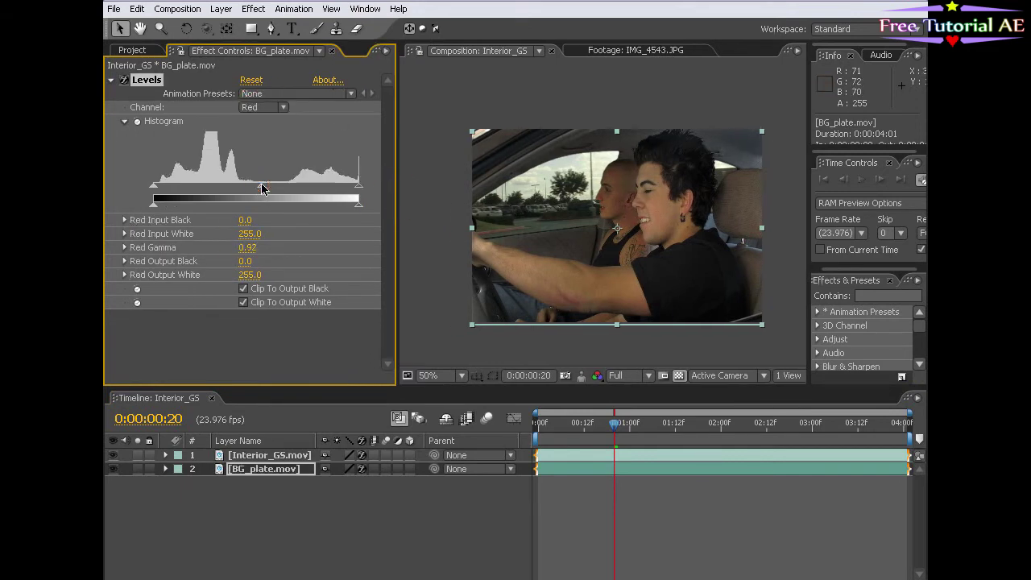
left_click(261, 107)
left_click(264, 138)
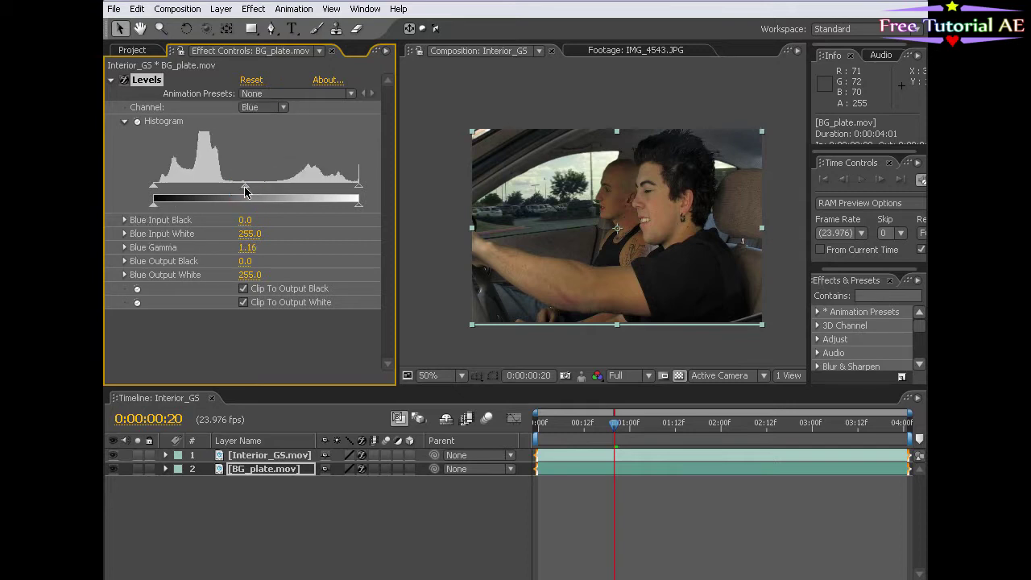
In the RGB channel of BG_plate.mov's Levels, set Input White to about 234 and Gamma to about 1.22
left_click(255, 109)
left_click(261, 81)
left_click(262, 107)
left_click(256, 94)
left_click_drag(358, 188, 322, 188)
left_click_drag(240, 189, 227, 189)
left_click_drag(329, 190, 337, 190)
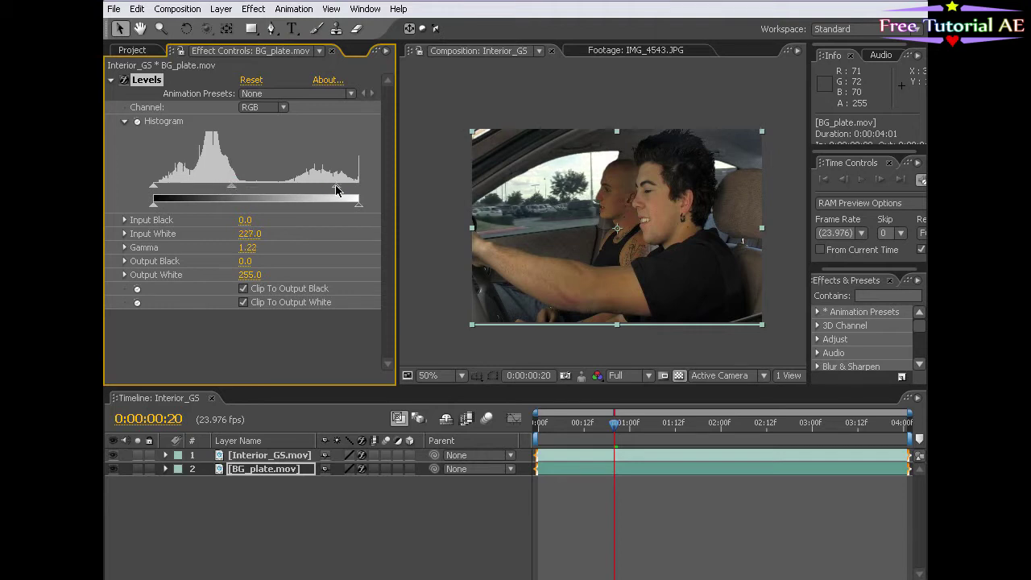
scroll(618, 260, "up", 1)
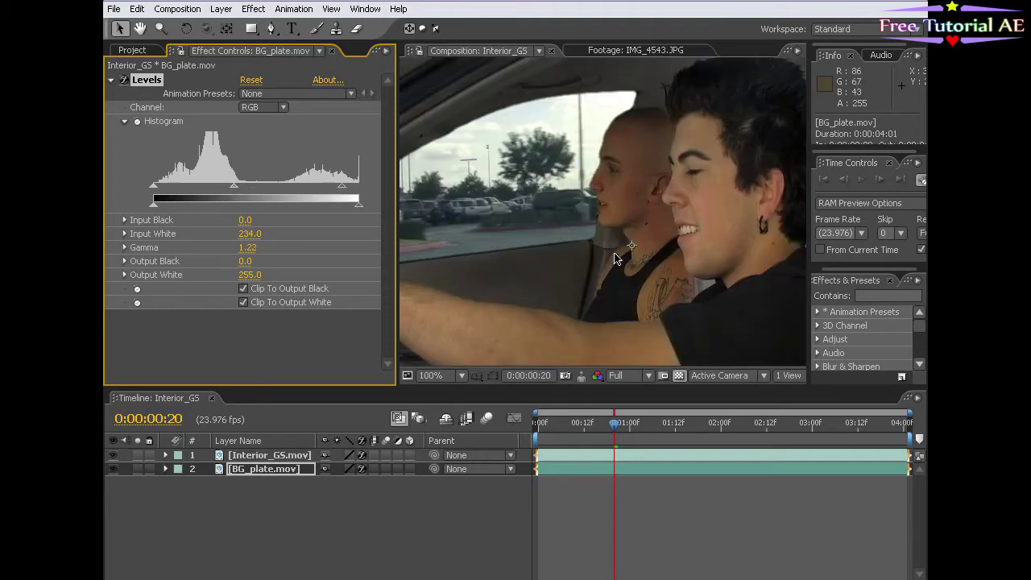
scroll(577, 217, "down", 1)
Apply the Levels effect to the Interior_GS.mov layer
left_click(578, 218)
left_click(253, 9)
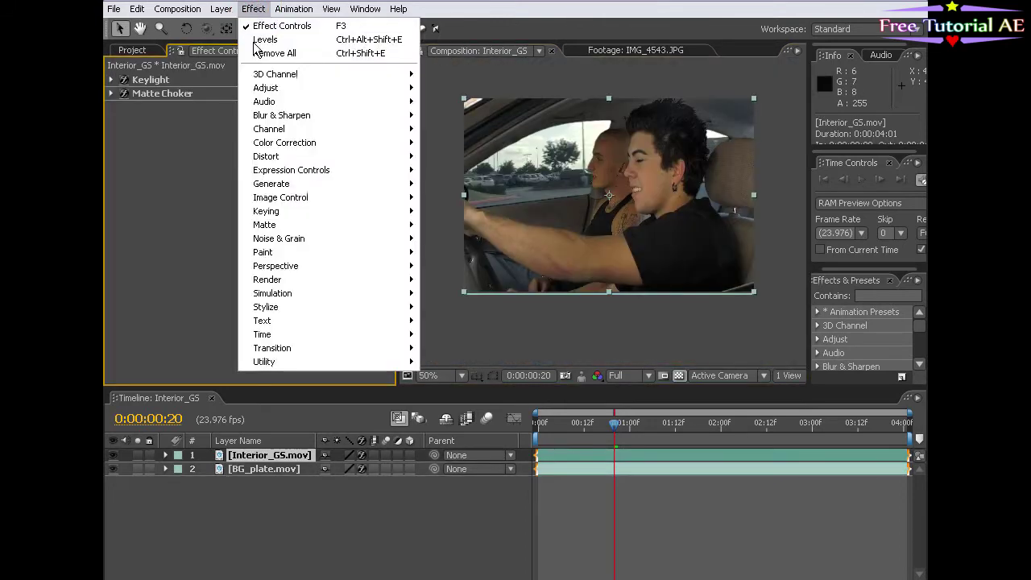
mouse_move(278, 144)
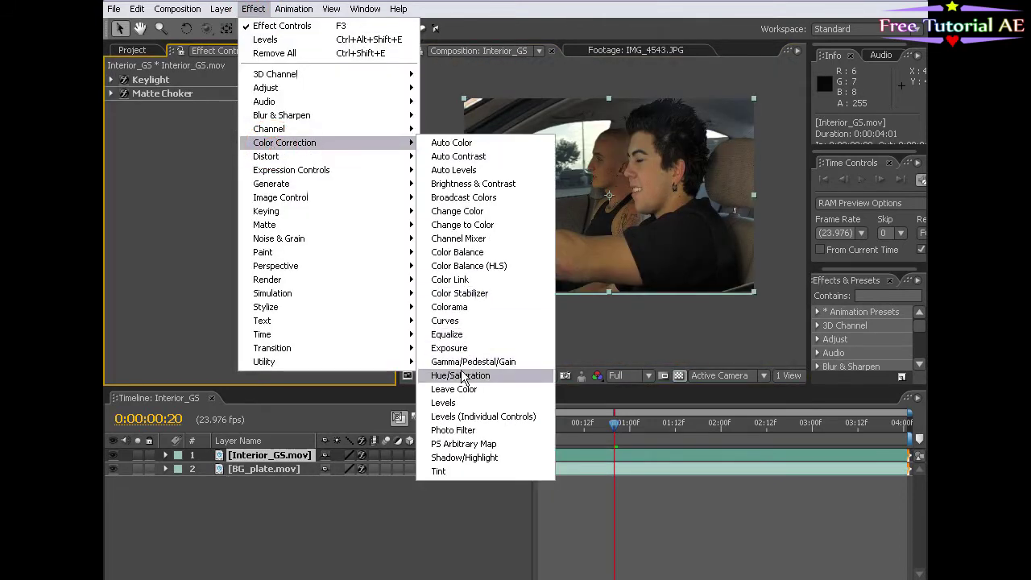
left_click(443, 403)
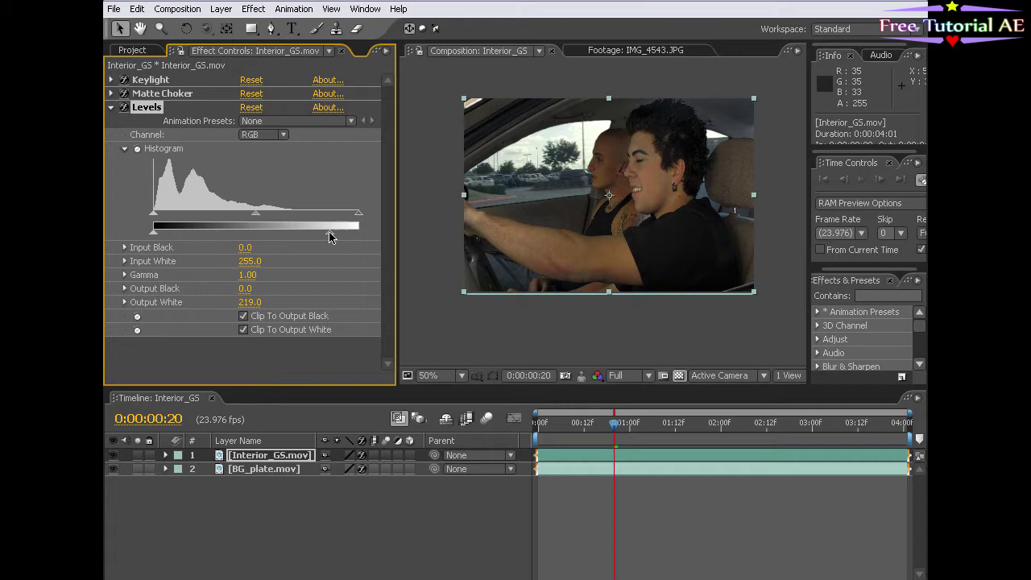
In Interior_GS.mov's Levels, lower the Red Gamma to about 0.94 and raise the Blue Gamma to about 1.11
left_click(263, 134)
left_click(256, 149)
left_click_drag(256, 219, 264, 219)
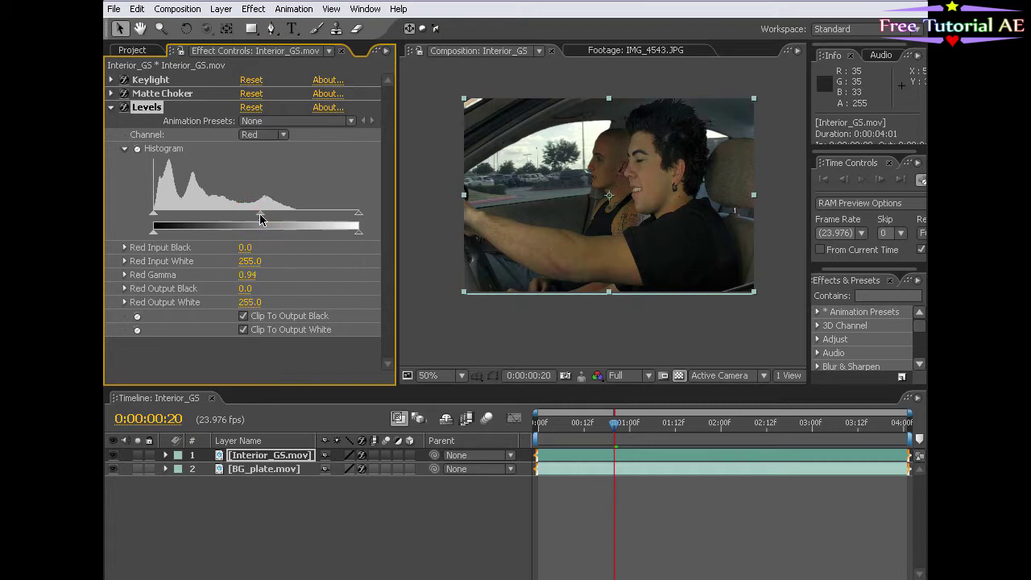
left_click(263, 135)
left_click(262, 162)
left_click_drag(257, 218, 246, 218)
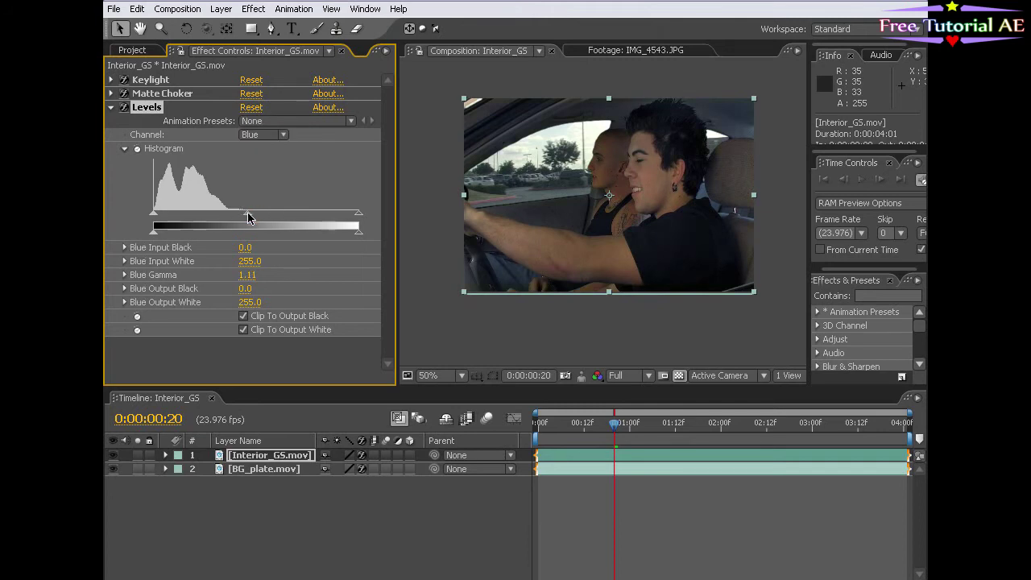
Return to the start of the composition and apply the Fast Blur effect to the BG_plate.mov layer
left_click(685, 559)
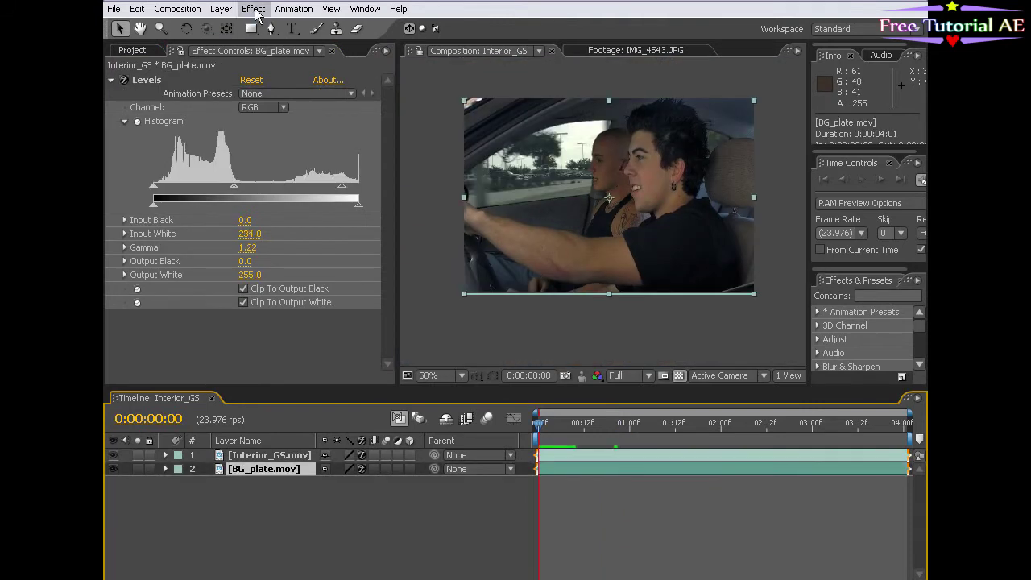
left_click(253, 9)
left_click(637, 553)
left_click(253, 9)
mouse_move(280, 121)
left_click(481, 211)
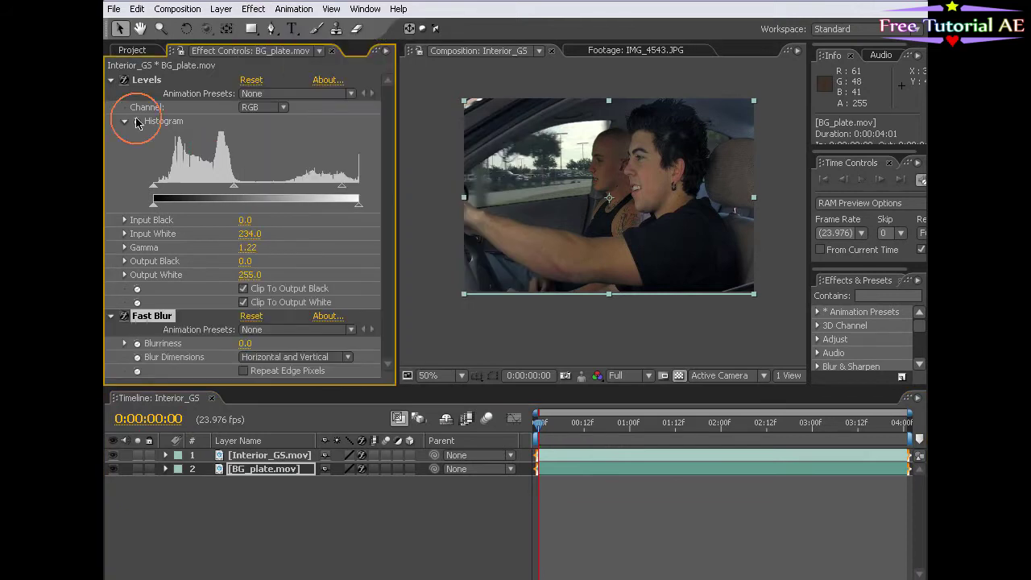
Set the Fast Blur's Blurriness to 5 and turn on Repeat Edge Pixels
left_click(111, 80)
left_click(247, 121)
type("5")
key("Return")
left_click(244, 149)
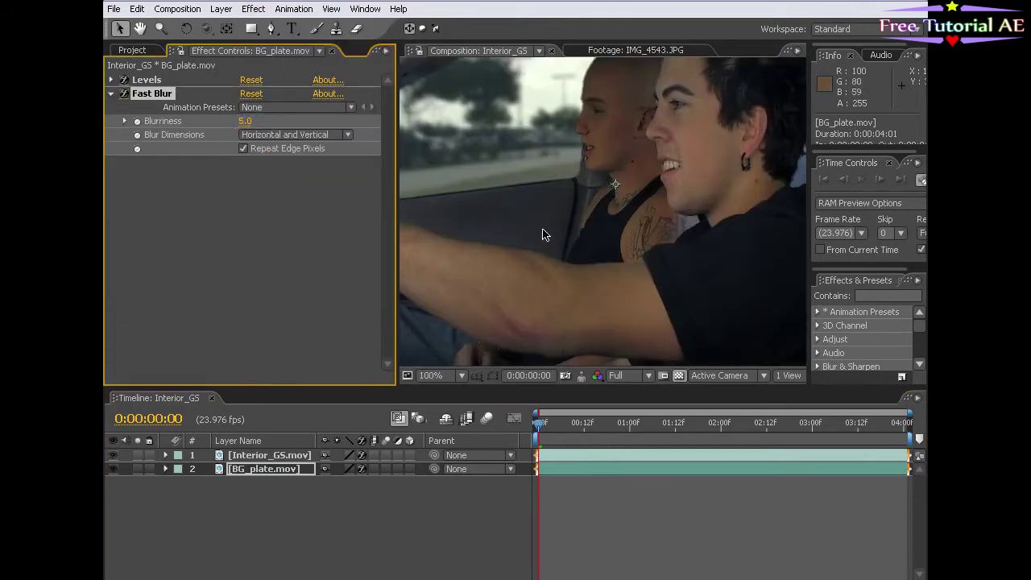
Set the Blurriness of BG_plate.mov's Fast Blur to 3
left_click_drag(499, 177, 512, 192)
left_click(239, 123)
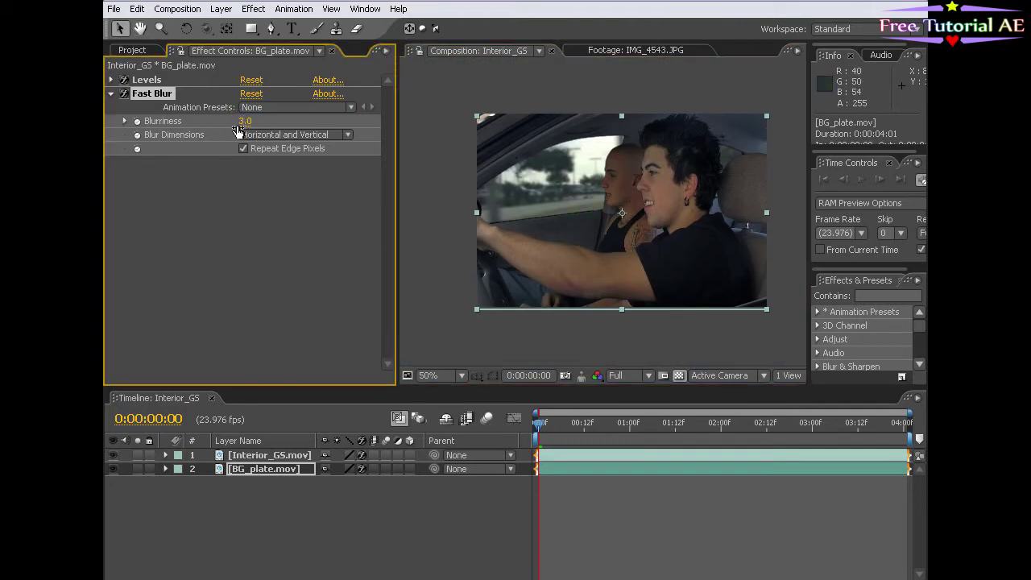
left_click(585, 470)
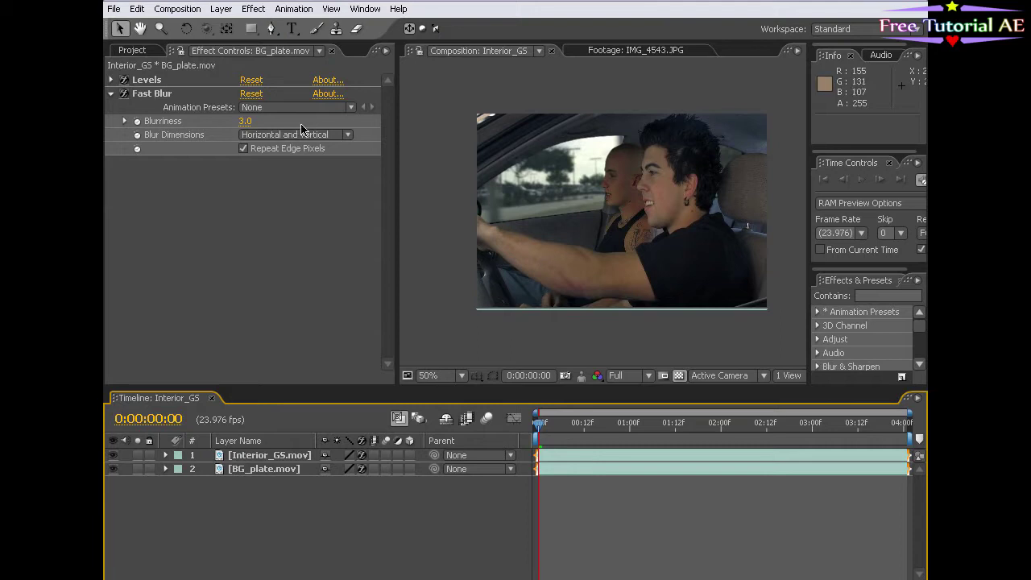
Open Reflection_plate.mov from the Footage folder and scrub through it to examine the footage
left_click(133, 50)
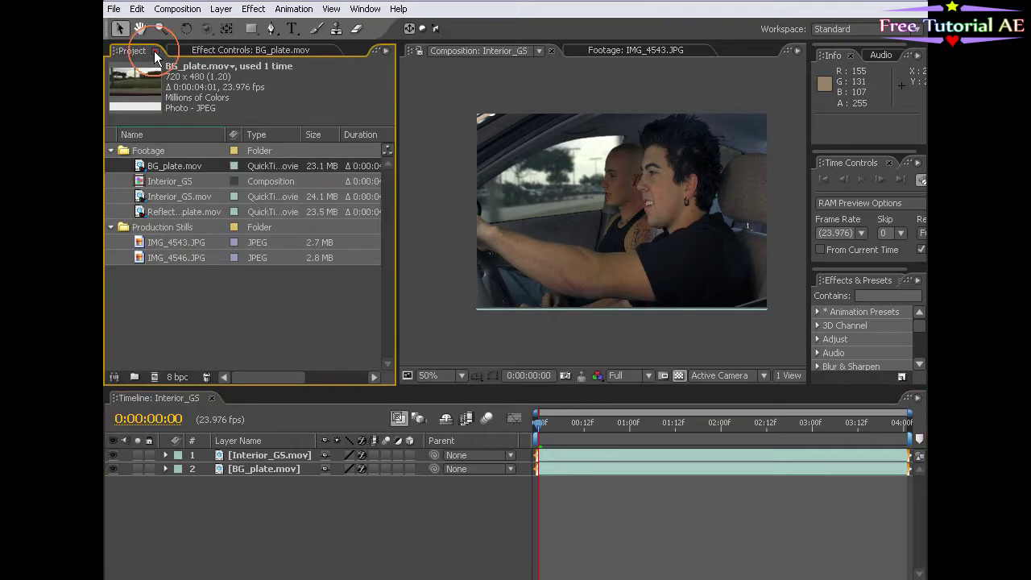
left_click(165, 198)
left_click(165, 211)
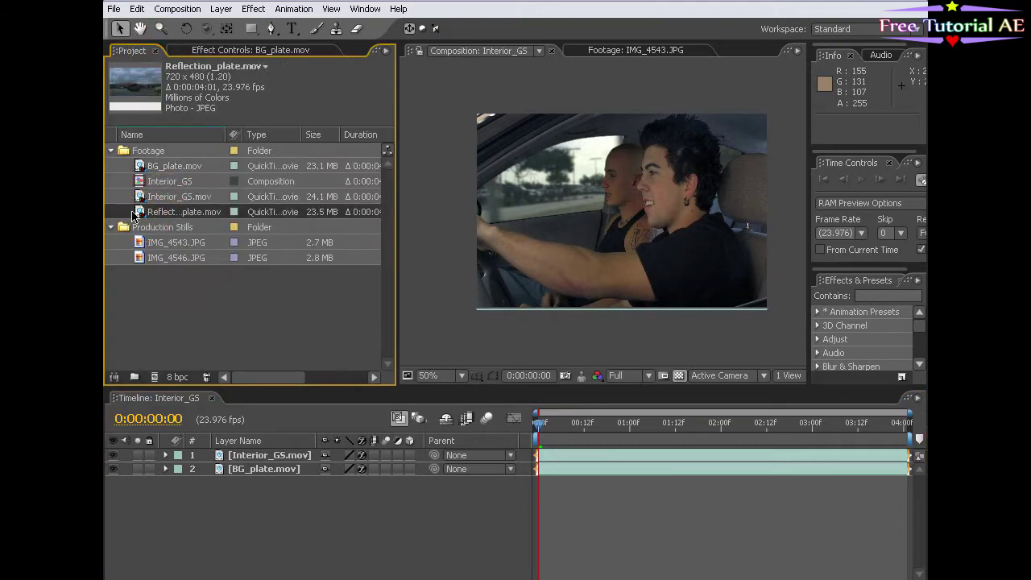
double_click(141, 216)
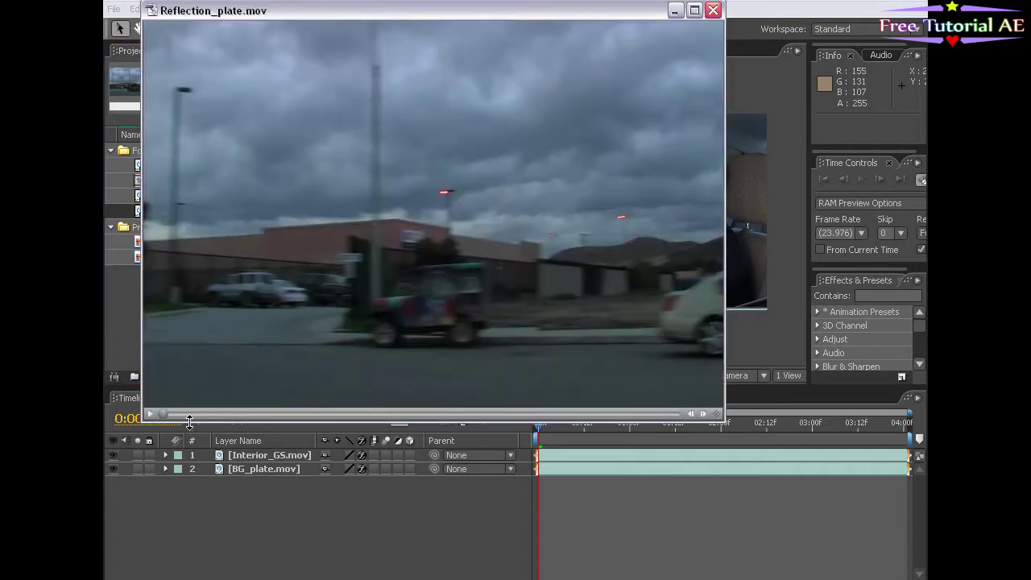
left_click_drag(167, 413, 427, 435)
left_click(713, 10)
Add Reflection_plate.mov as the top layer, align its start with the beginning of the composition and preview it
left_click_drag(534, 437, 550, 457)
key("alt+Home")
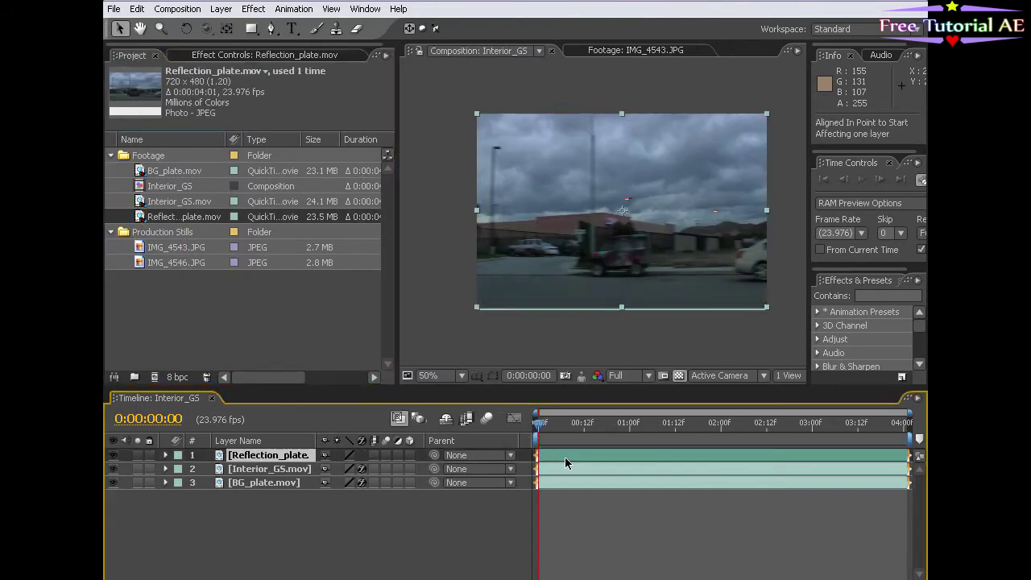
key("KP_0")
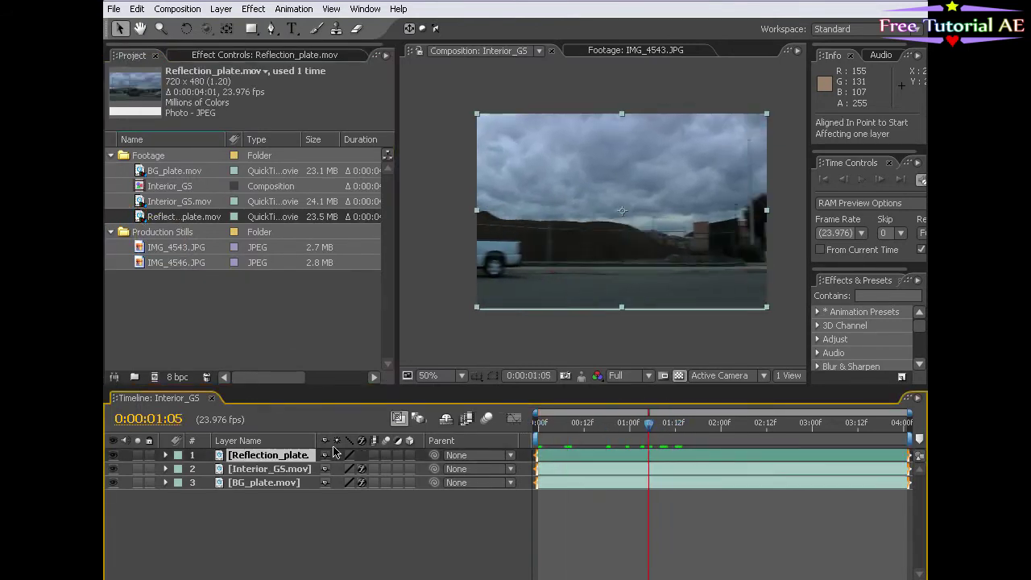
Set the Reflection_plate.mov layer's blending mode to Screen and check it at 0:00:00:12
key("F4")
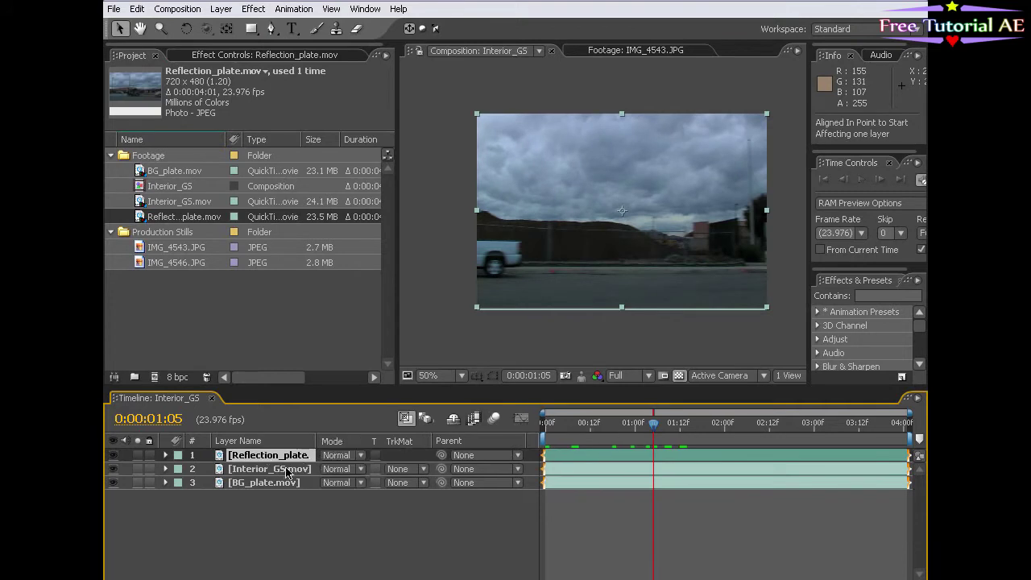
left_click(336, 457)
left_click(343, 283)
left_click(346, 457)
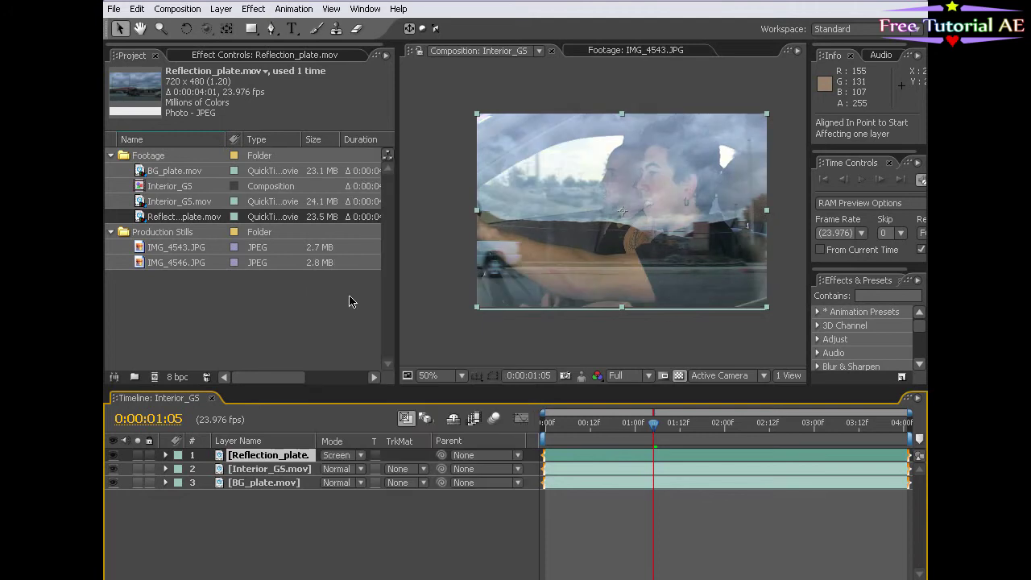
left_click_drag(653, 423, 592, 425)
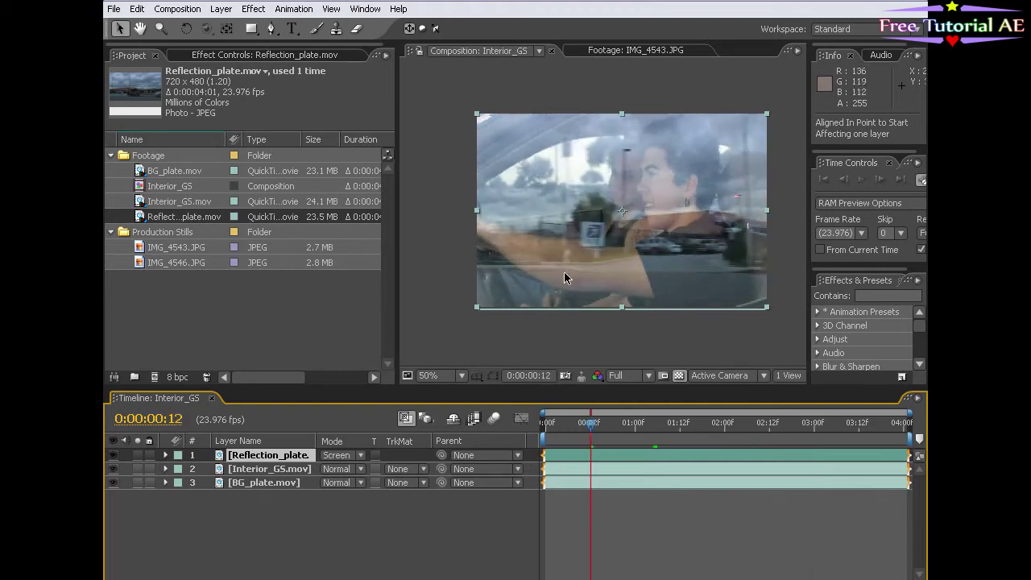
Try moving the Reflection_plate.mov layer down to a position of about 360, 498 and undo the move
scroll(564, 272, "down", 1)
scroll(644, 250, "up", 1)
key("space")
left_click_drag(651, 236, 618, 234)
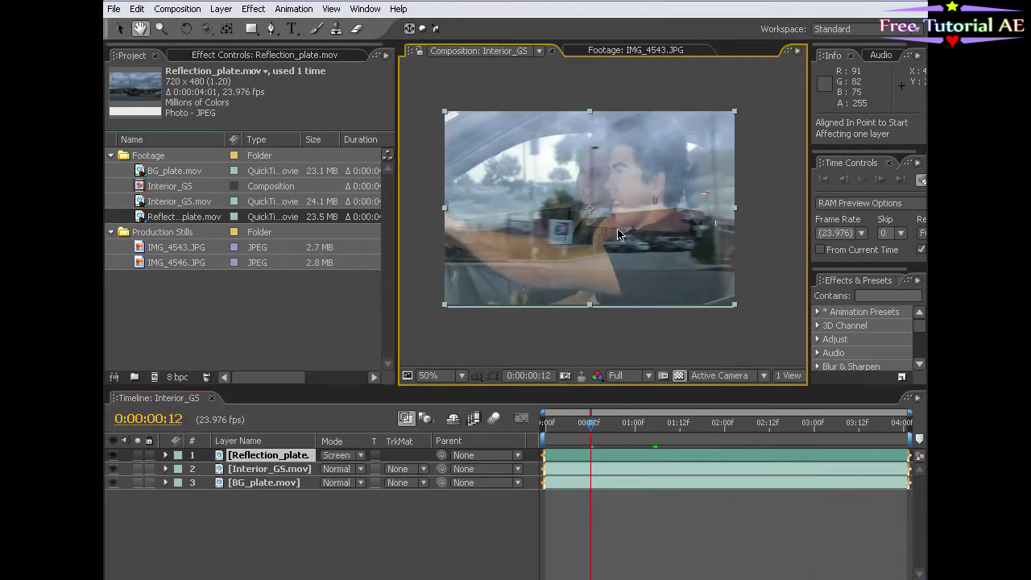
left_click_drag(640, 194, 642, 293)
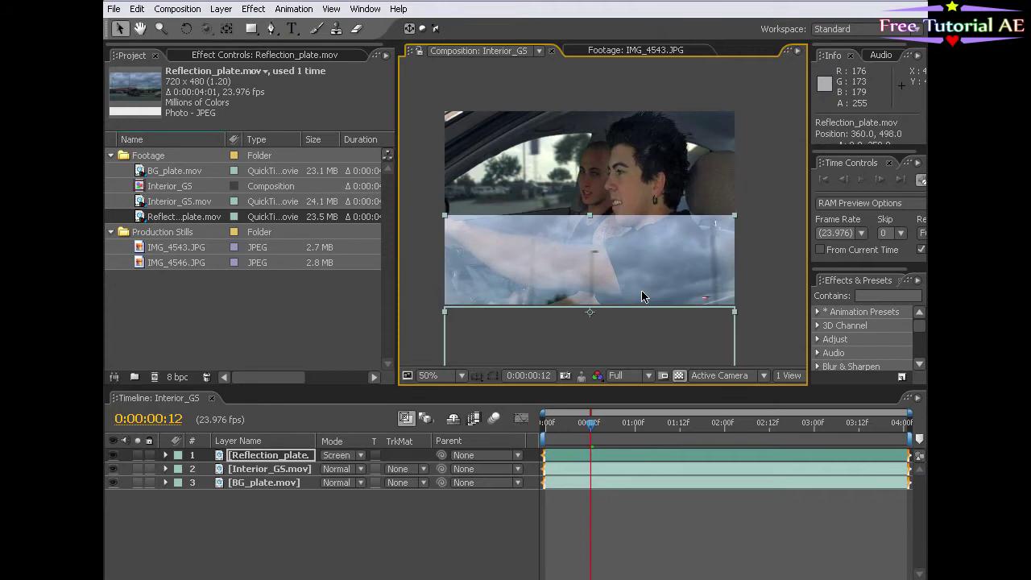
key("ctrl+z")
Apply the Levels effect to the Reflection_plate.mov layer
left_click(578, 460)
left_click(253, 9)
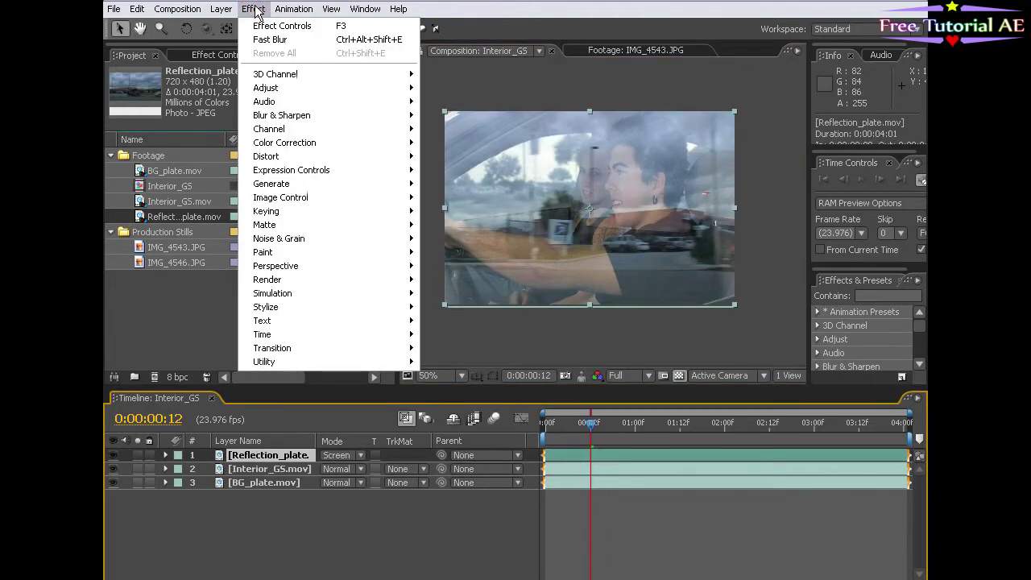
mouse_move(272, 145)
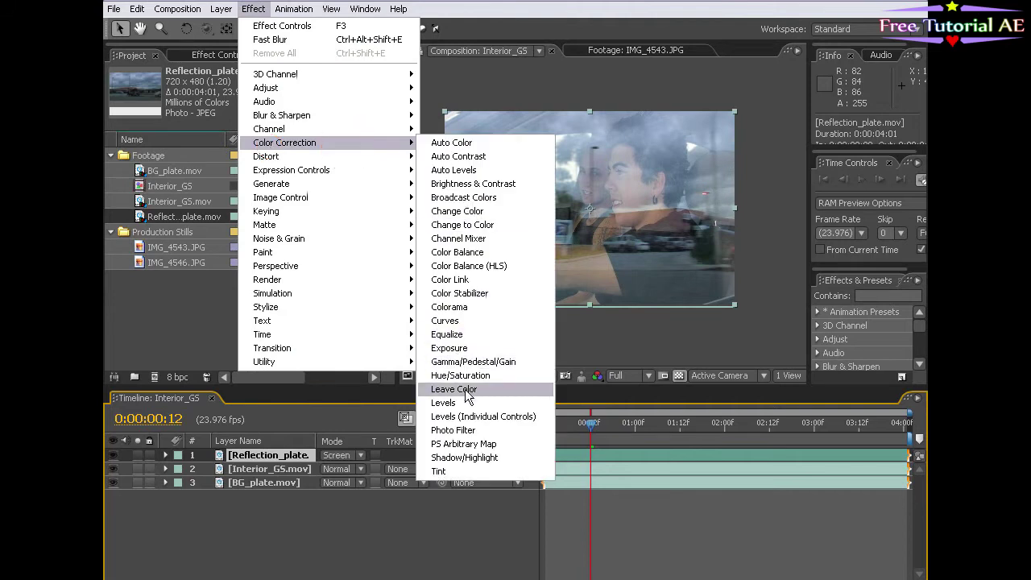
left_click(443, 402)
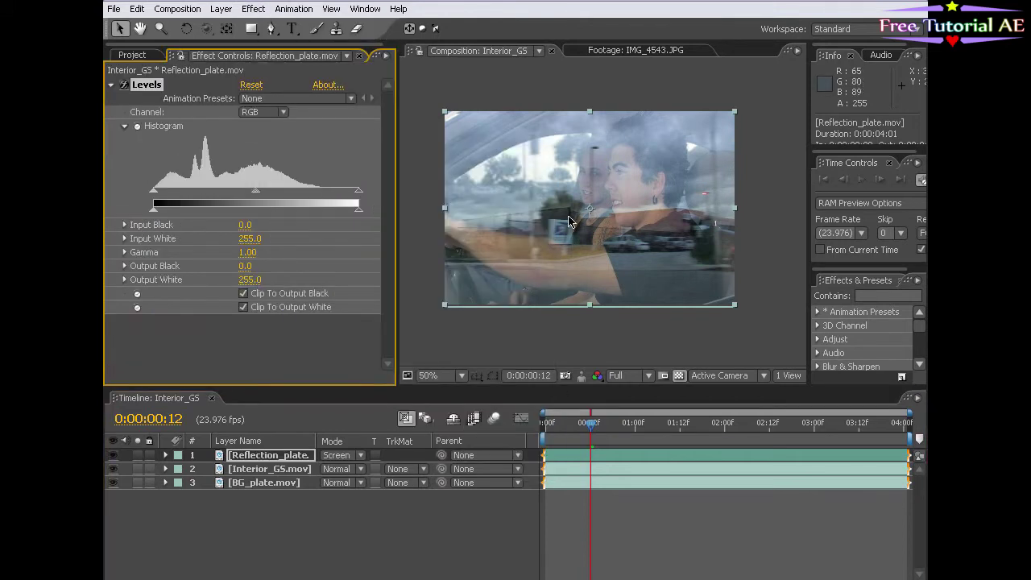
In Reflection_plate.mov's Levels, set Input Black to about 40 and Output White to about 198, checking different frames
left_click_drag(622, 425, 601, 426)
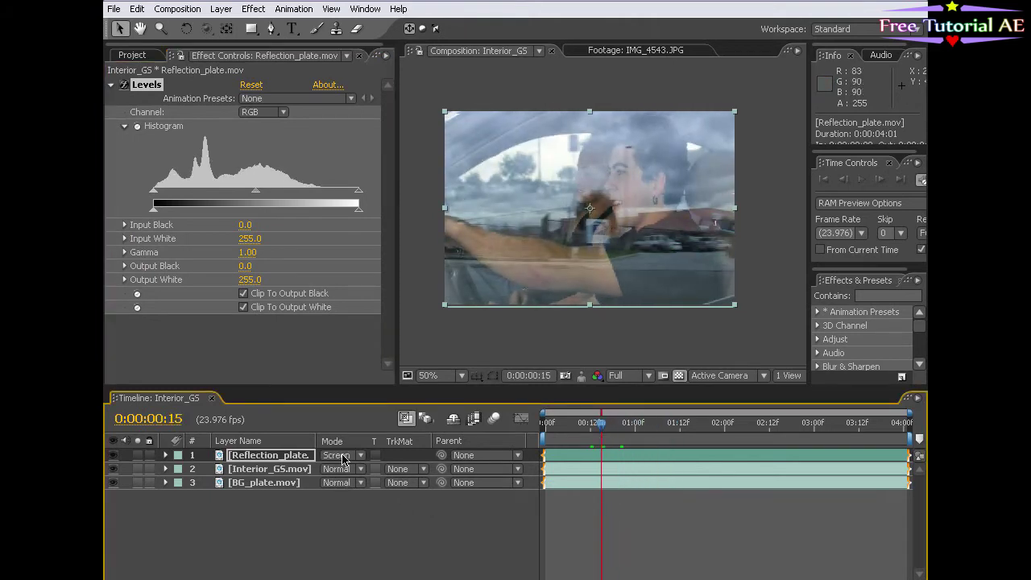
mouse_move(154, 192)
left_mouse_down()
mouse_move(235, 194)
mouse_move(154, 194)
mouse_move(201, 195)
left_mouse_up()
left_click_drag(360, 214, 312, 209)
mouse_move(619, 426)
left_mouse_down()
mouse_move(785, 427)
mouse_move(632, 426)
left_mouse_up()
left_click_drag(194, 192, 186, 192)
left_click_drag(610, 426, 580, 427)
left_click(636, 547)
Set the Reflection_plate.mov layer's opacity to 50% and return to the start of the composition
left_click(575, 459)
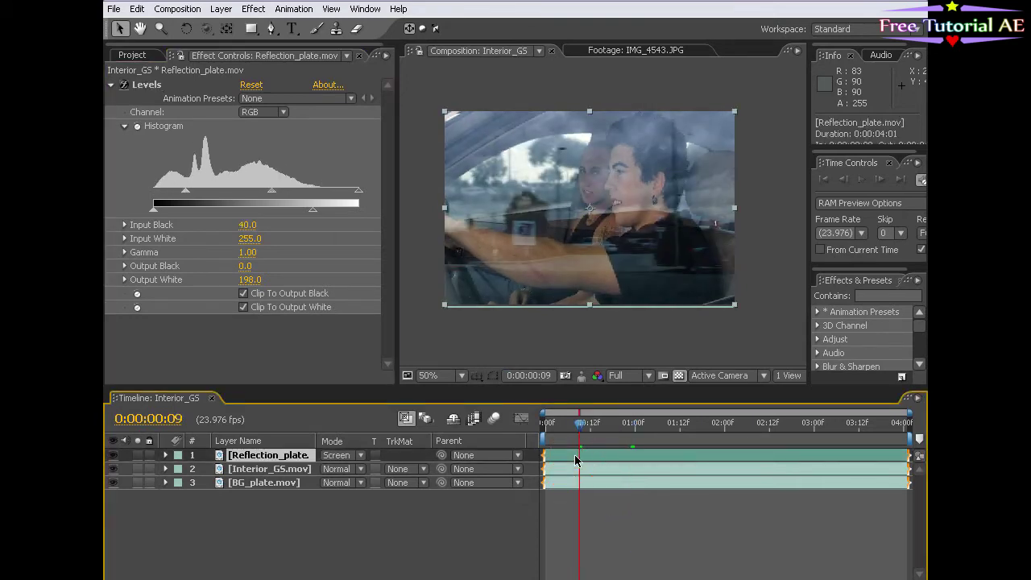
key("t")
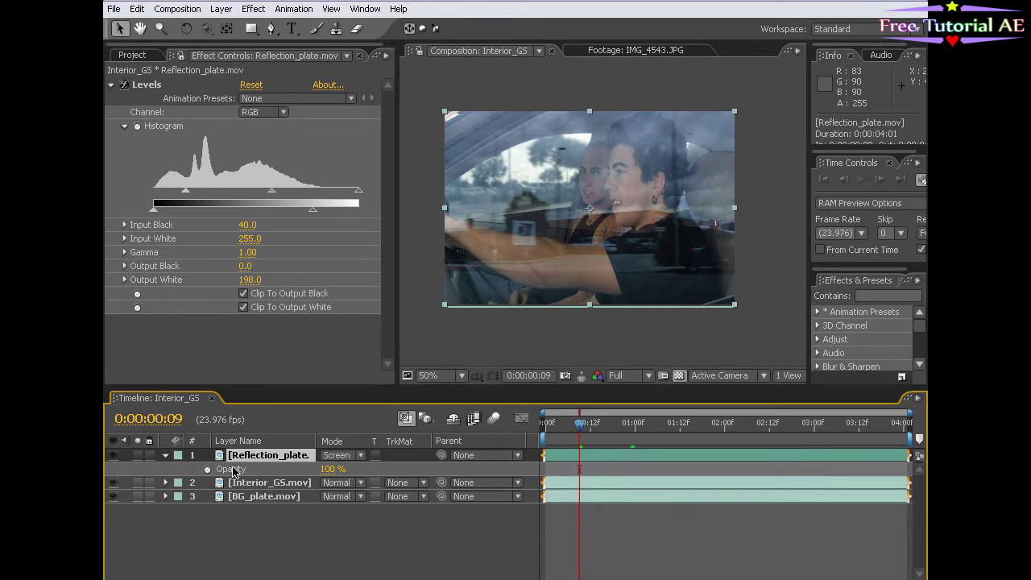
left_click(329, 471)
type("50")
key("Return")
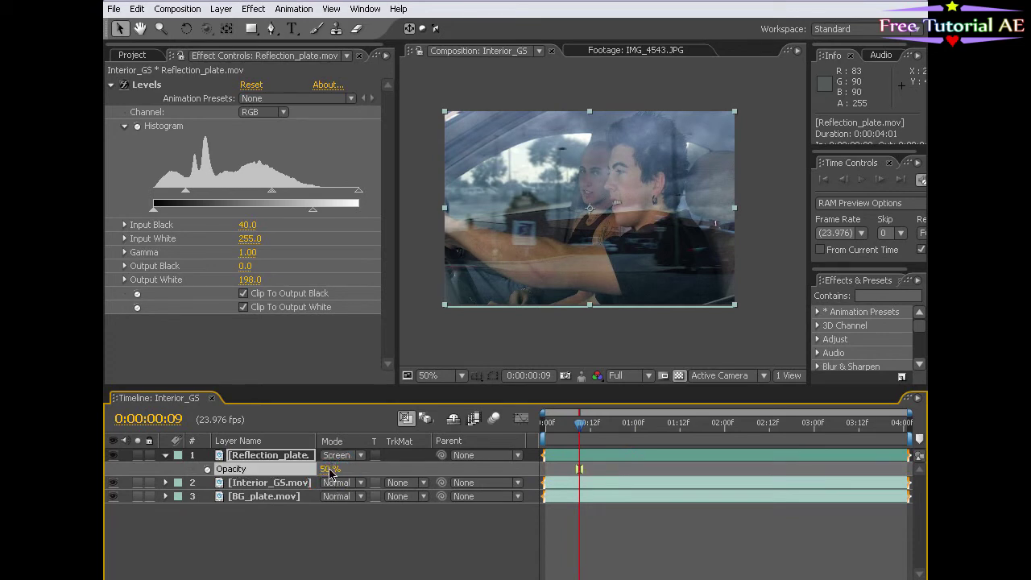
left_click(576, 505)
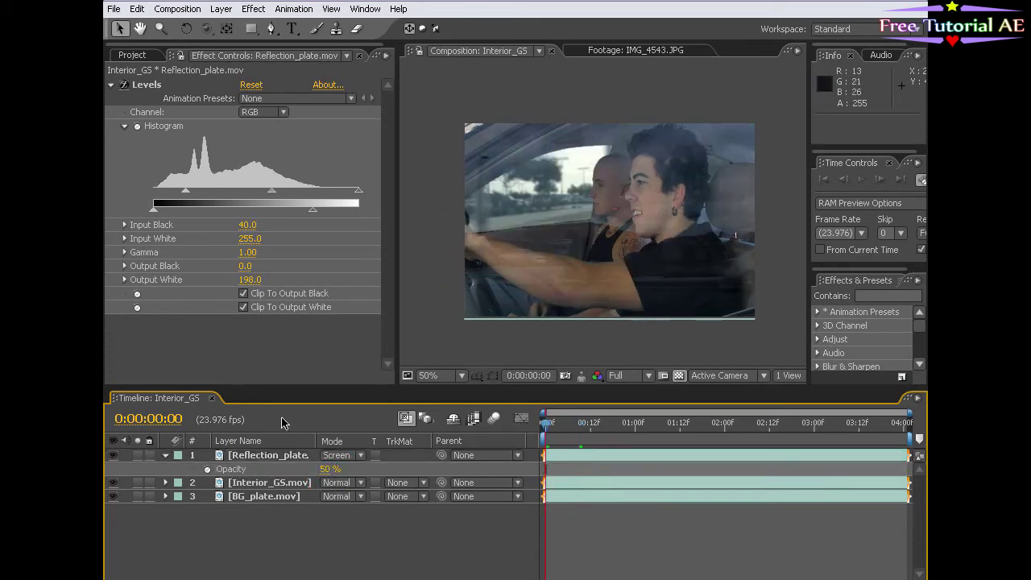
key("space")
left_click_drag(543, 172, 577, 198)
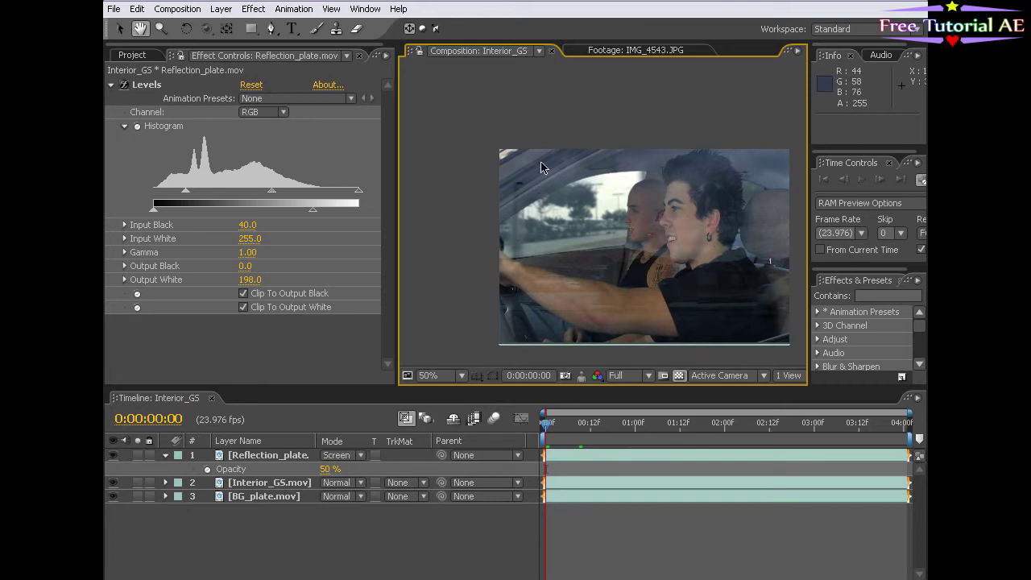
Enlarge the Reflection_plate.mov layer, stretching it horizontally beyond the frame, and position it at about 398, 238, judging it at 0:00:02:00
left_click_drag(596, 426, 724, 423)
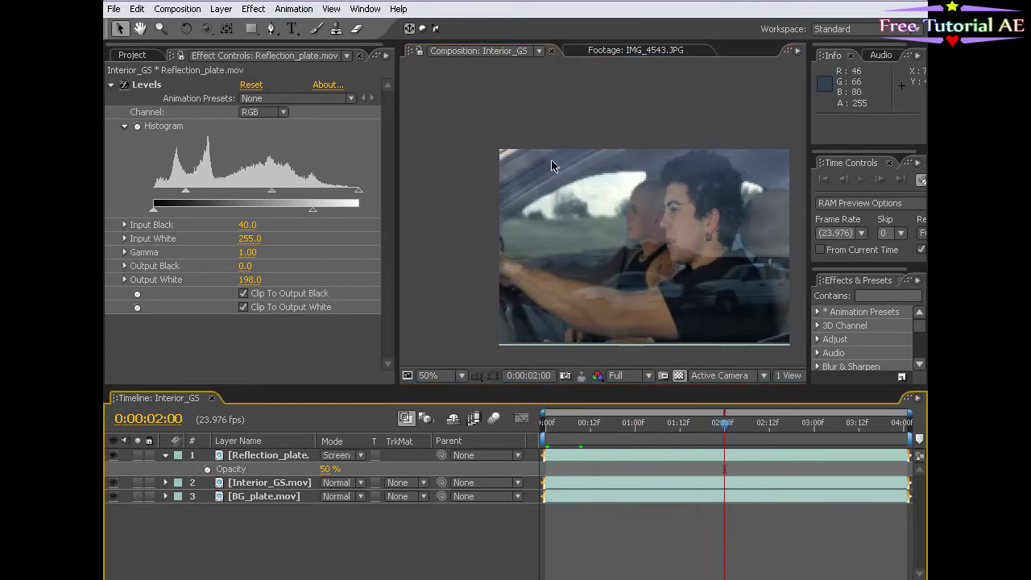
key("space")
left_click_drag(668, 274, 613, 237)
left_click(621, 517)
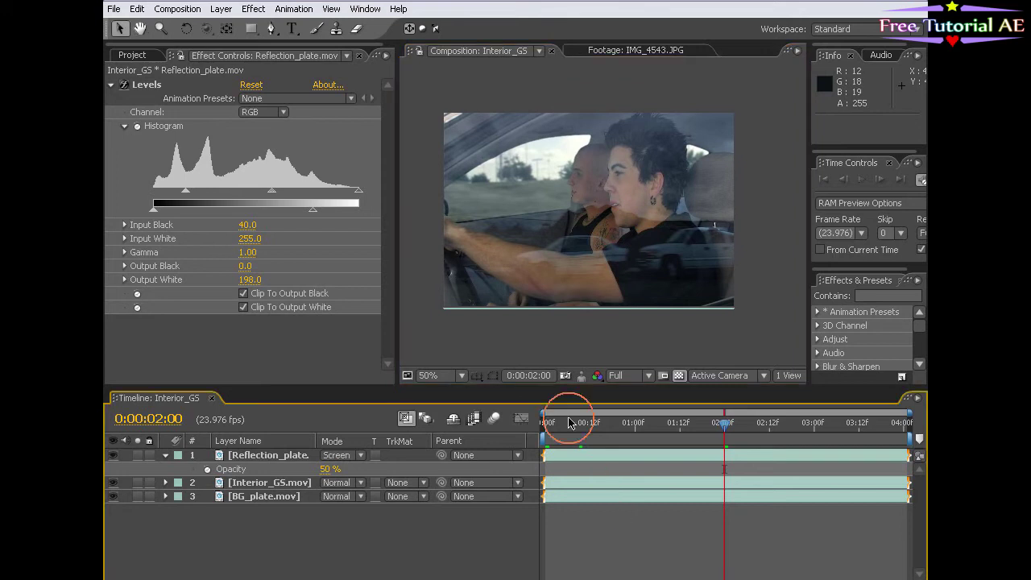
key("comma")
left_click(553, 244)
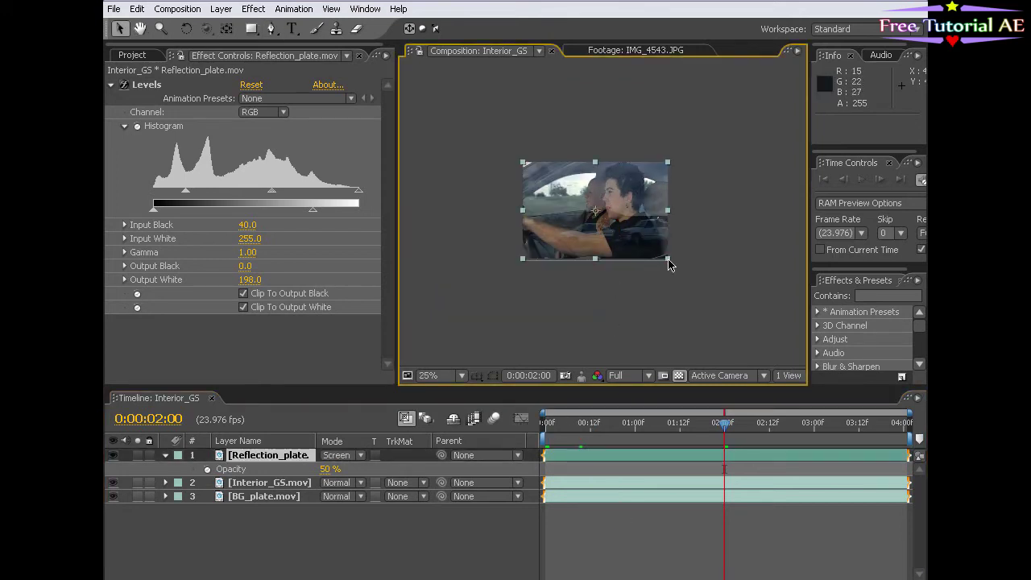
left_click_drag(668, 211, 743, 211)
key("period")
left_click_drag(588, 309, 589, 327)
left_click_drag(578, 286, 592, 286)
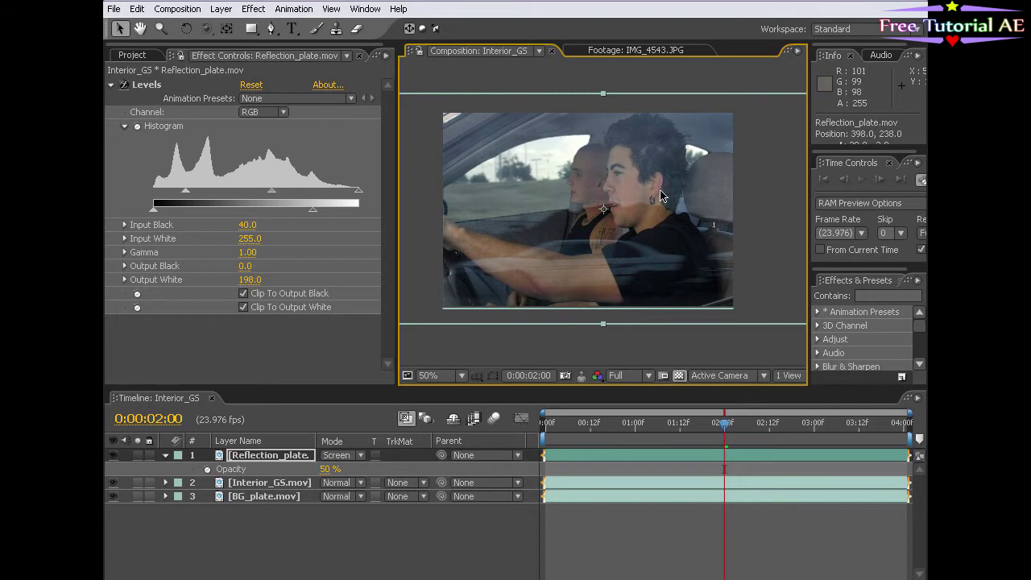
Rotate the Reflection_plate.mov layer to about -2.9° and check the result on other frames
key("comma")
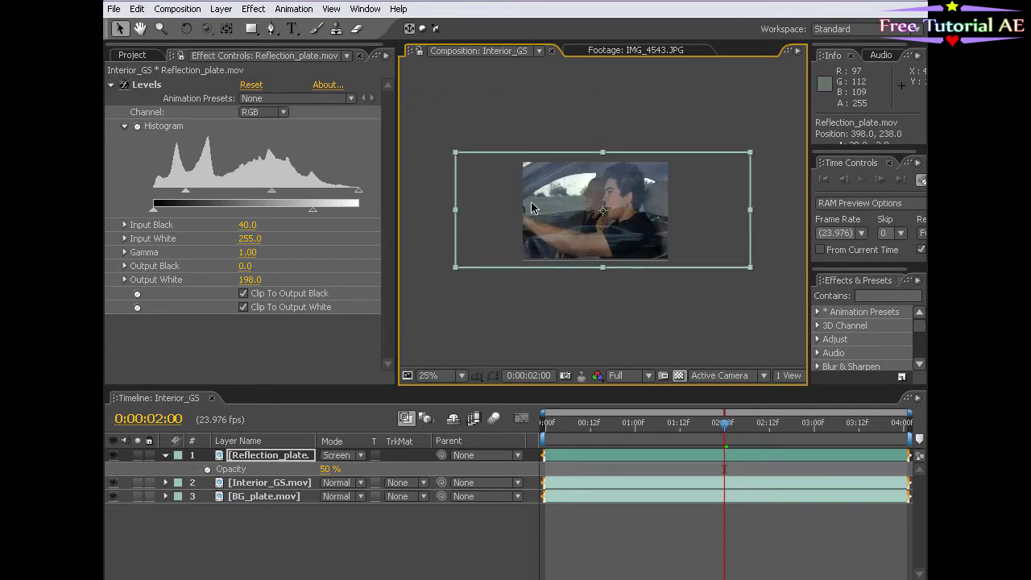
key("w")
left_click_drag(693, 182, 692, 177)
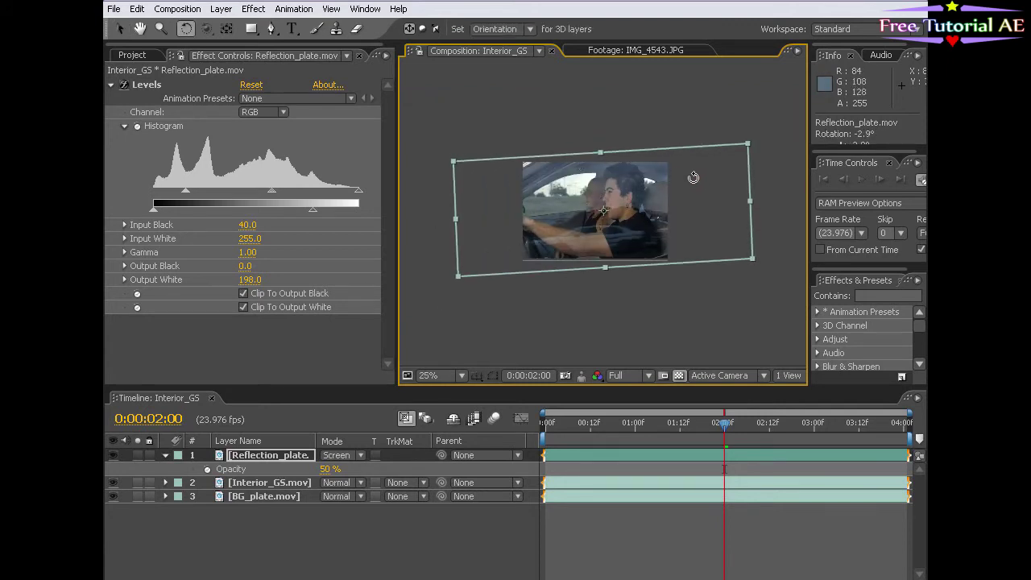
key("v")
left_click(612, 315)
key("period")
left_click_drag(616, 419, 694, 428)
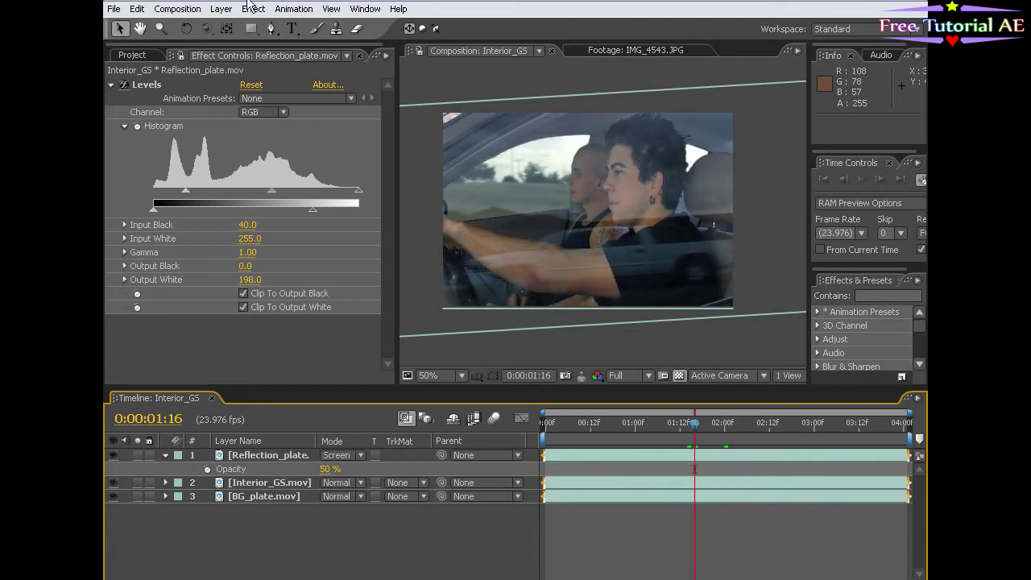
Apply Fast Blur to the Reflection_plate.mov layer with a blurriness of 2.5
left_click(249, 12)
left_click(298, 40)
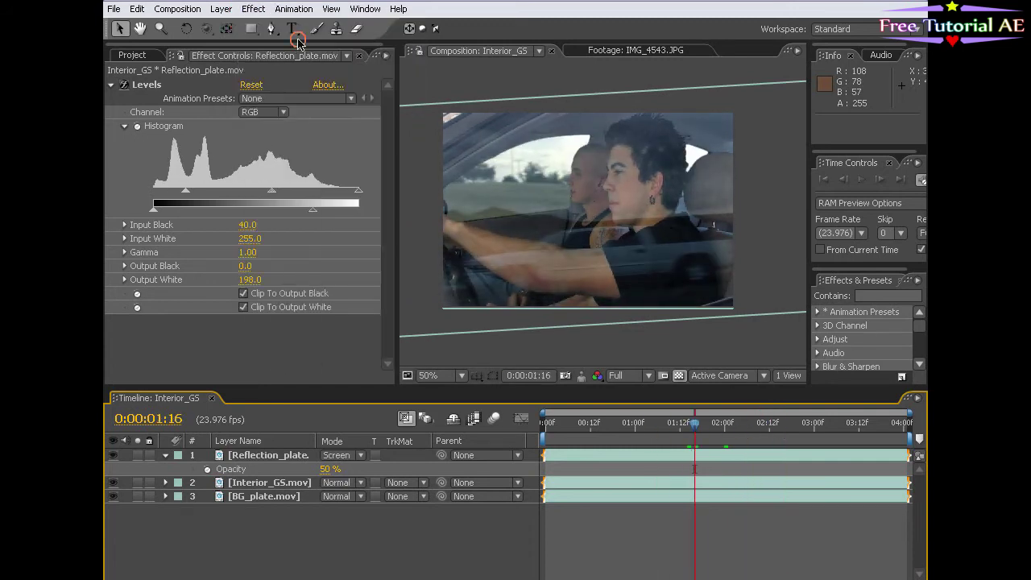
left_click(570, 455)
left_click(253, 8)
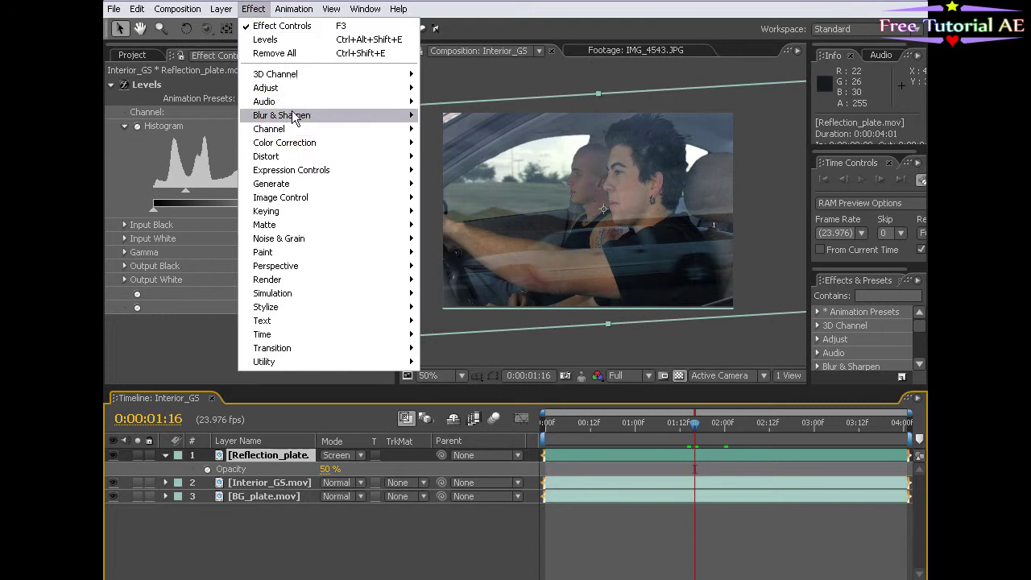
mouse_move(298, 115)
left_click(467, 211)
left_click_drag(244, 348, 250, 347)
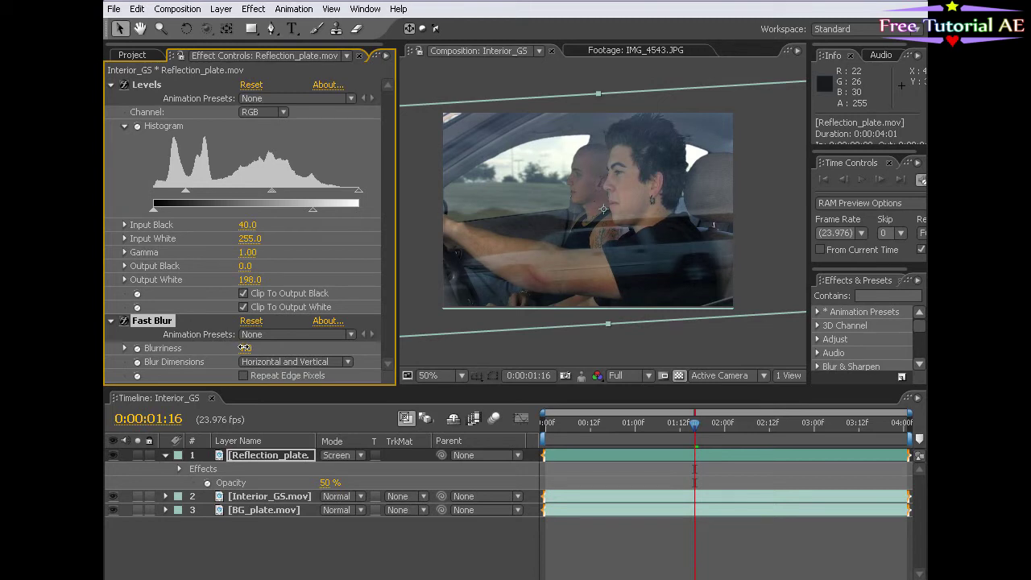
left_click_drag(649, 427, 683, 425)
left_click(247, 348)
type("8")
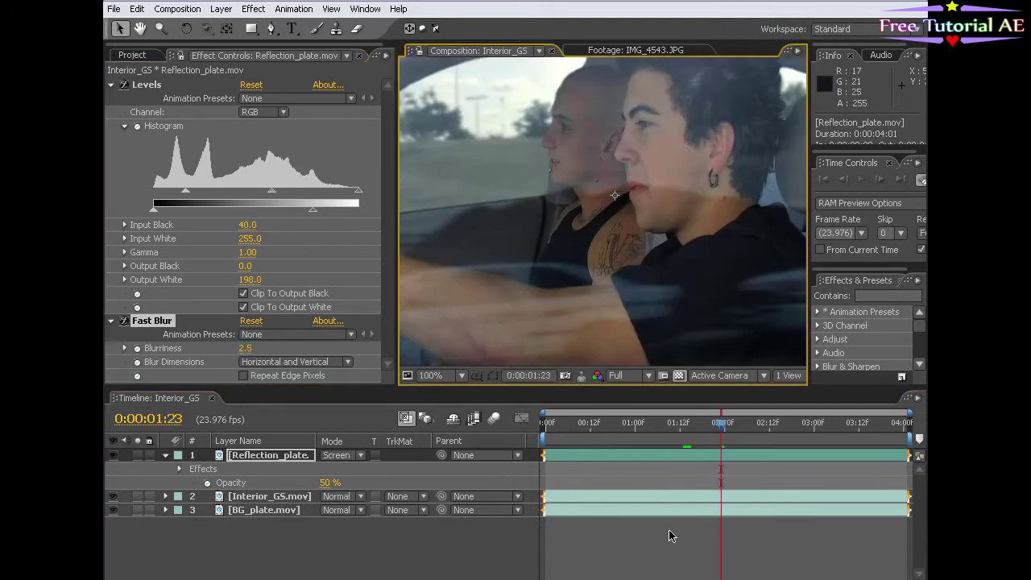
left_click(668, 534)
scroll(595, 252, "down", 4)
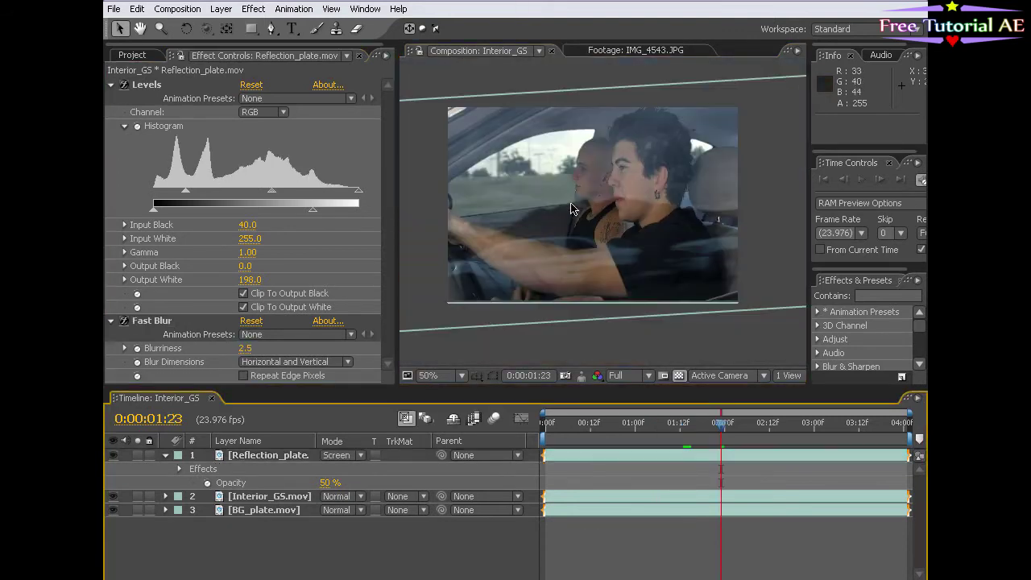
Nudge the Reflection_plate.mov layer slightly to the right and compare the shot with and without the reflection
left_click(747, 200)
mouse_move(752, 198)
left_mouse_down()
mouse_move(771, 201)
mouse_move(738, 211)
left_mouse_up()
left_click(678, 333)
scroll(594, 239, "up", 2)
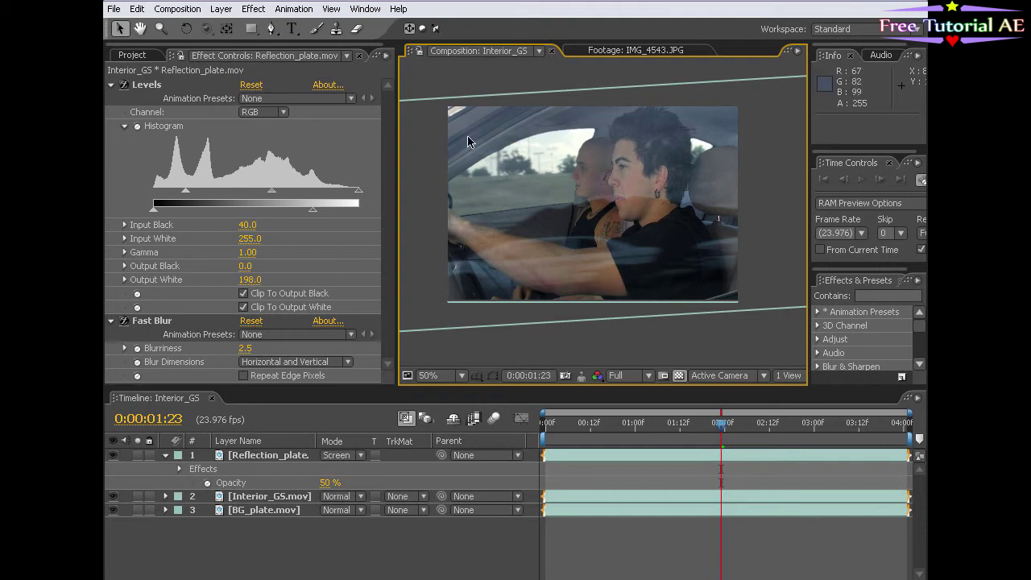
left_click(110, 455)
left_click(110, 455)
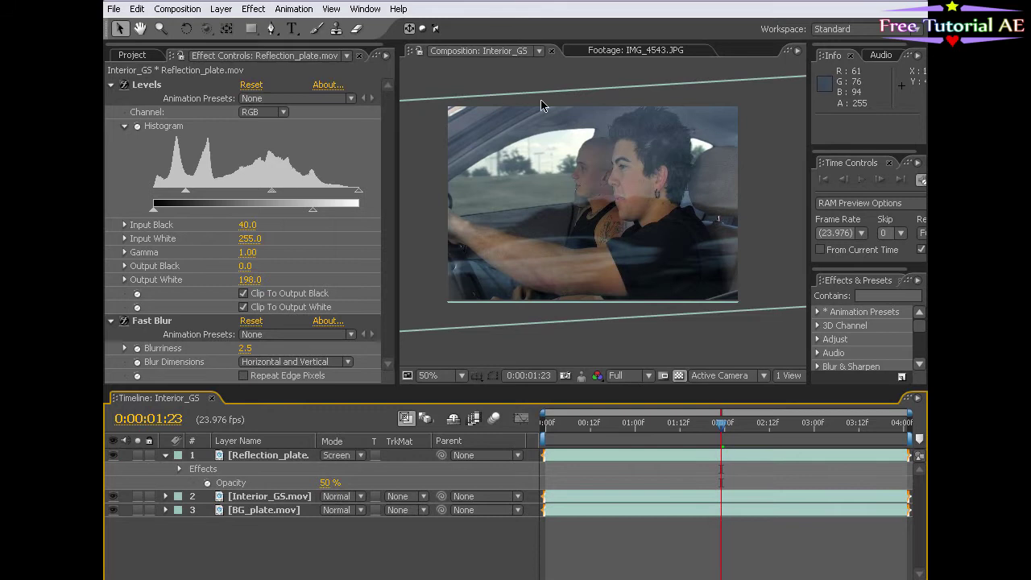
Draw a closed Pen mask on the Reflection_plate.mov layer around the car window, leaving out the upper-left corner beyond the door pillar
left_click(272, 29)
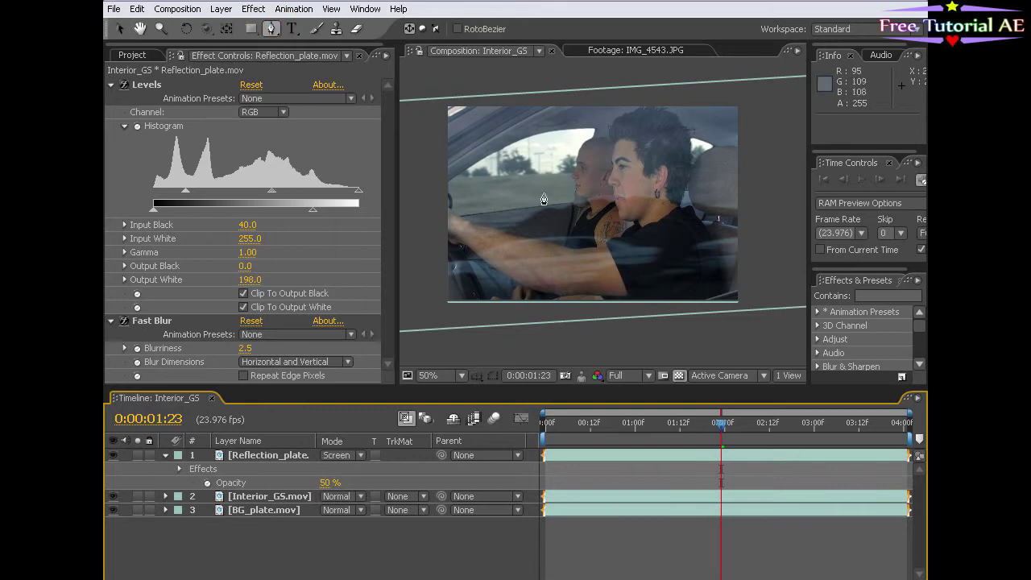
left_click(572, 458)
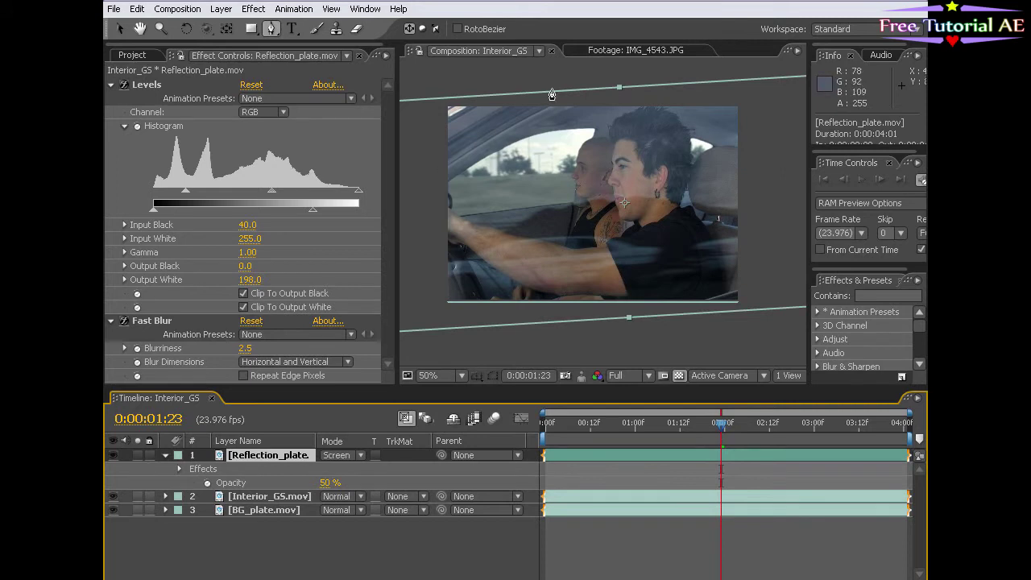
left_click(603, 74)
mouse_move(437, 154)
left_mouse_down()
mouse_move(405, 190)
mouse_move(416, 170)
mouse_move(437, 166)
mouse_move(413, 178)
left_mouse_up()
key("ctrl+z")
left_click(577, 77)
left_click(414, 311)
left_click(520, 334)
left_click(649, 341)
left_click(700, 317)
left_click(700, 151)
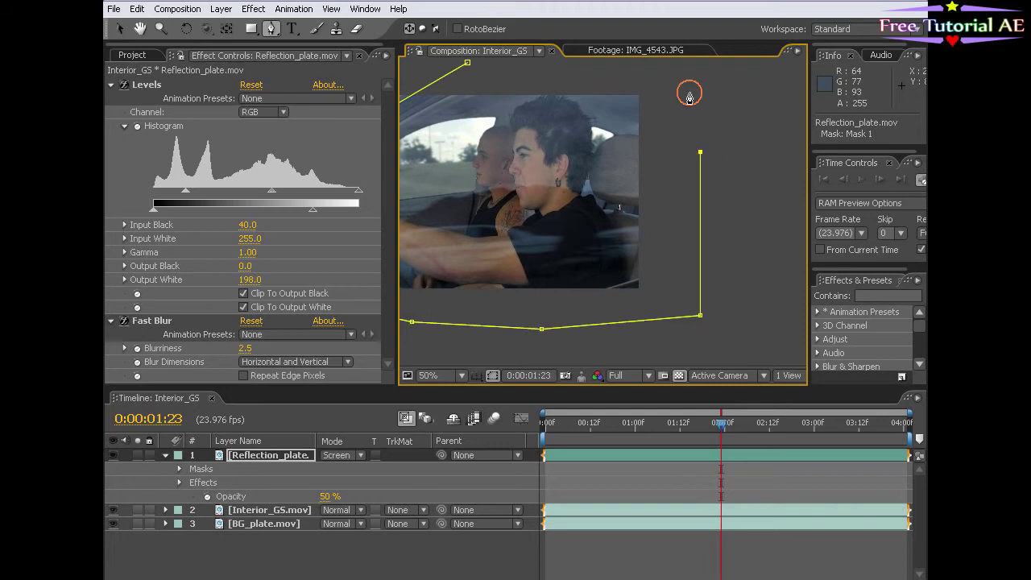
left_click(469, 68)
key("v")
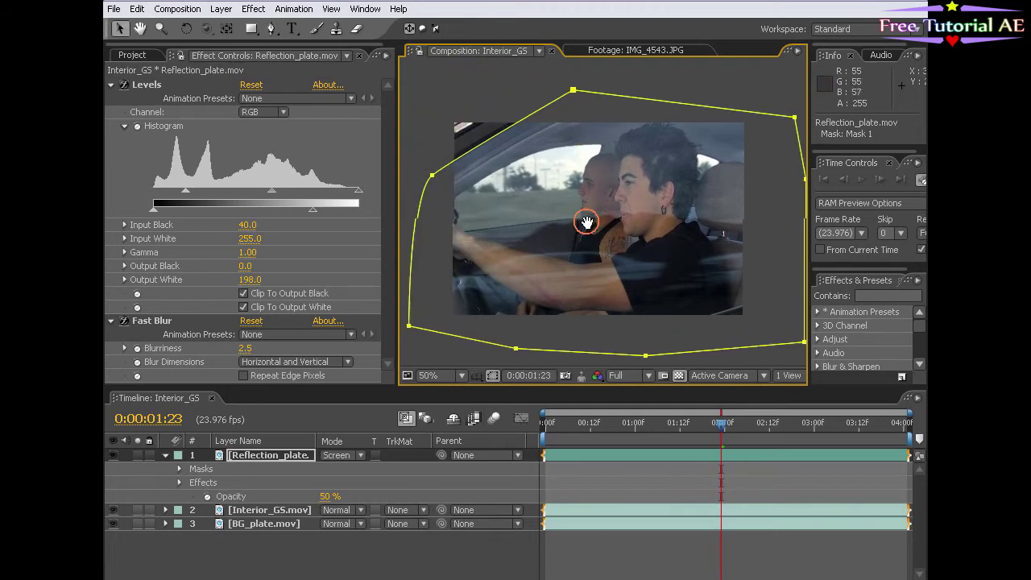
Feather the Reflection_plate.mov mask by 1 pixel after trying 2 pixels, and return to the start of the composition
left_click(574, 459)
key("f")
left_click(360, 483)
type("2")
key("Return")
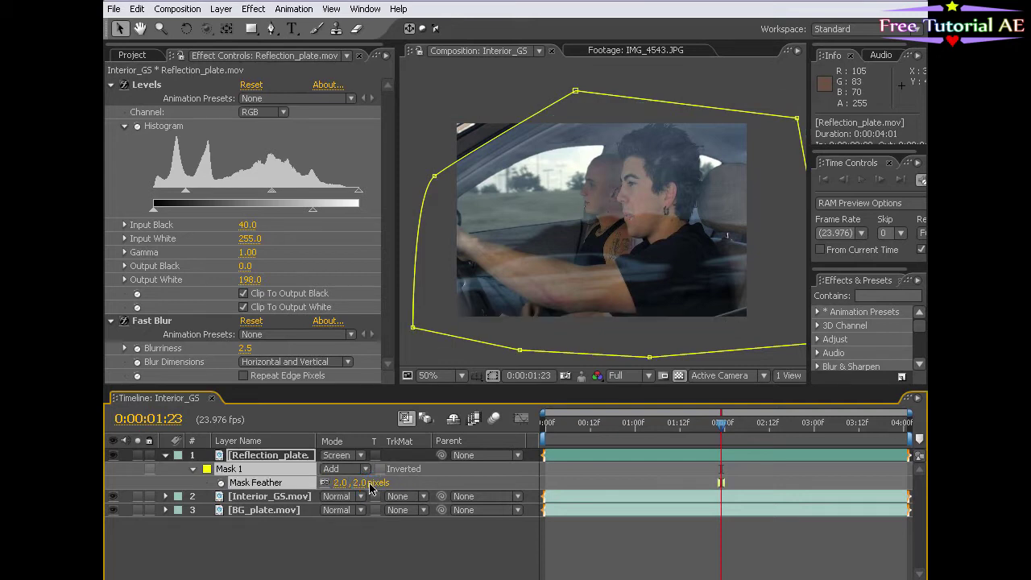
left_click(656, 561)
scroll(553, 258, "up", 3)
key("h")
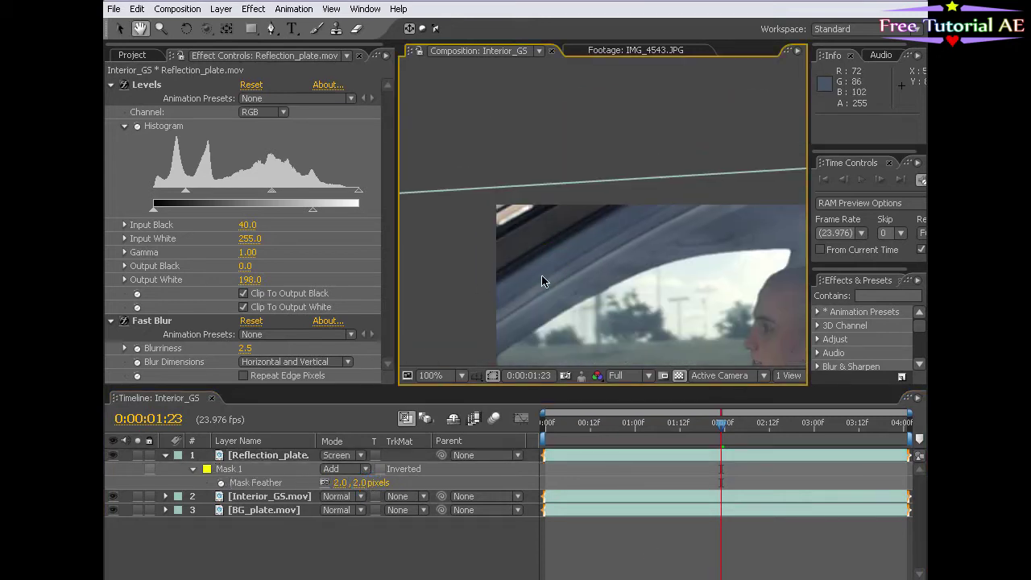
left_click(363, 483)
key("Return")
left_click(658, 546)
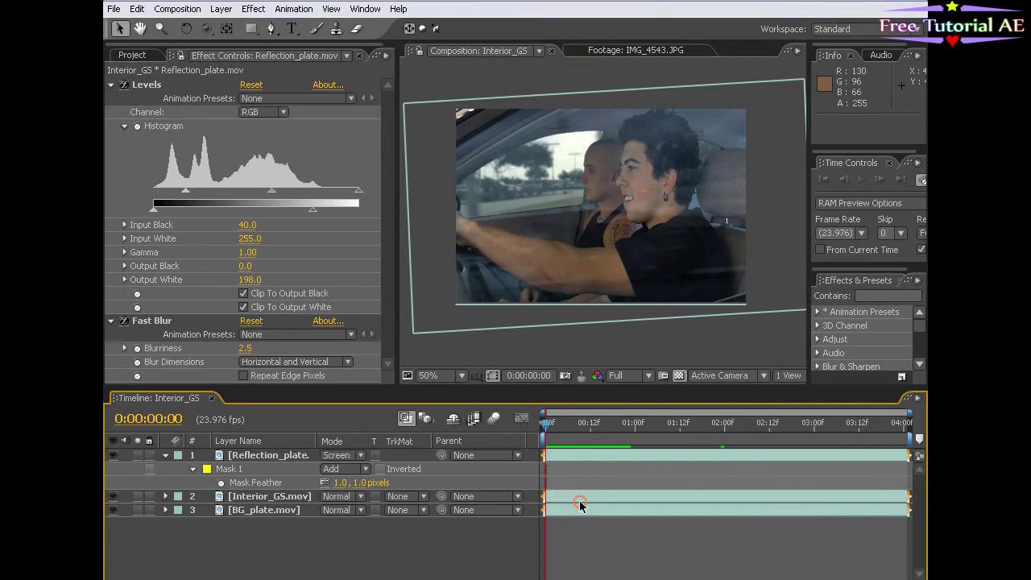
left_click_drag(580, 422, 514, 410)
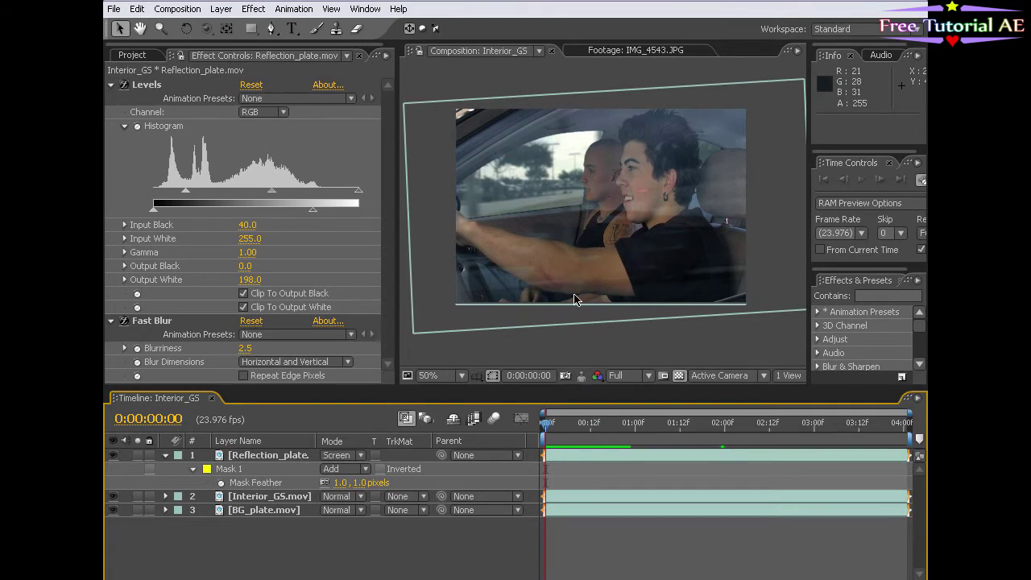
Create a new solid layer in the dark blue colour 2B313B
left_click(220, 9)
mouse_move(241, 25)
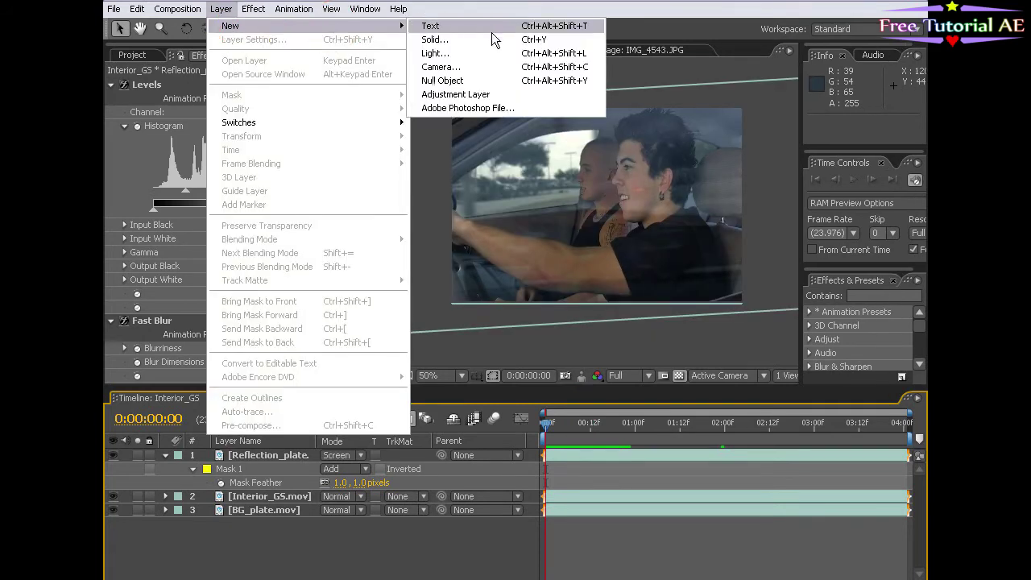
left_click(494, 40)
left_click(470, 543)
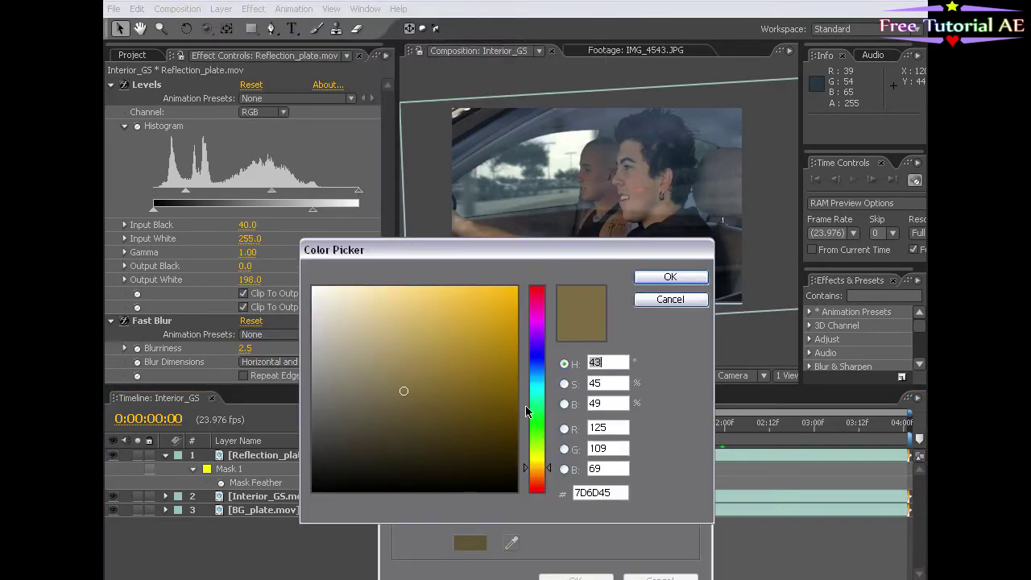
left_click_drag(525, 405, 532, 367)
left_click_drag(427, 410, 367, 444)
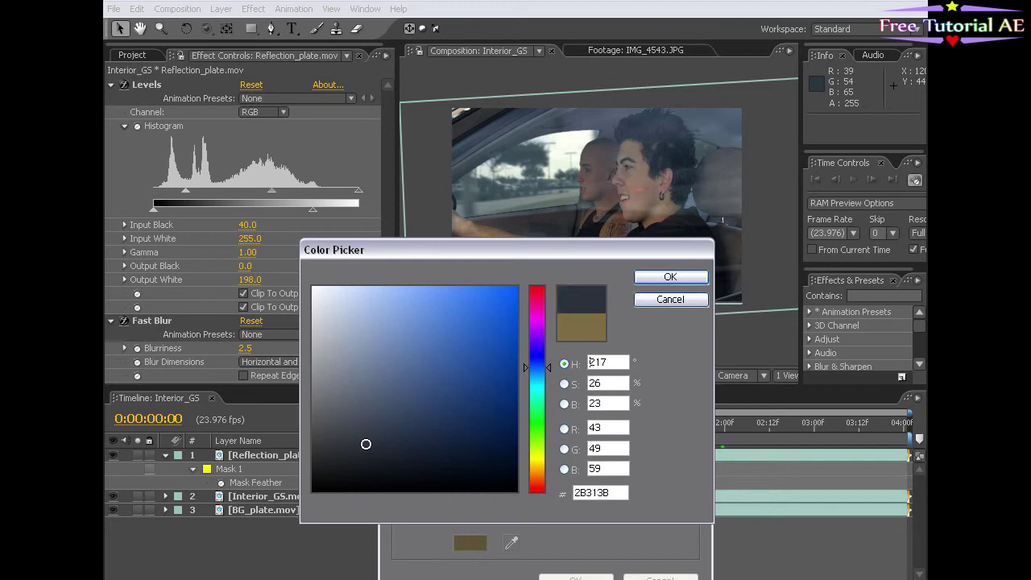
left_click(670, 277)
left_click(575, 577)
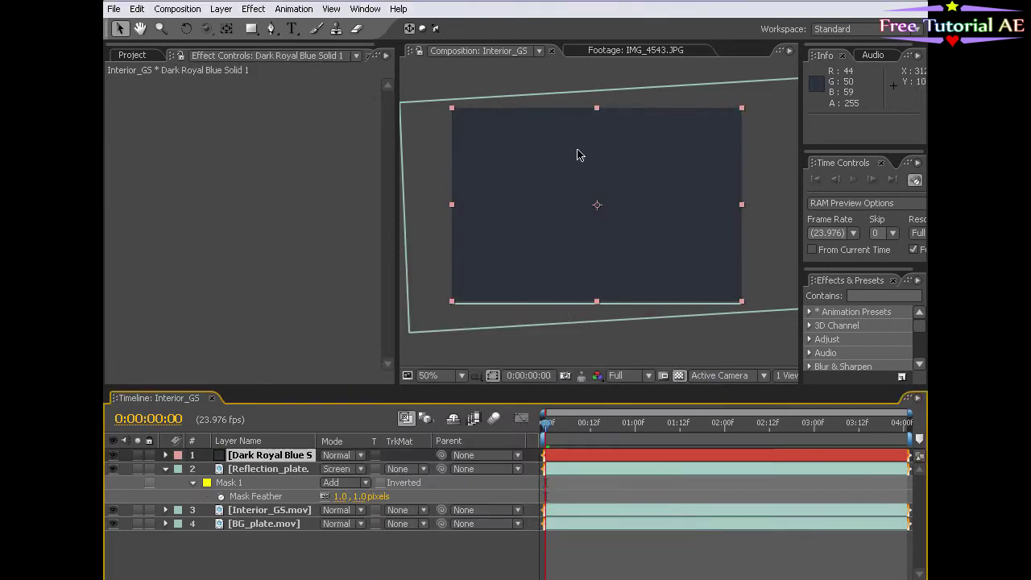
Draw a rectangular mask over the left part of the dark blue solid, set it to Subtract and feather it 438 pixels
left_click_drag(460, 108, 616, 347)
key("f")
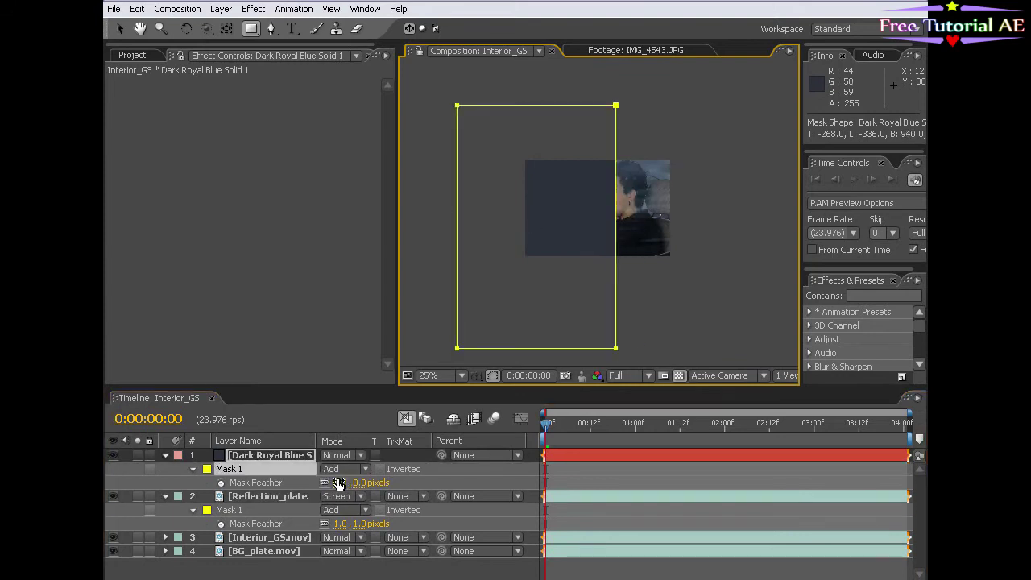
left_click_drag(355, 486, 682, 457)
left_click(342, 469)
left_click(342, 483)
left_click(578, 471)
key("v")
scroll(641, 249, "up", 2)
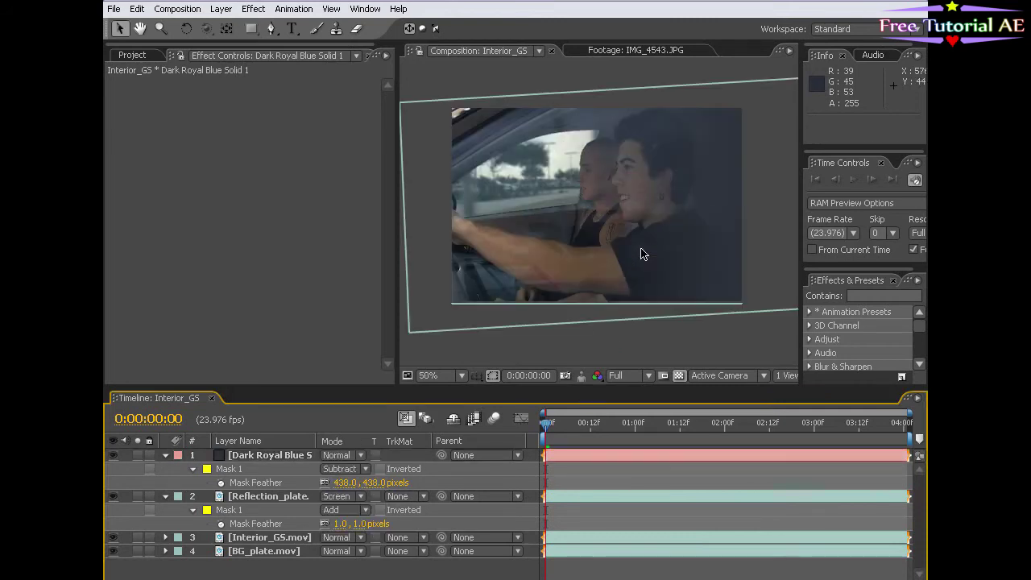
Enlarge the dark blue solid and position it at about 424, 212
scroll(556, 301, "down", 2)
left_click_drag(588, 277, 620, 239)
scroll(632, 237, "up", 2)
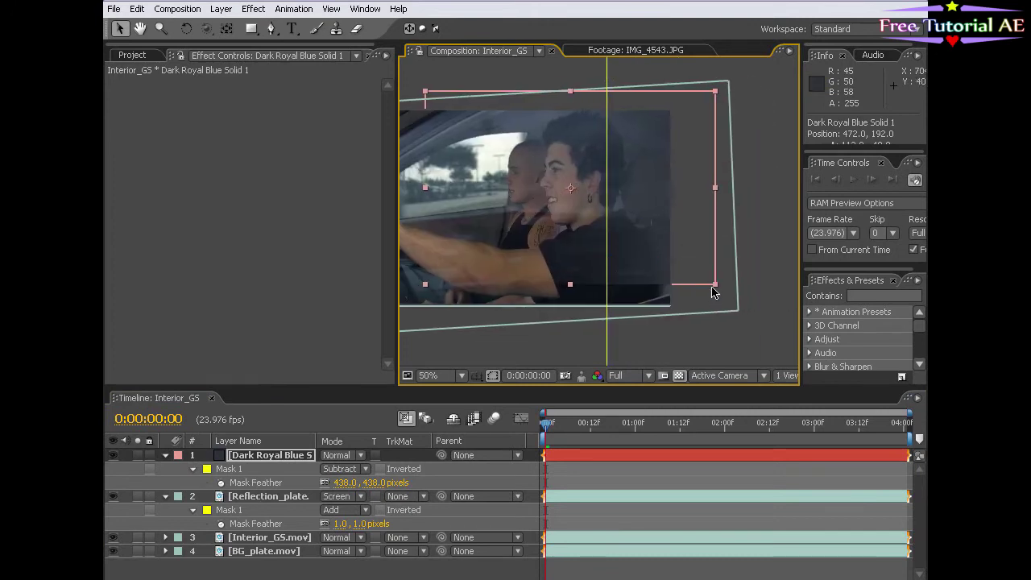
left_click_drag(716, 286, 755, 330)
left_click_drag(687, 253, 706, 276)
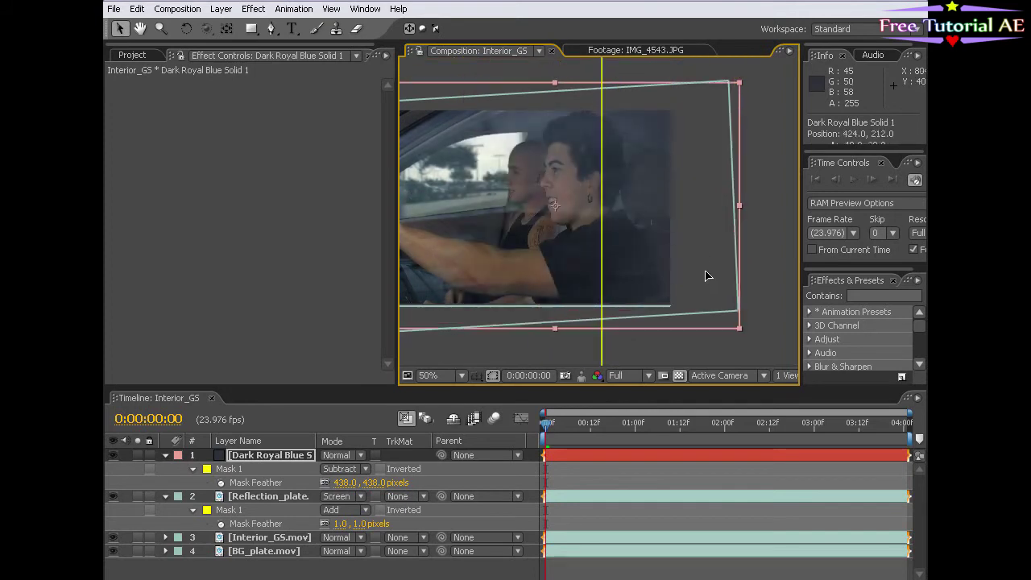
Rotate the dark blue solid counterclockwise so its shading edge slants, and position it at about 444, 252
key("w")
left_click_drag(706, 126, 667, 129)
key("v")
left_click_drag(592, 330, 582, 235)
Set the dark blue solid's blending mode to Multiply
key("shift+equal")
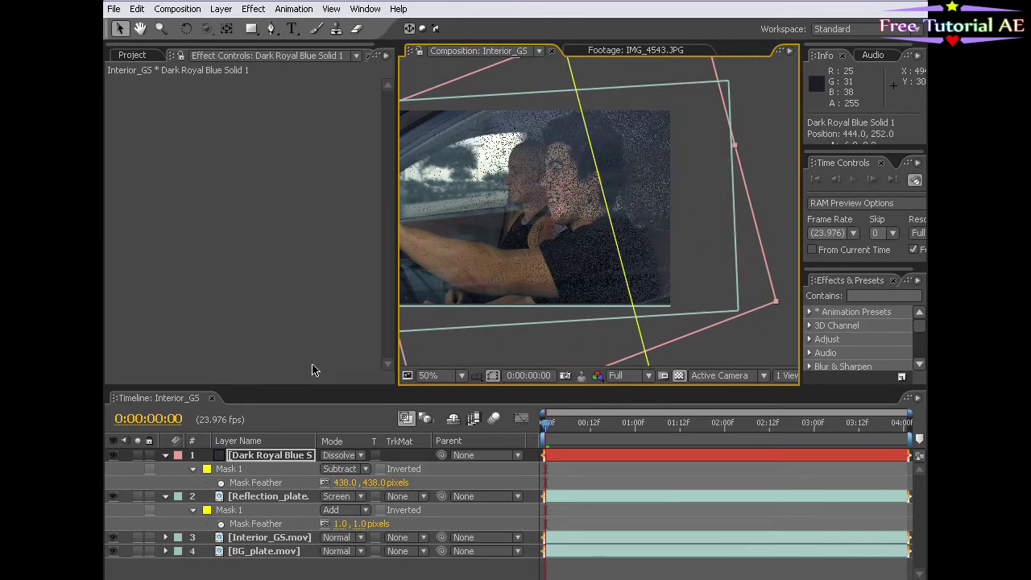
key("shift+equal")
key("shift+equal")
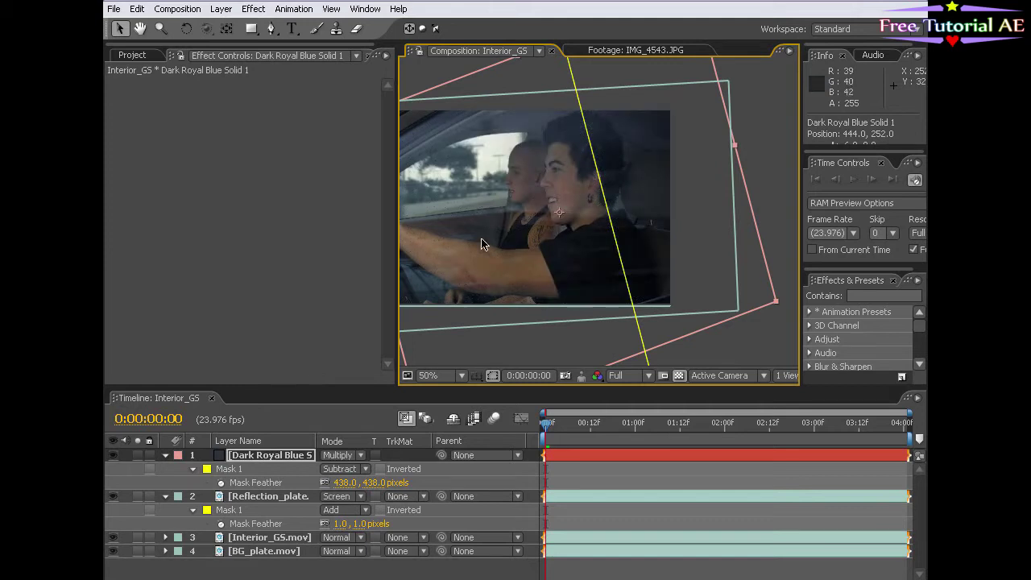
left_click(586, 229)
left_click(340, 455)
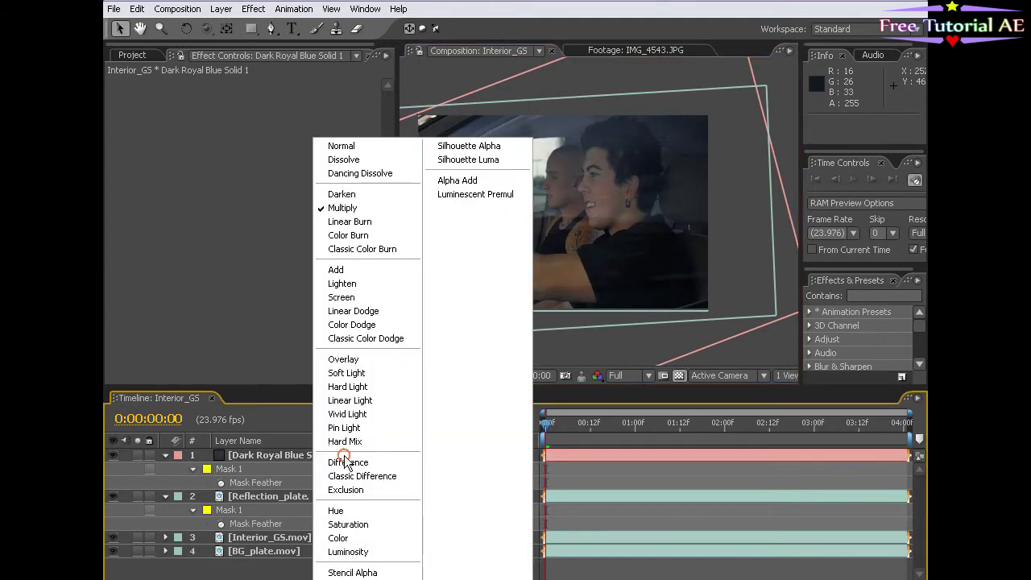
left_click(344, 209)
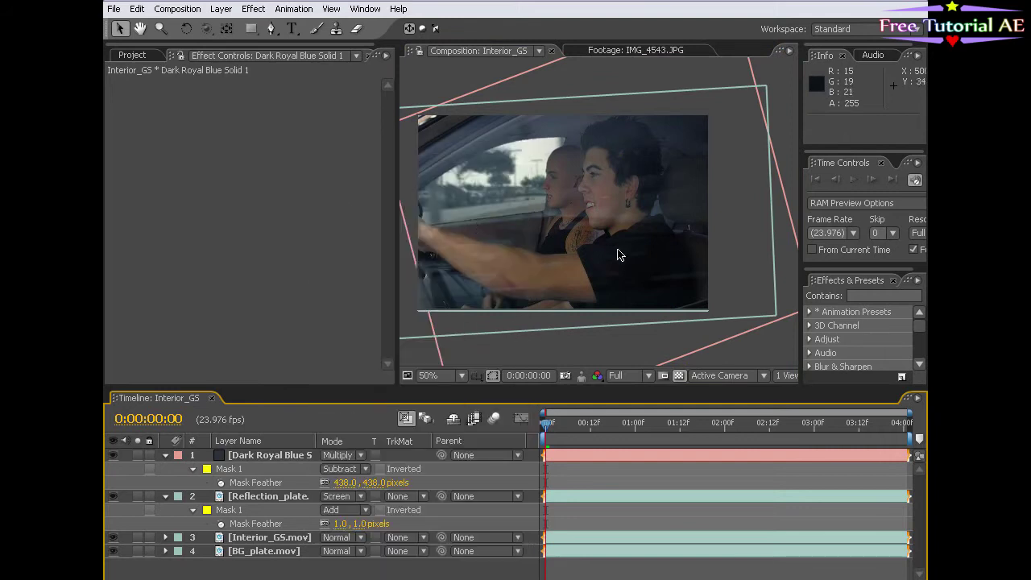
left_click(621, 282)
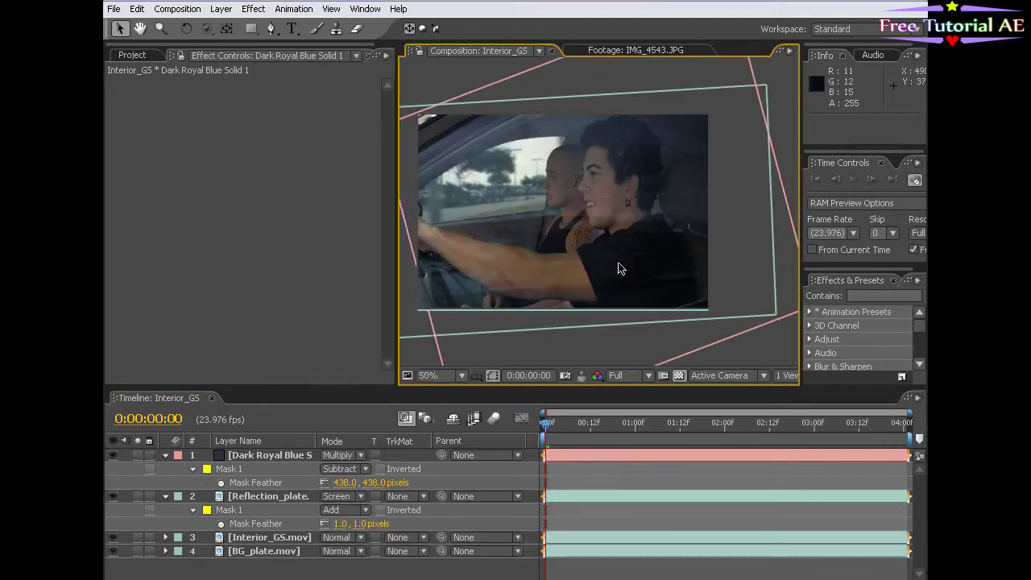
Set the dark blue solid's opacity to 75% and deselect it
scroll(571, 254, "up", 2)
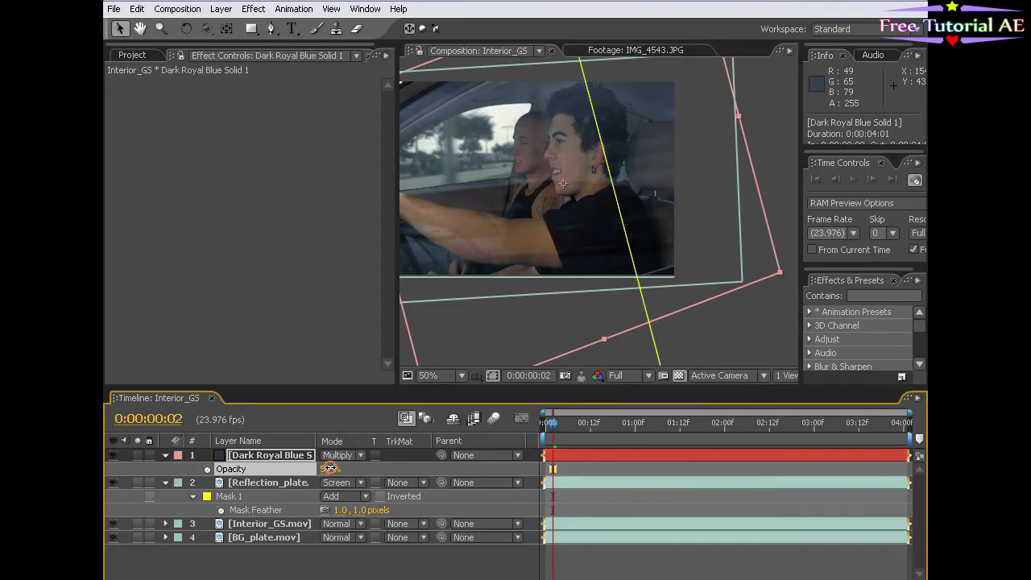
type("75")
key("Return")
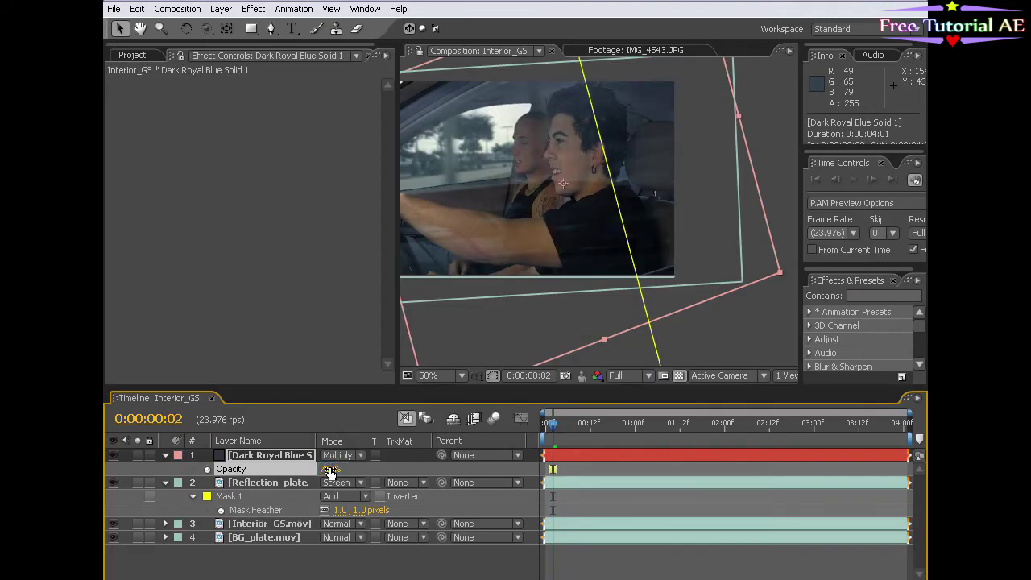
scroll(583, 240, "down", 1)
key("space")
left_click_drag(473, 228, 513, 254)
left_click(740, 323)
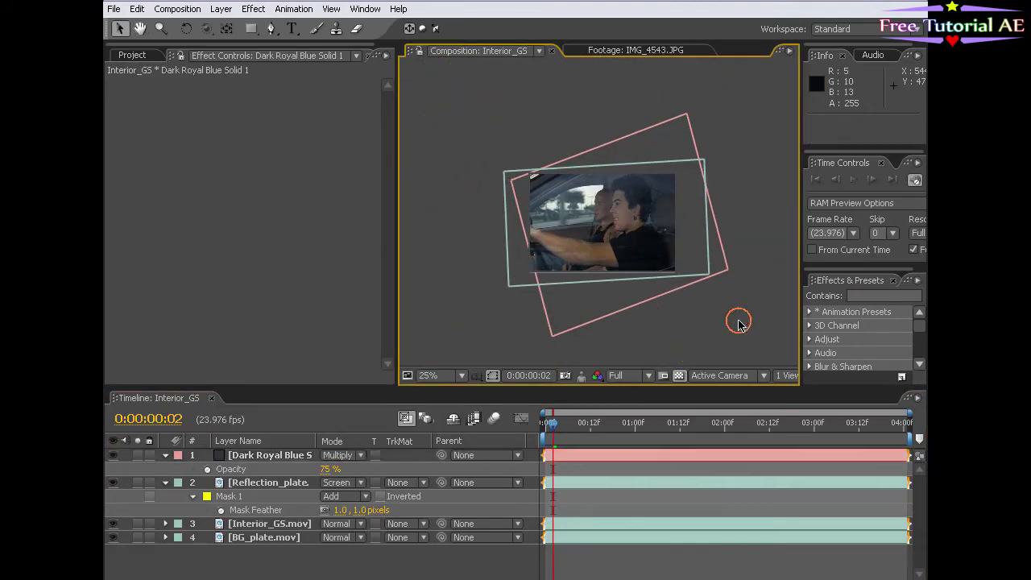
Duplicate the dark blue solid, rotate the copy to about -216.7 degrees and set its opacity to 61%
left_click(580, 458)
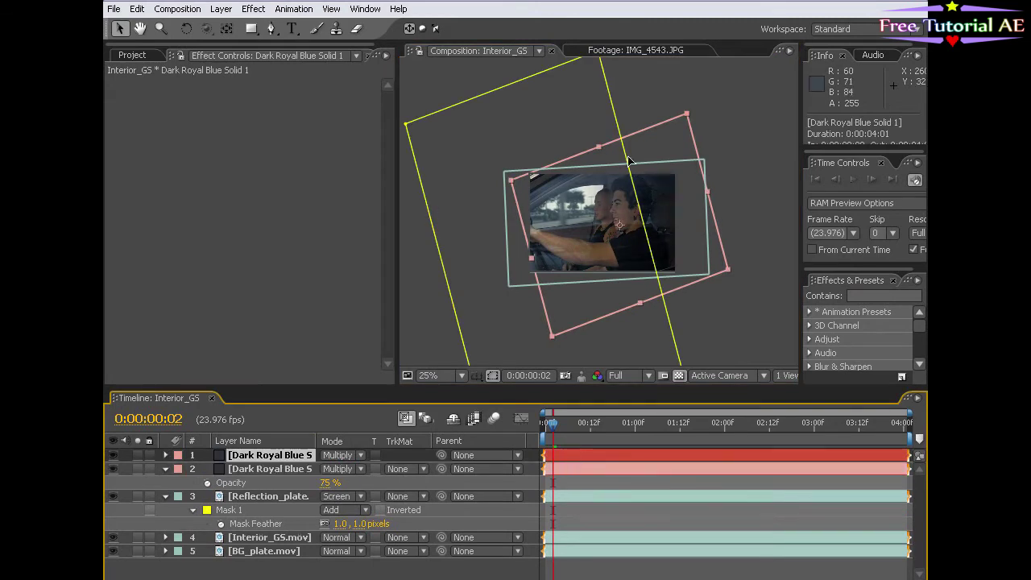
key("w")
left_click_drag(658, 137, 566, 311)
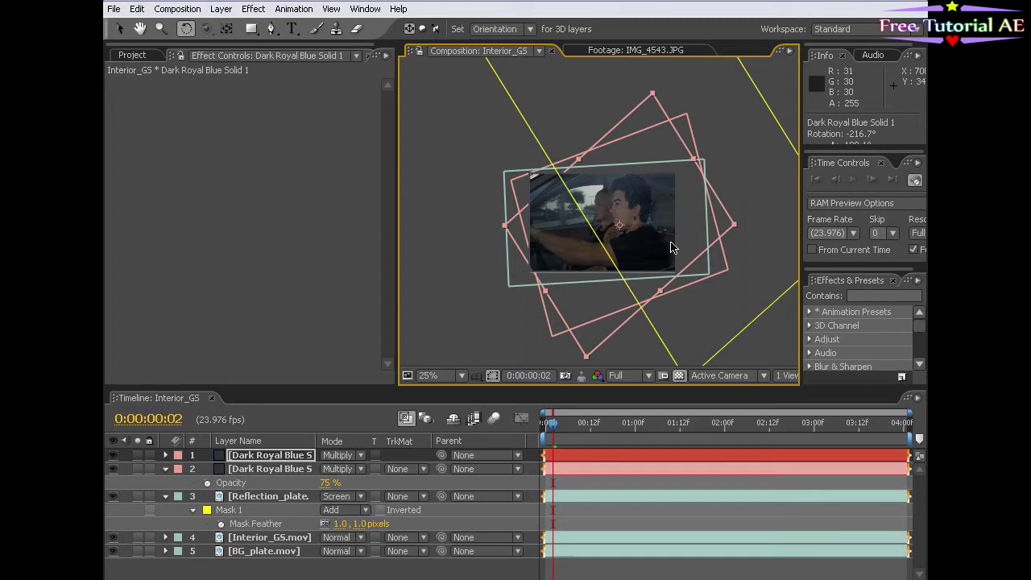
key("v")
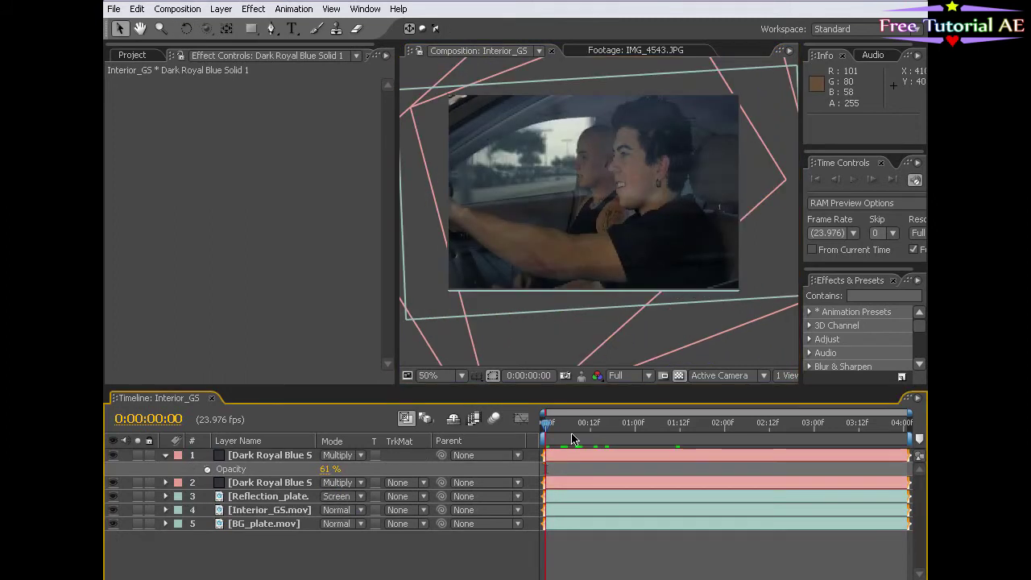
mouse_move(546, 423)
left_mouse_down()
mouse_move(775, 424)
mouse_move(549, 424)
left_mouse_up()
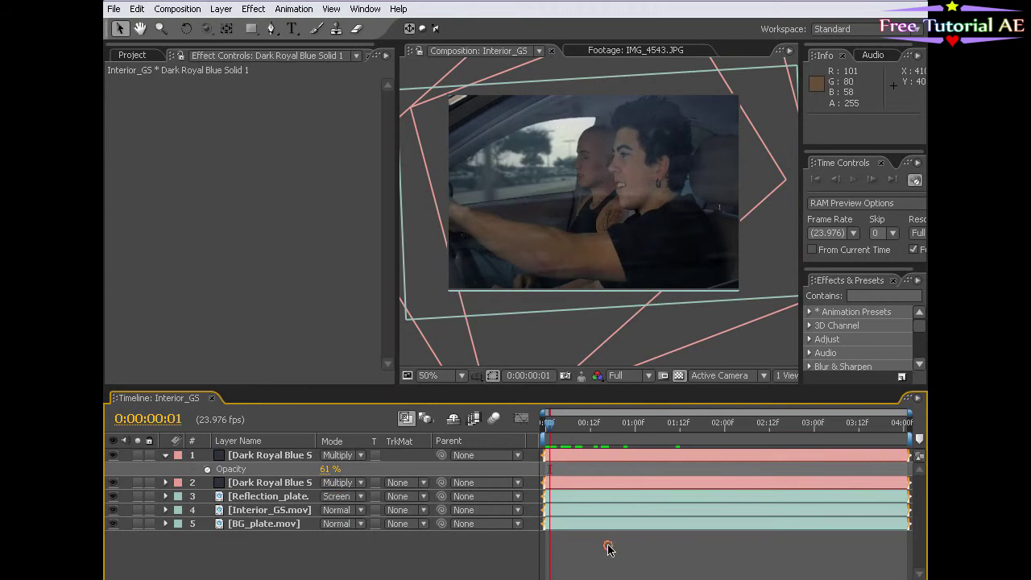
Duplicate the reflection plate layer and place the copy beneath Interior_GS.mov, above the background plate
left_click(251, 511)
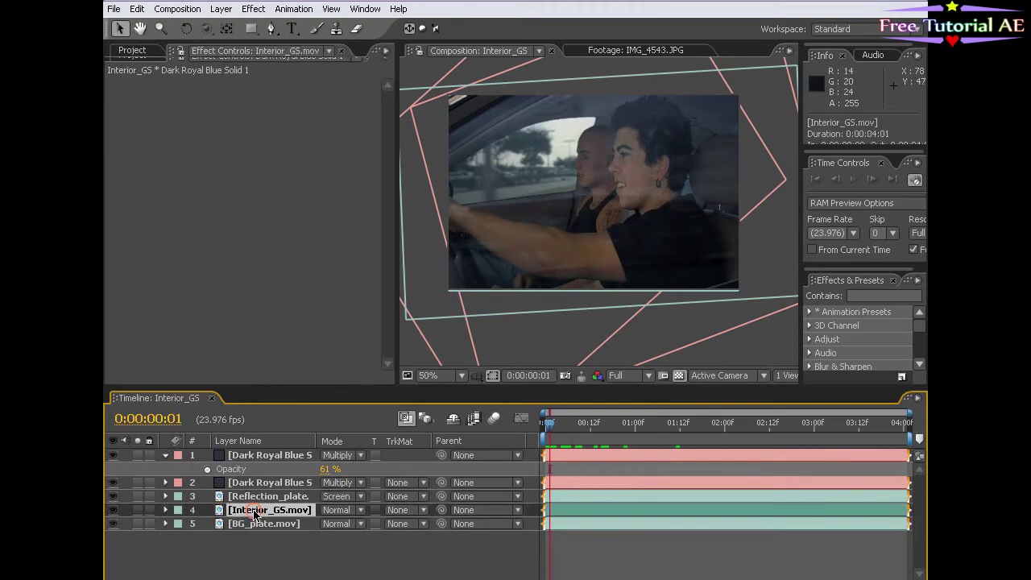
left_click(113, 512)
left_click(113, 512)
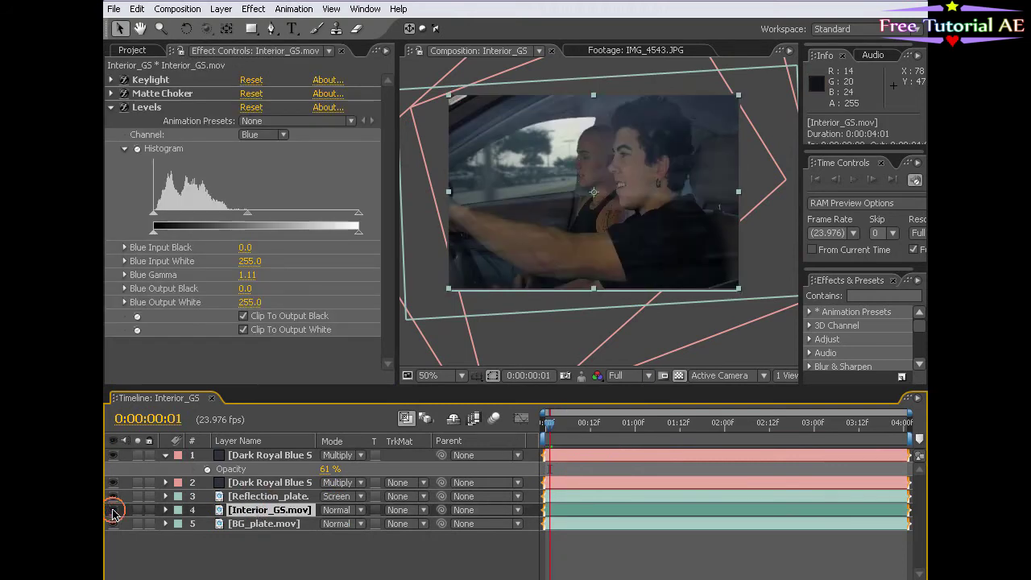
left_click(260, 497)
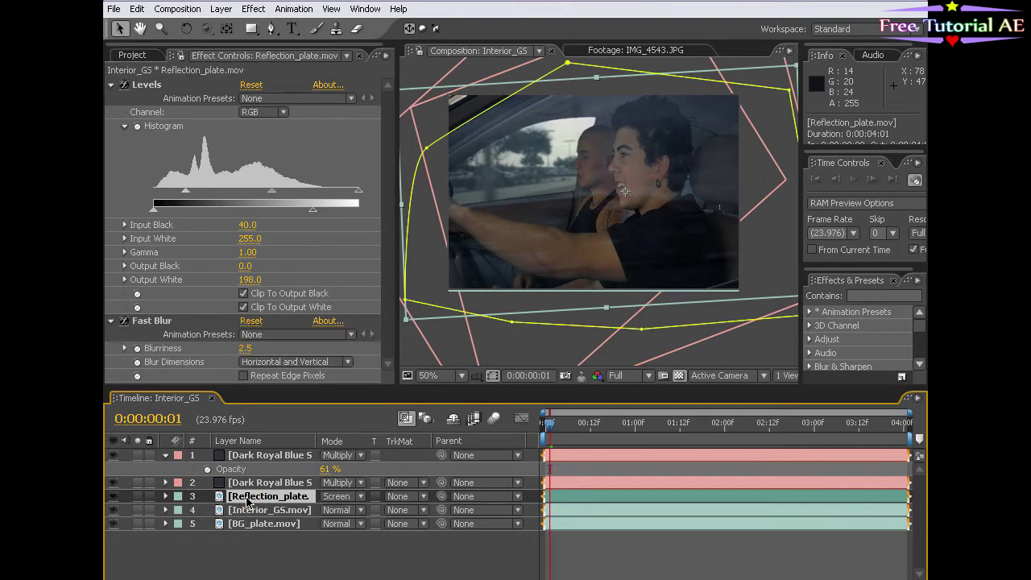
key("ctrl+d")
left_click_drag(250, 513, 257, 533)
left_click(197, 513)
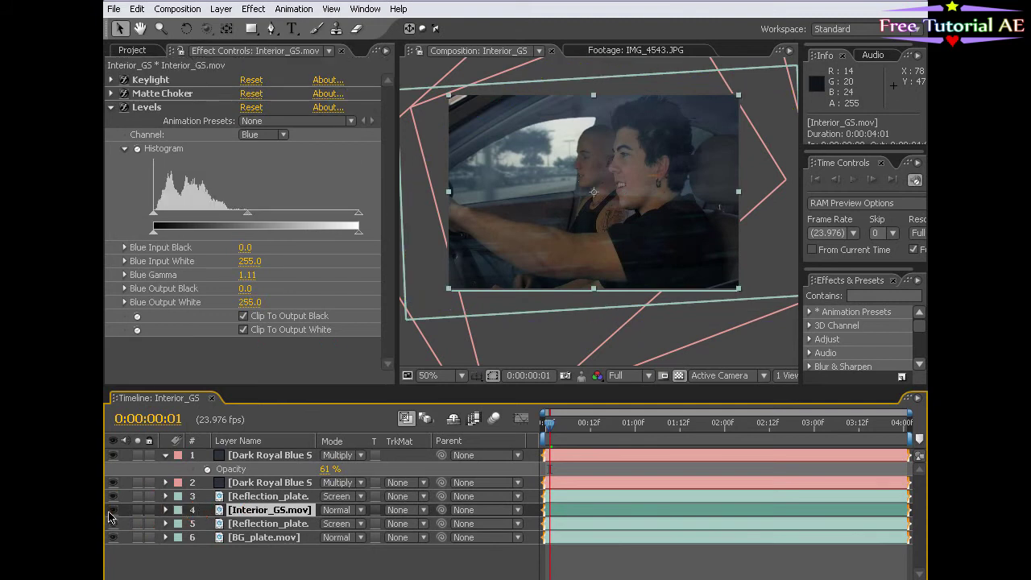
left_click(137, 509)
left_click(136, 509)
With mask outlines hidden, shrink the lower reflection copy to the side window area and position it at about 266, 206
left_click(270, 524)
key("comma")
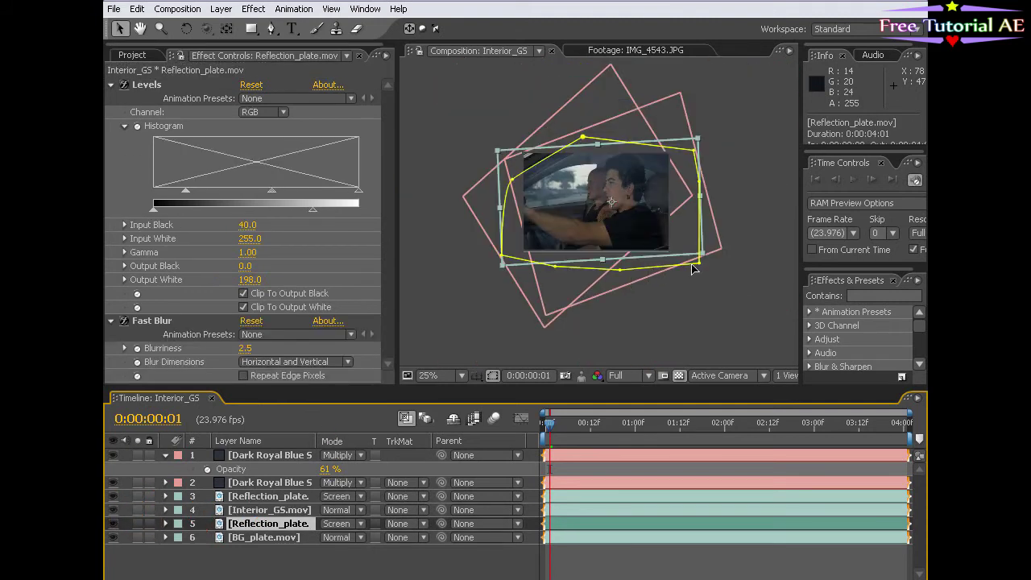
left_click(492, 377)
key("period")
key("comma")
left_click_drag(703, 259, 595, 220)
key("shift+Down")
key("shift+Down")
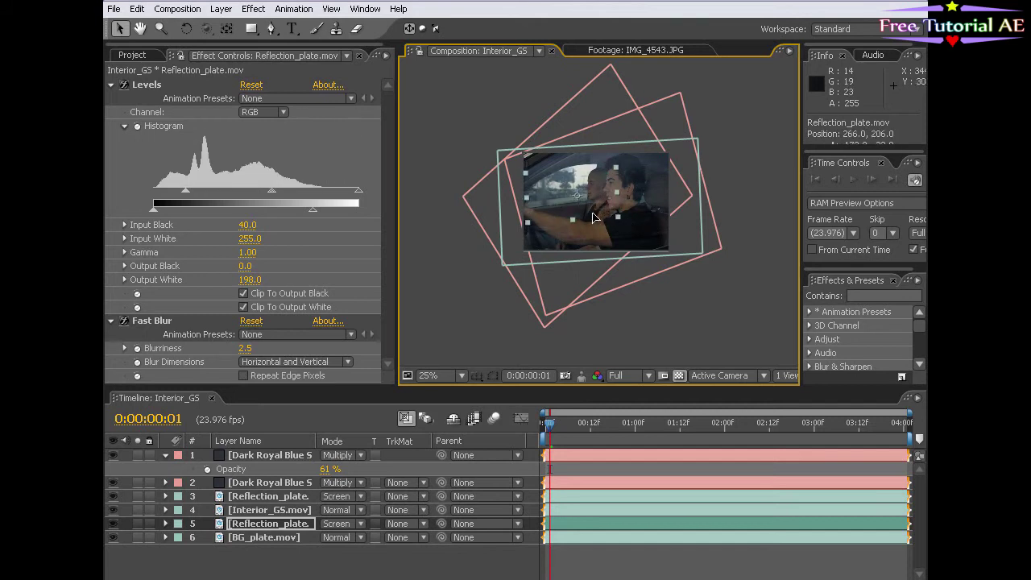
Rotate the lower reflection copy to about -2.6 degrees and move it over the side window at about 234, 164
key("period")
key("period")
key("w")
left_click_drag(619, 141, 592, 142)
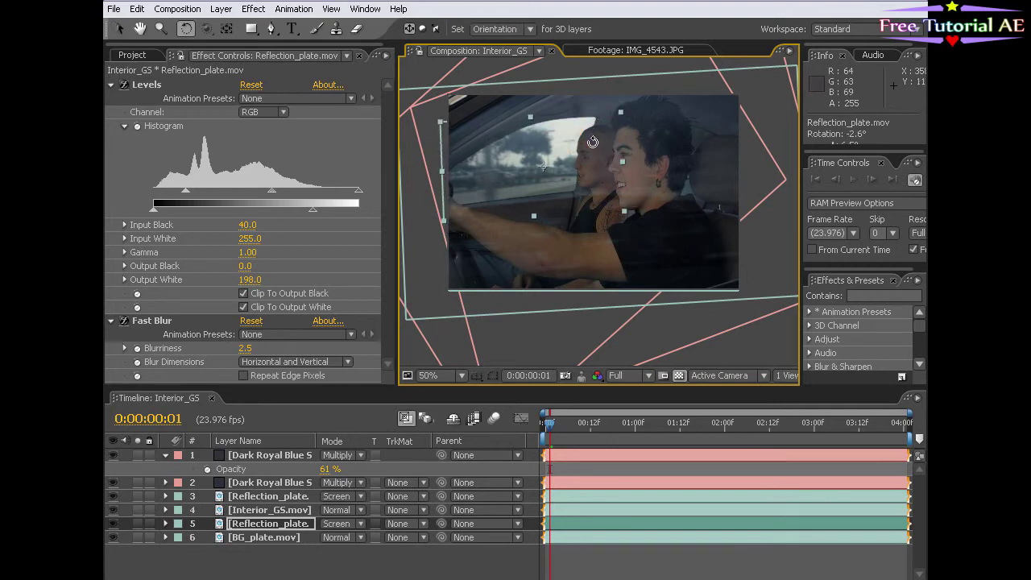
key("v")
left_click_drag(623, 214, 598, 194)
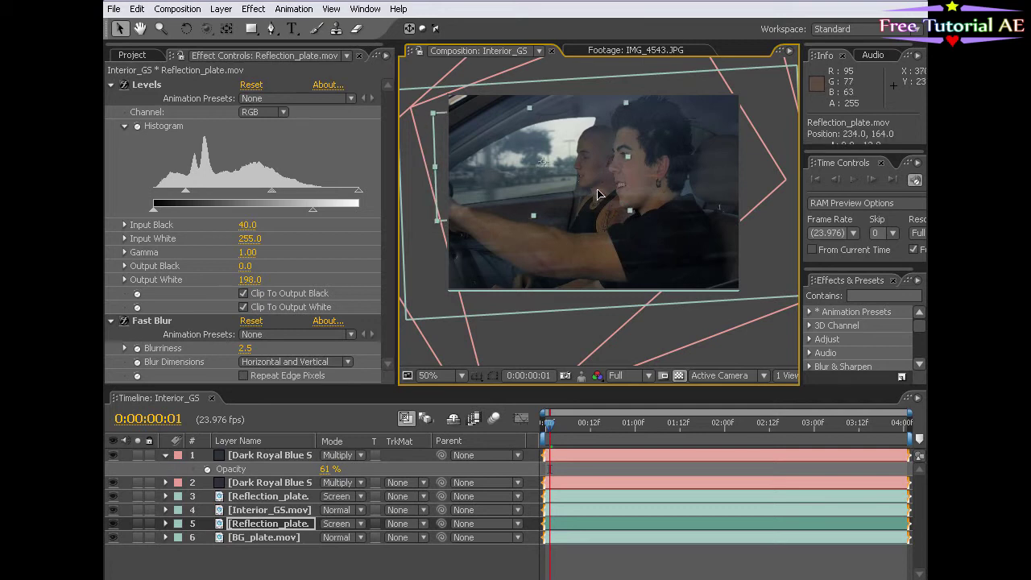
Set the lower reflection copy's opacity to 79% and turn the mask outlines back on
key("t")
left_click_drag(329, 537, 331, 537)
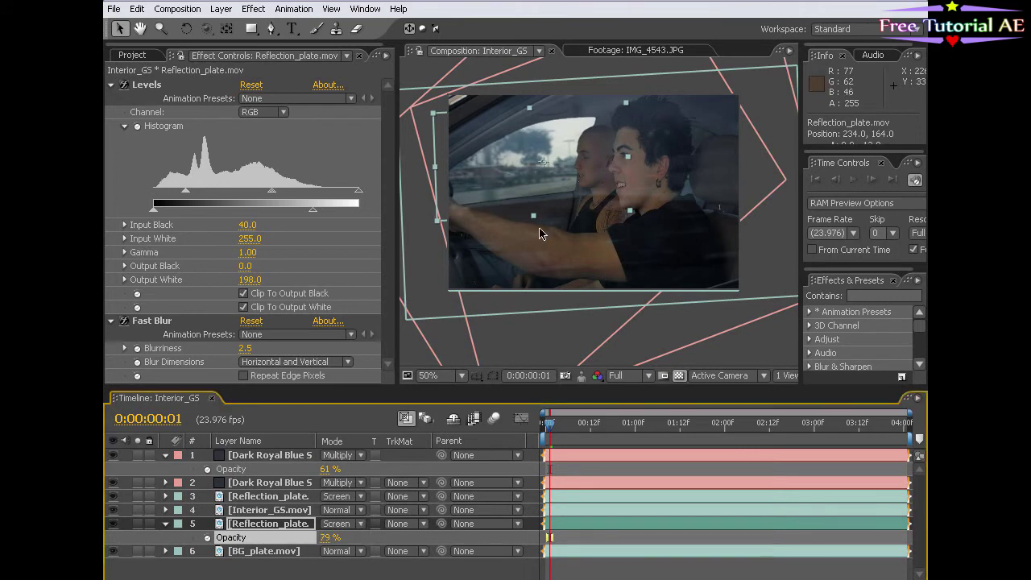
left_click(506, 375)
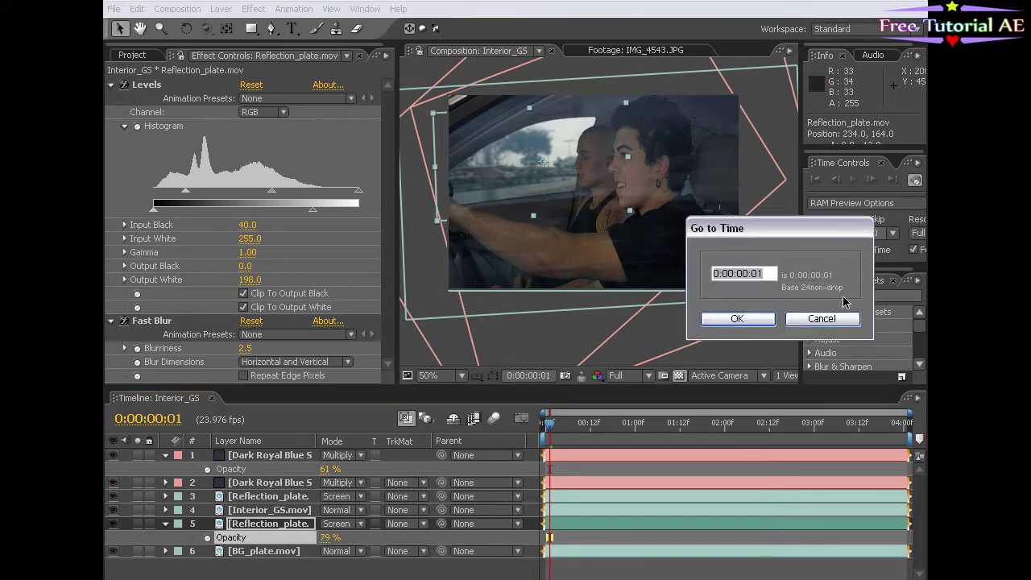
left_click(824, 318)
left_click(495, 378)
Deselect all layers and play a RAM preview of the car composite to check both reflections
left_click(572, 538)
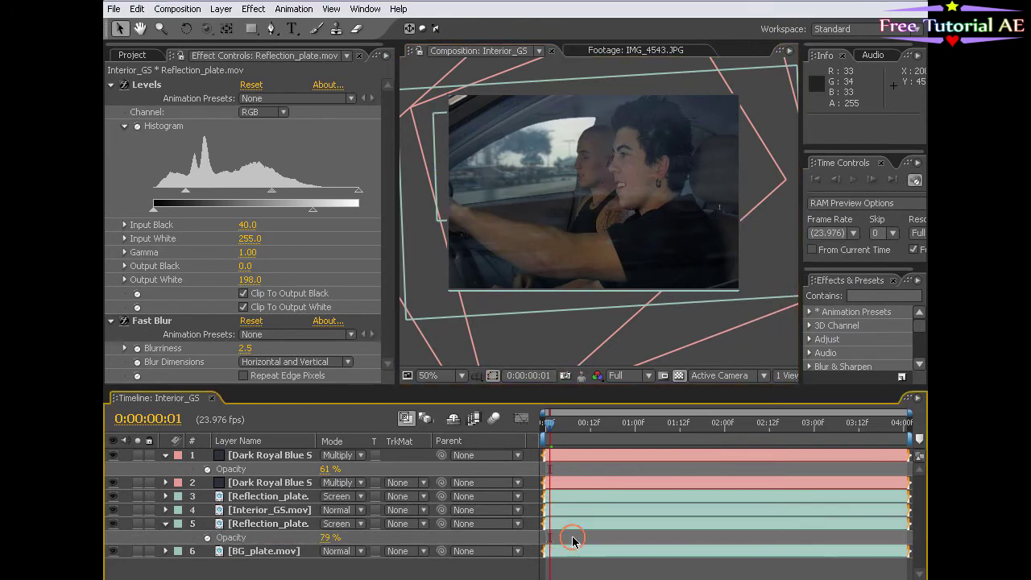
key("KP_0")
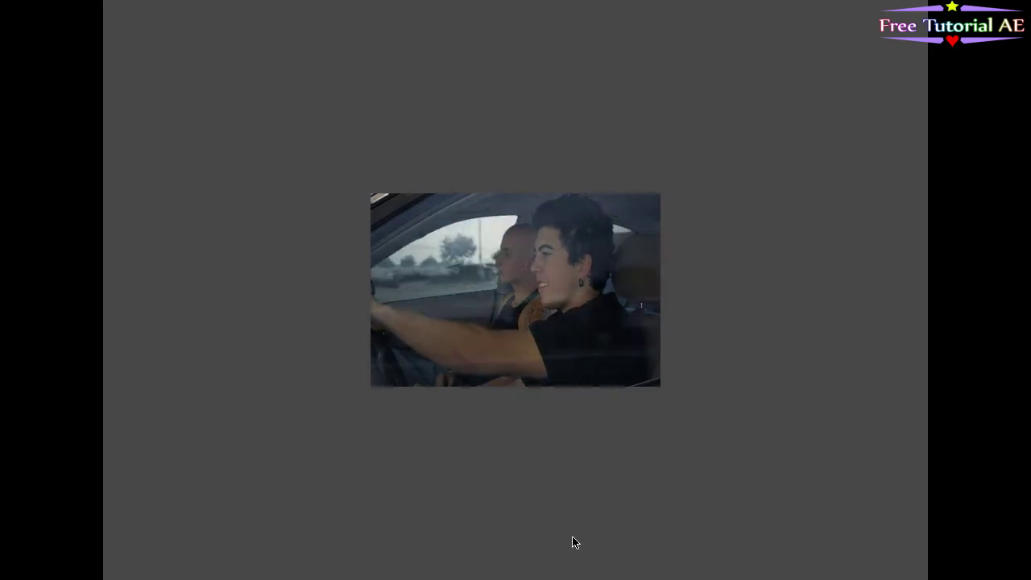
key("space")
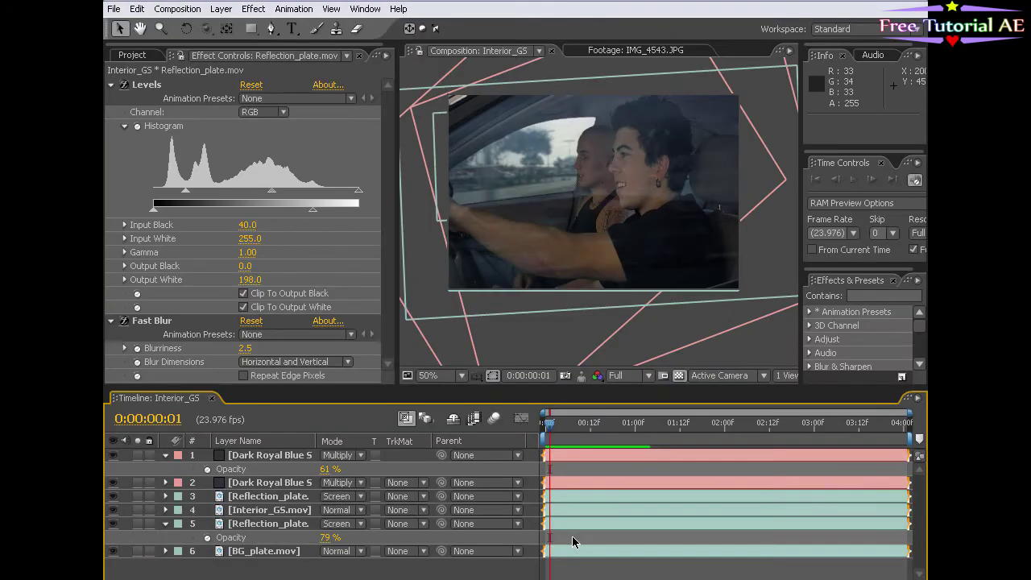
At frame 23, rotate the upper reflection plate above Interior_GS.mov to about -6.3 degrees
left_click(270, 497)
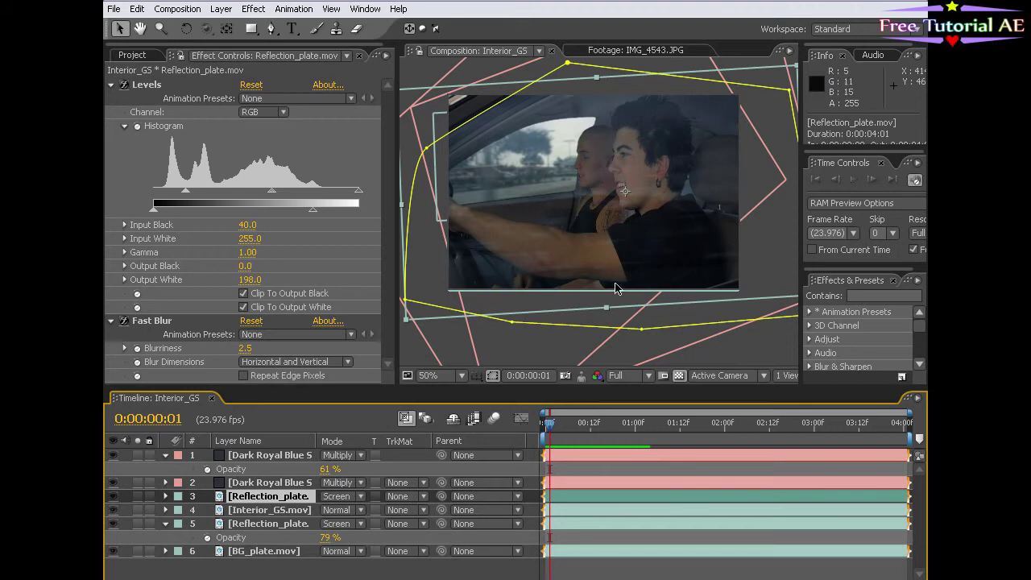
left_click_drag(616, 425, 630, 422)
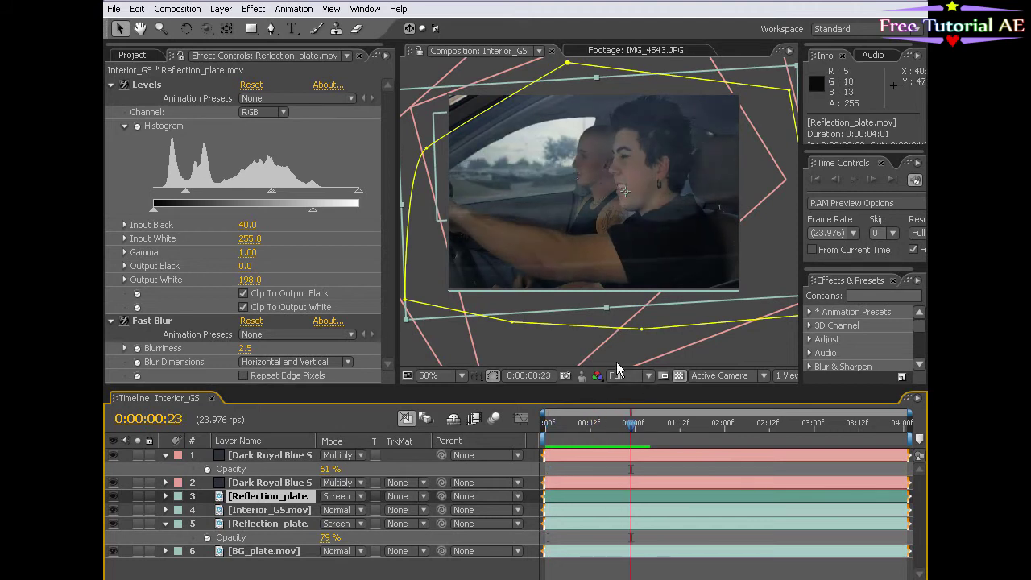
left_click_drag(599, 292, 583, 238)
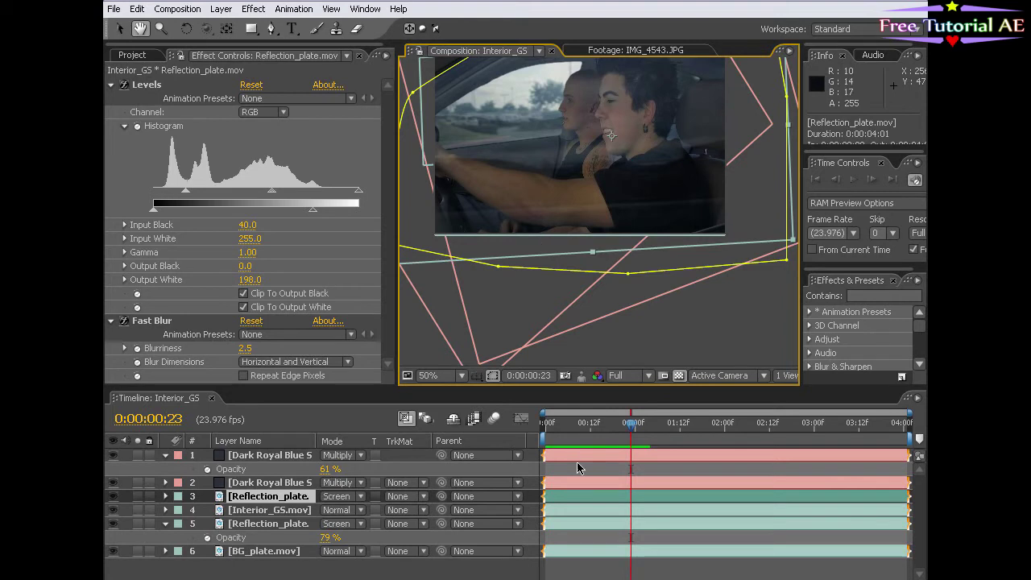
key("v")
key("w")
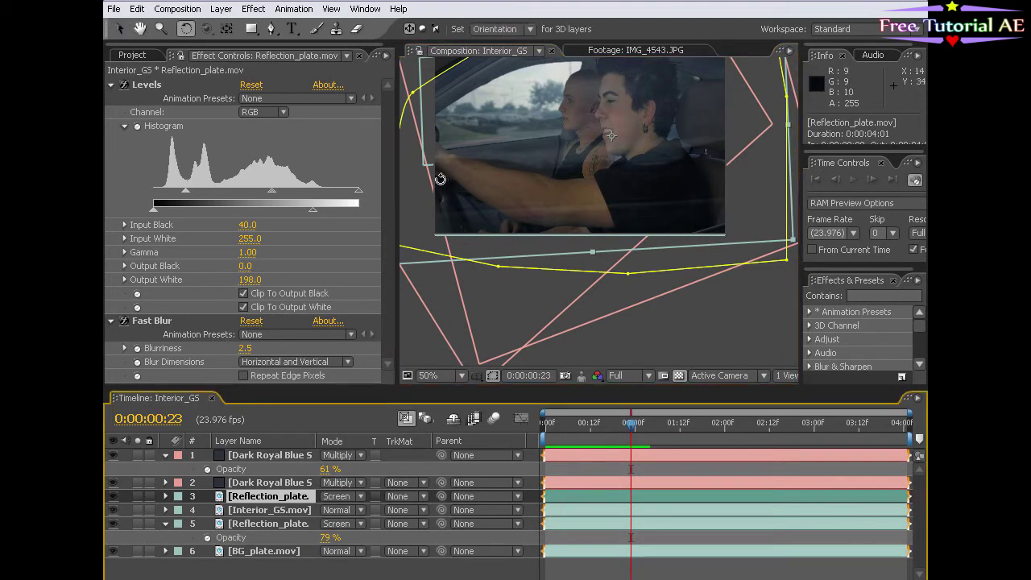
left_click_drag(472, 185, 473, 194)
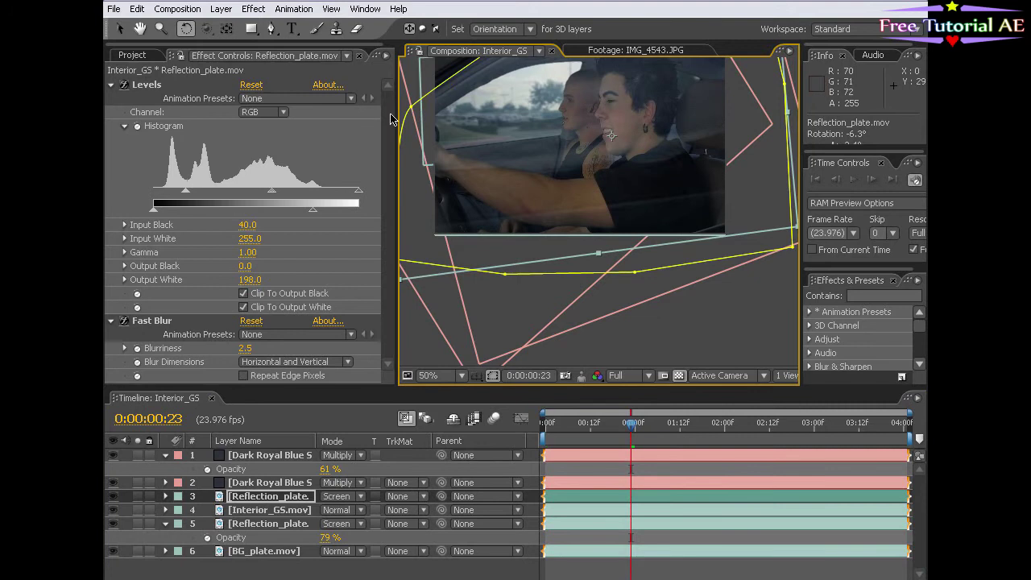
Apply Corner Pin to the upper reflection plate and pull its upper left corner to about -36.4, -83.6 and lower left to about -6.2, 535.8
left_click(245, 12)
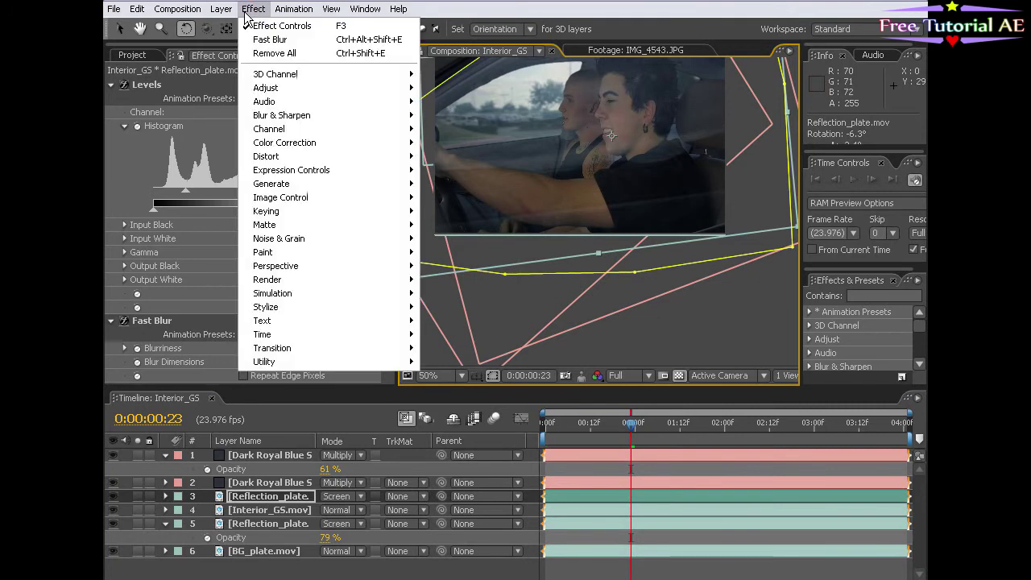
left_click(330, 158)
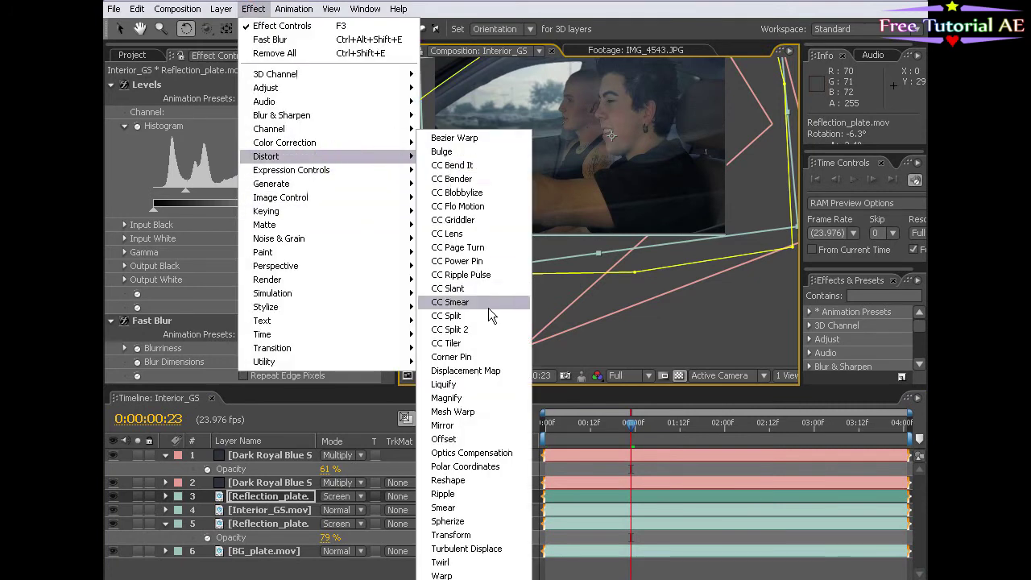
left_click(472, 357)
scroll(515, 264, "down", 2)
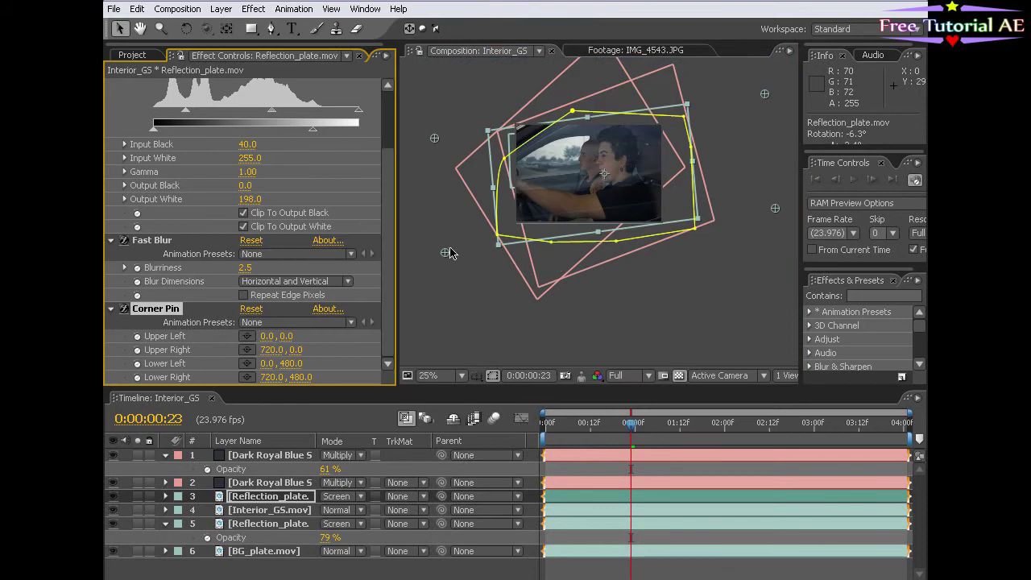
left_click_drag(445, 251, 444, 259)
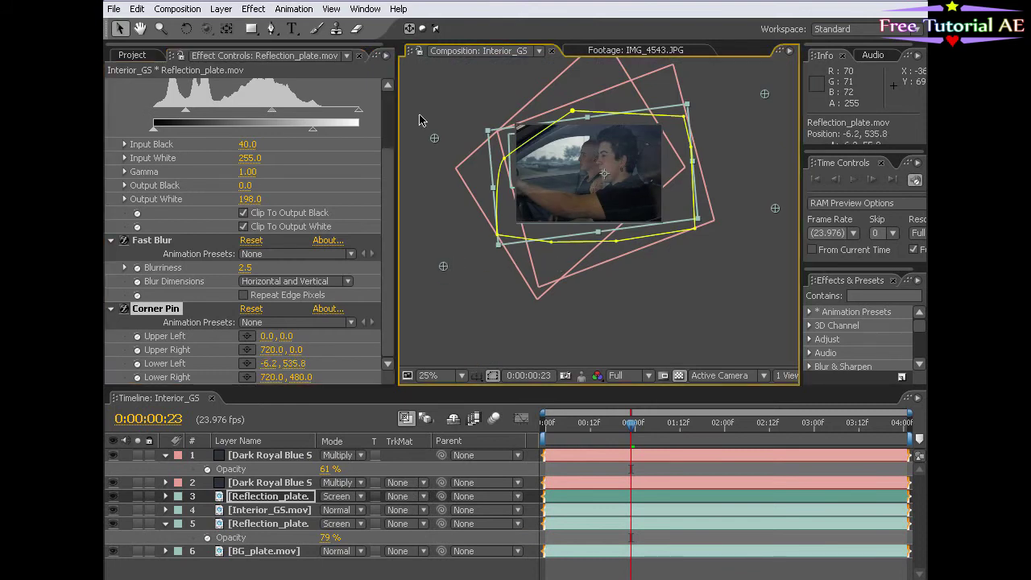
left_click_drag(433, 141, 414, 123)
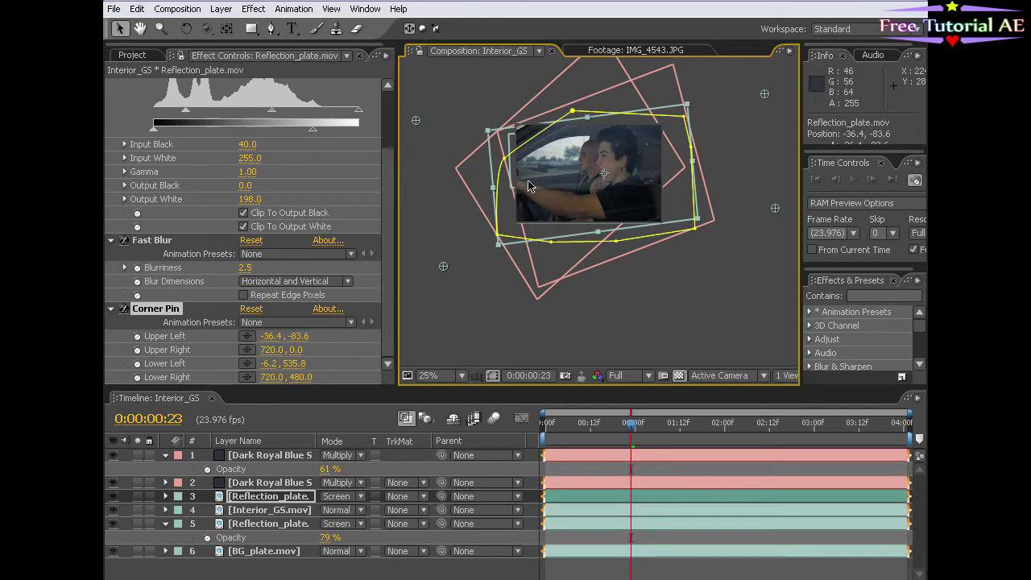
Refine the reflection's corner pins: lower left about 2.2, 652.8, lower right about 721.6, 446.6, and upper left about -44, -109.2
left_click_drag(443, 266, 448, 290)
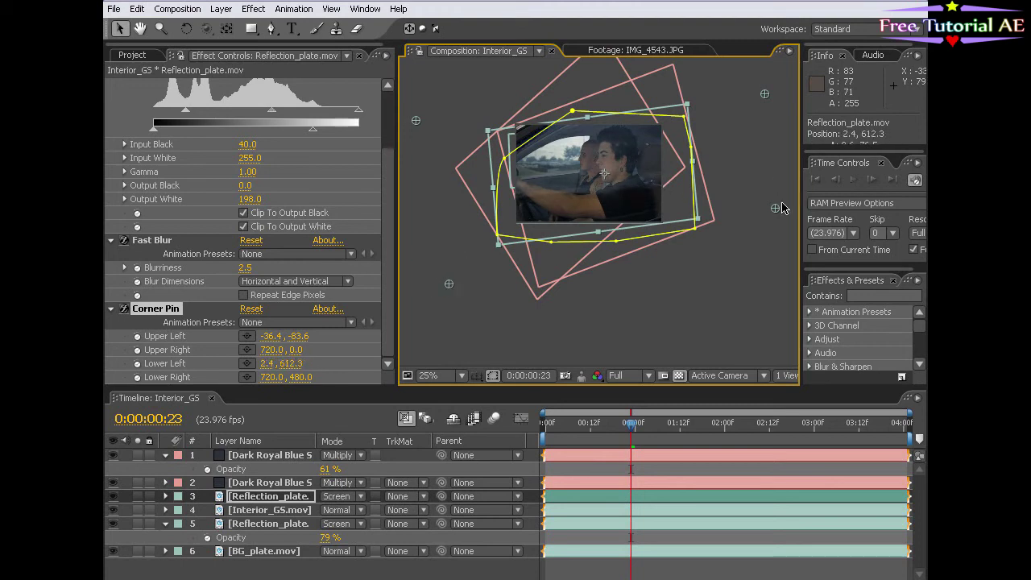
left_click_drag(778, 208, 779, 203)
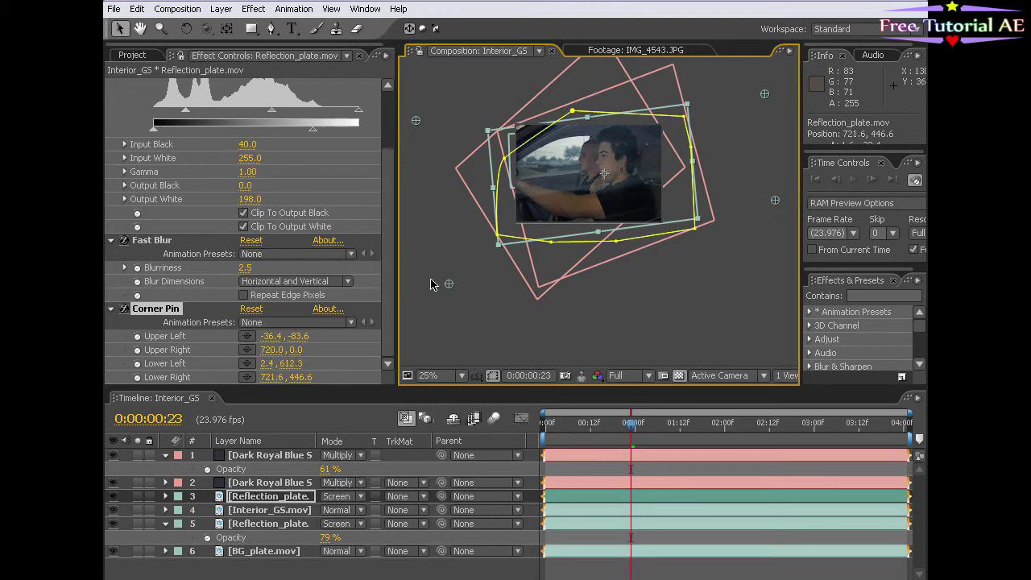
left_click_drag(449, 288, 450, 297)
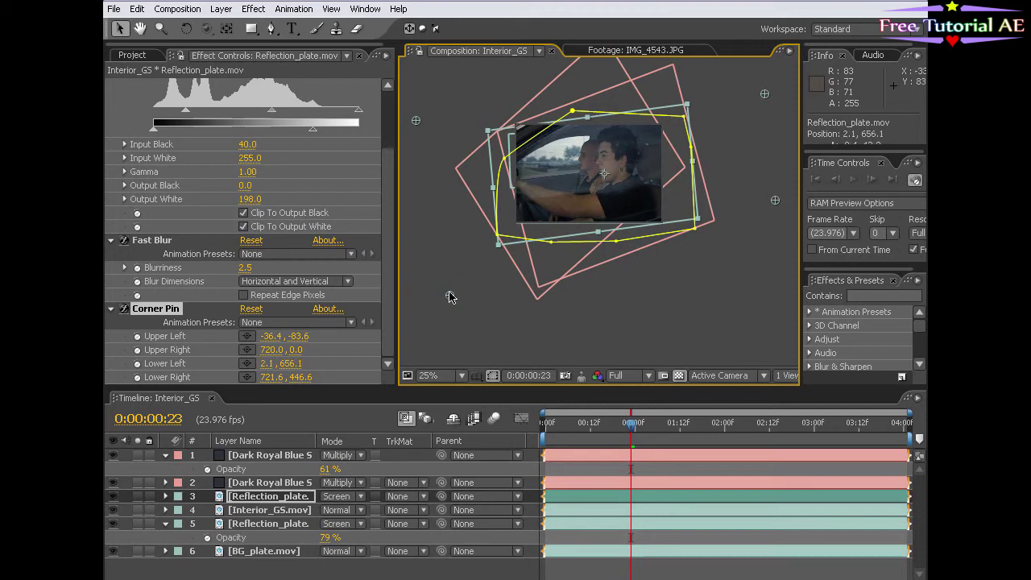
left_click_drag(415, 118, 415, 113)
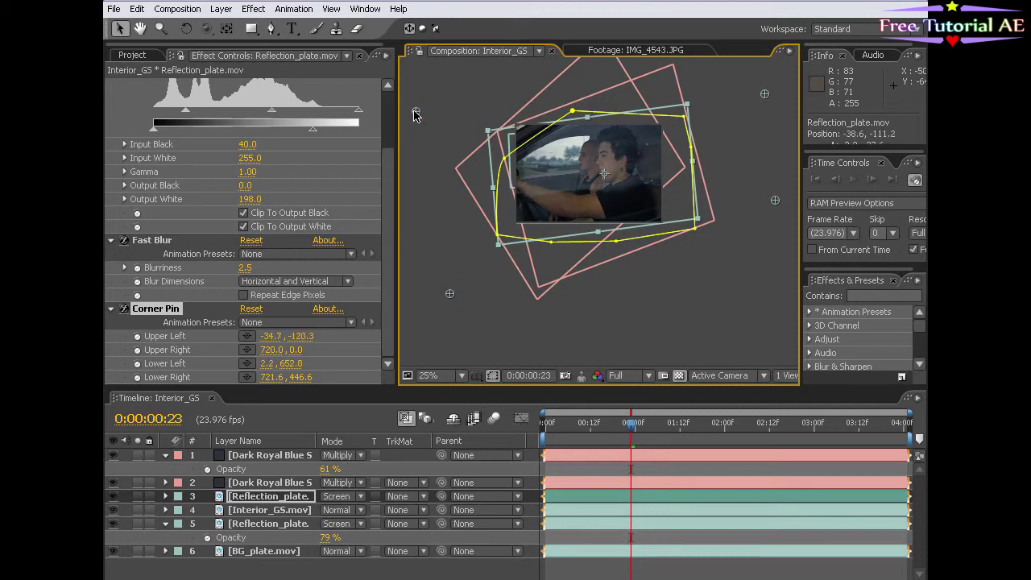
left_click(650, 309)
scroll(593, 215, "up", 1)
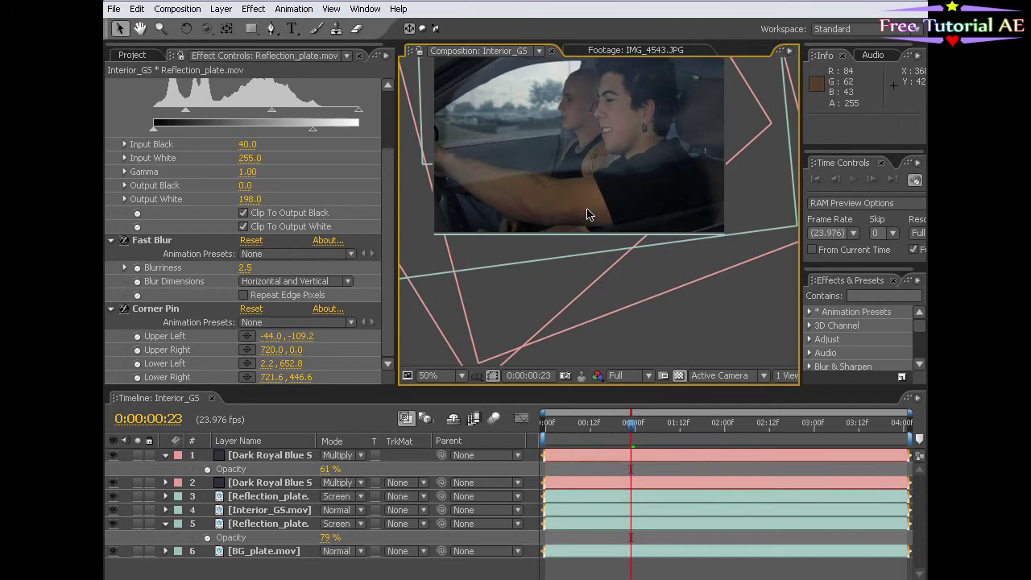
At 0:00:01:10, pull the left mask point of the reflection plate above Interior_GS.mov slightly outward and deselect the layer
left_click_drag(487, 118, 523, 218)
left_click_drag(631, 423, 672, 435)
left_click(249, 456)
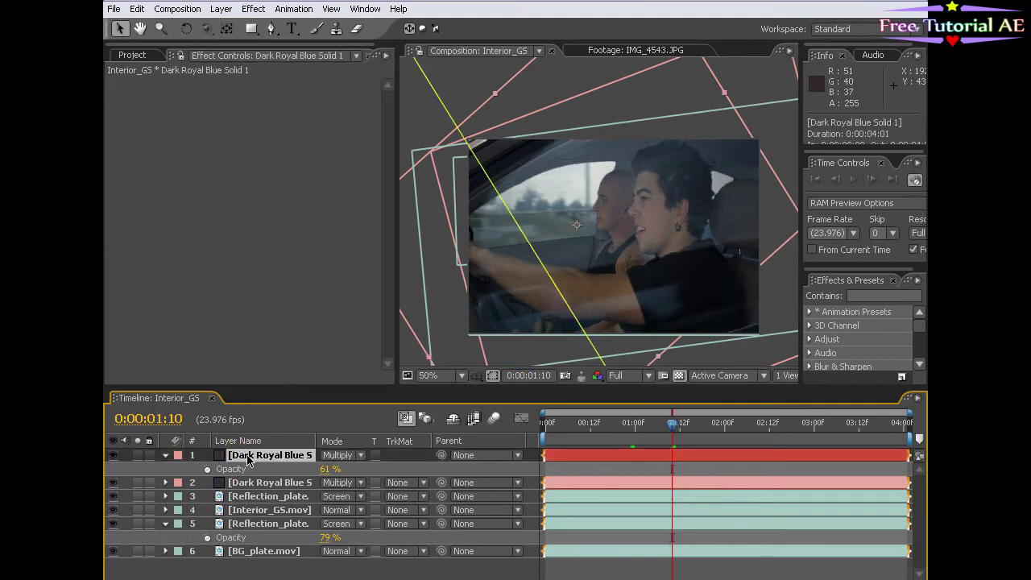
left_click(244, 497)
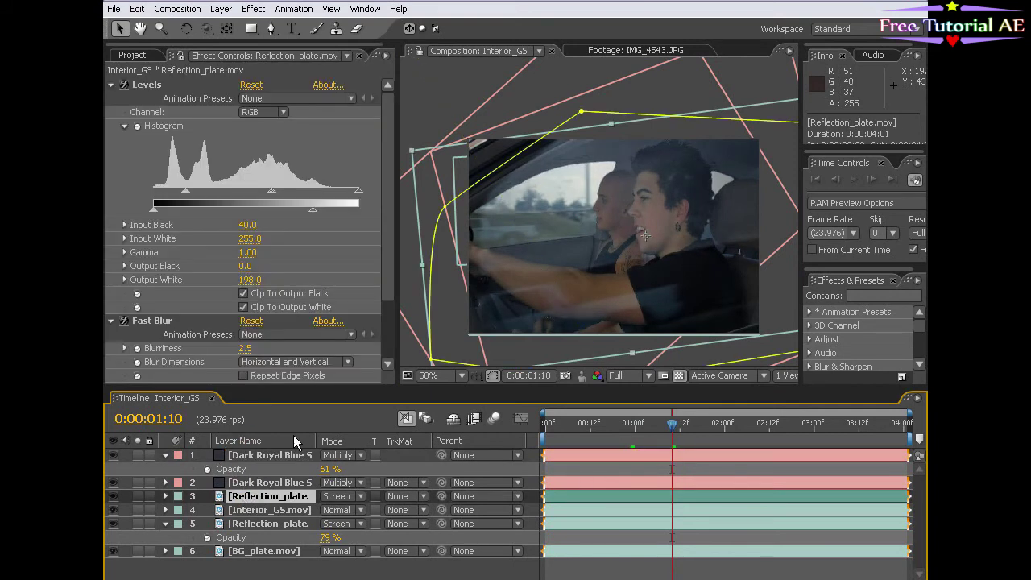
left_click_drag(448, 208, 417, 214)
key("comma")
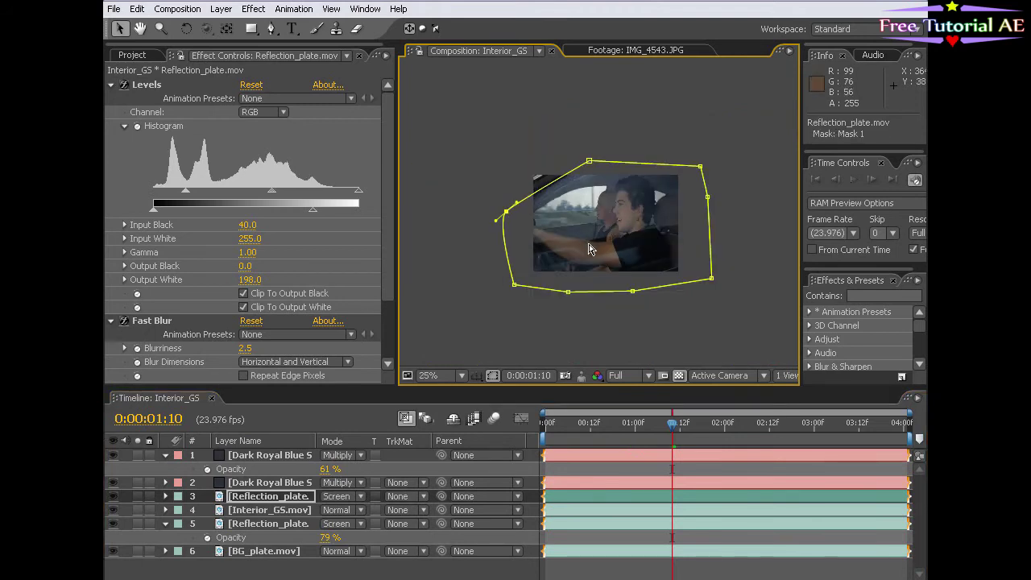
left_click(694, 297)
left_click(635, 280)
key("period")
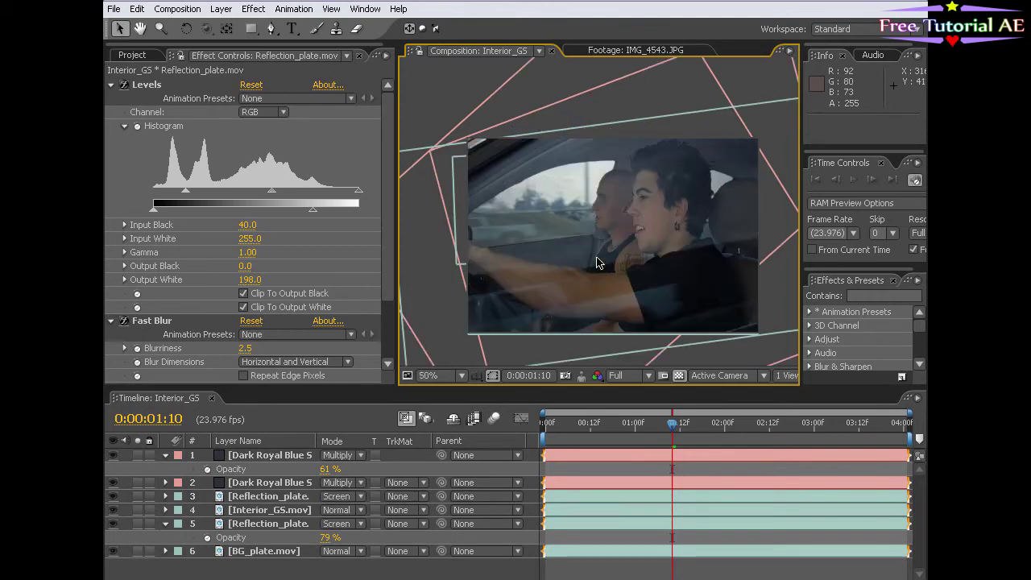
Pull the lower and lower right mask points of the upper reflection plate slightly inward, and deselect the layer
left_click_drag(688, 291, 649, 256)
left_click(593, 498)
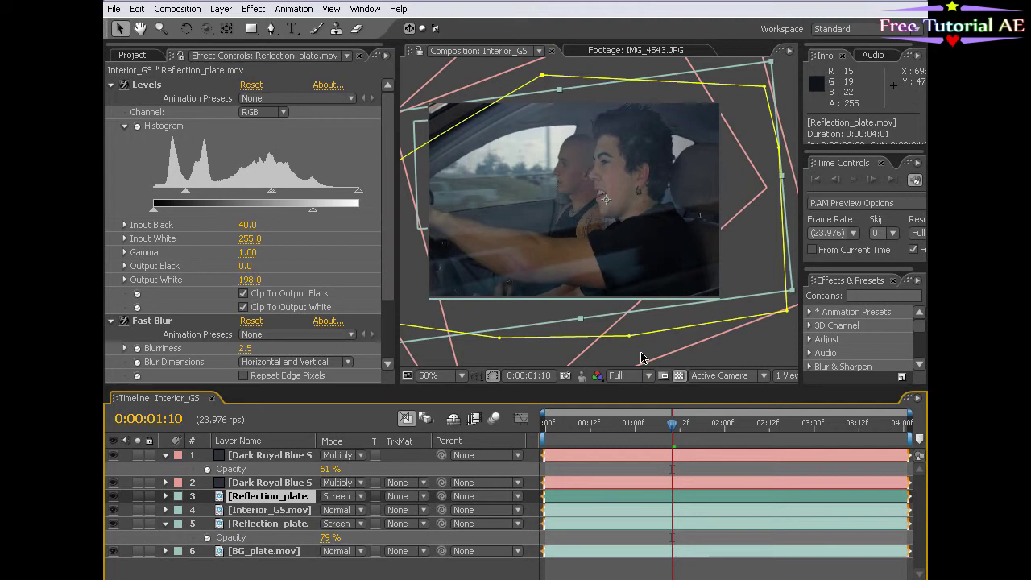
left_click_drag(633, 337, 622, 322)
left_click_drag(784, 298, 769, 274)
left_click(685, 496)
left_click(652, 463)
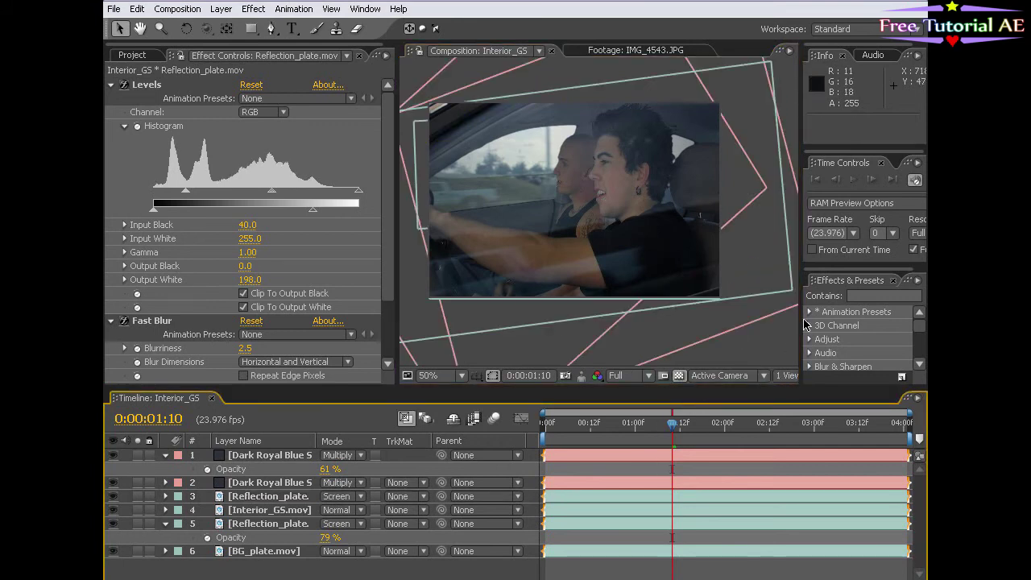
Widen the composition viewer, turn on pixel aspect ratio correction and play a RAM preview of the car composite
left_click_drag(394, 280, 285, 279)
left_click(718, 376)
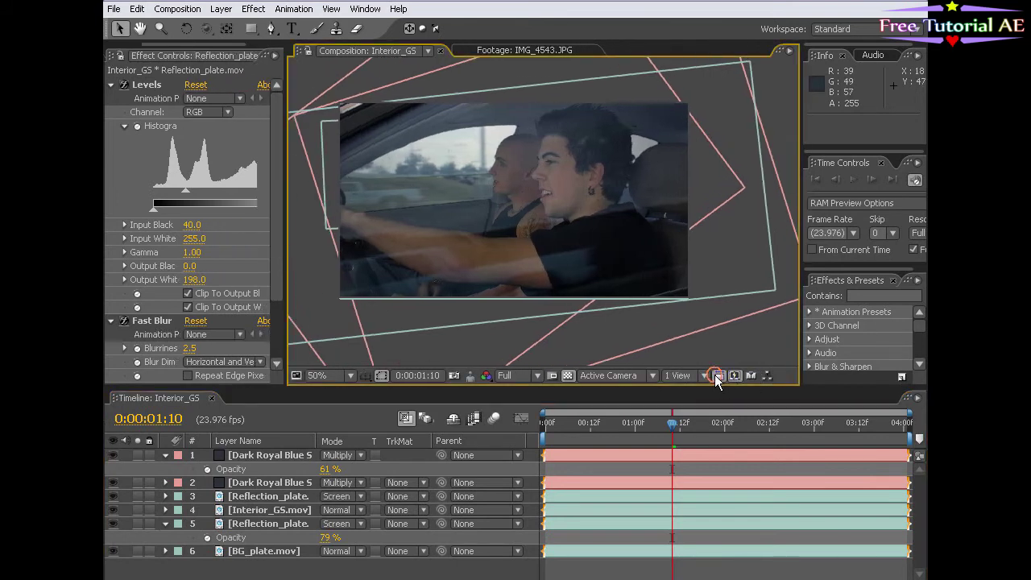
key("grave")
scroll(454, 214, "up", 2)
left_click_drag(446, 234, 609, 363)
key("KP_0")
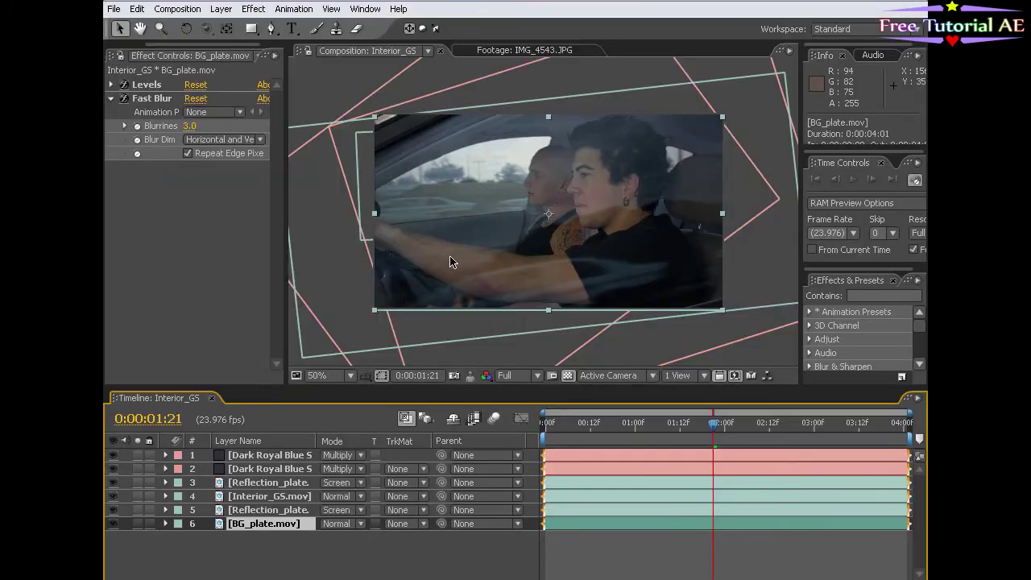
Inspect the car window closely at 0:00:01:03 and add a new adjustment layer above all layers
left_click(608, 423)
left_click_drag(608, 424, 646, 423)
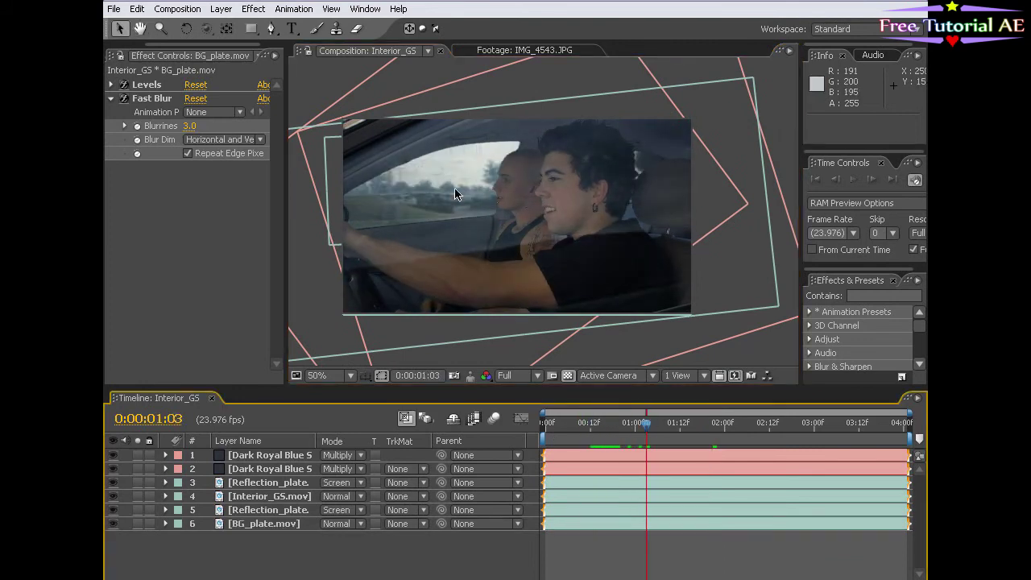
scroll(475, 173, "up", 2)
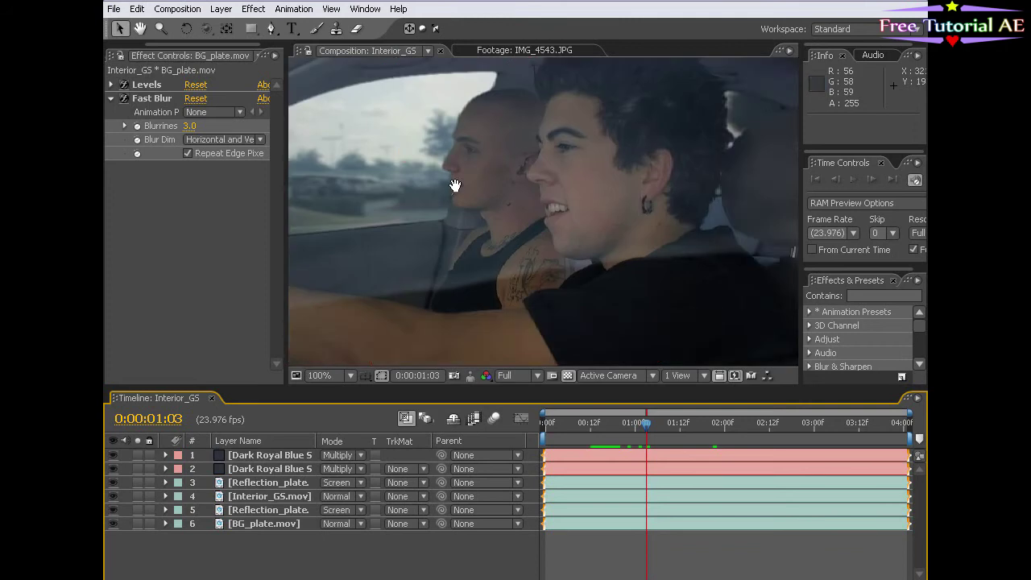
left_click(595, 489)
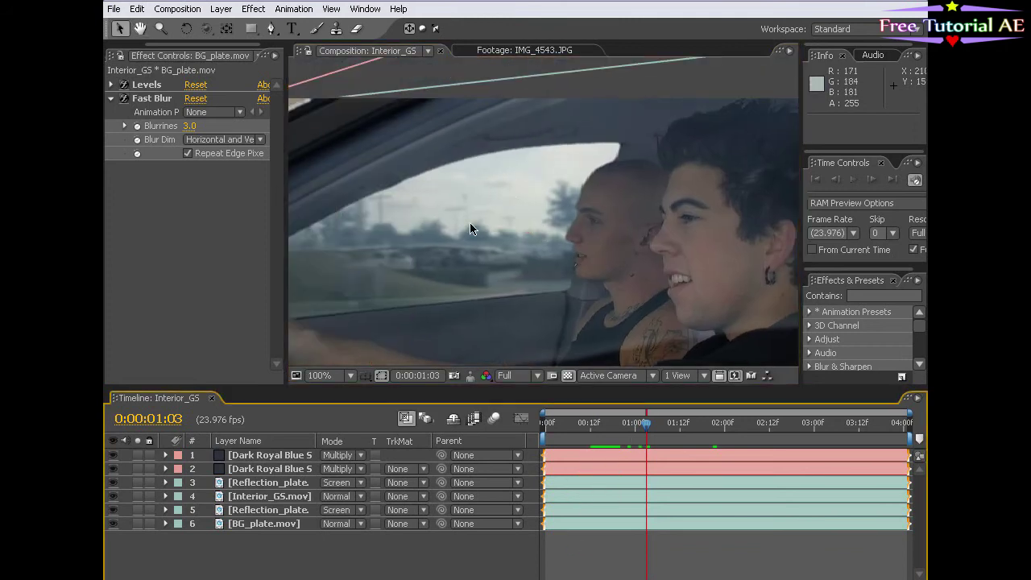
scroll(484, 224, "down", 2)
left_click(232, 10)
mouse_move(234, 26)
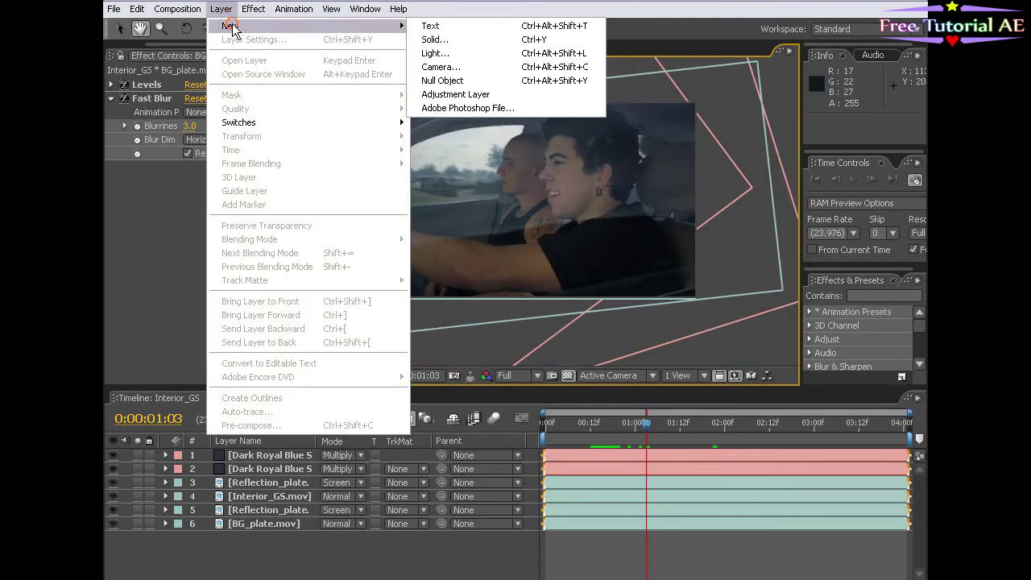
left_click(452, 95)
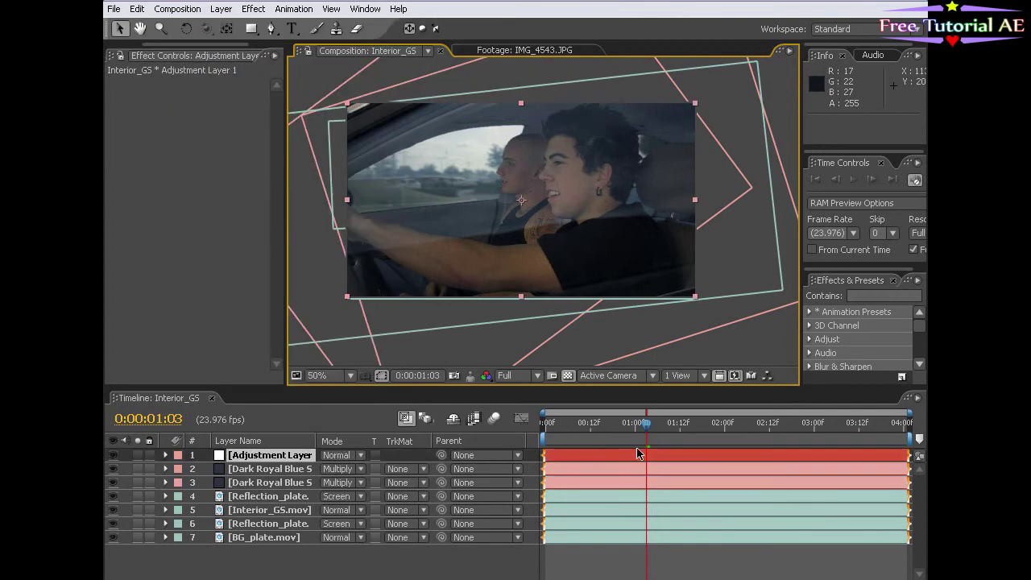
Apply the Glow effect to the adjustment layer and set its threshold to 56.5%
left_click(253, 8)
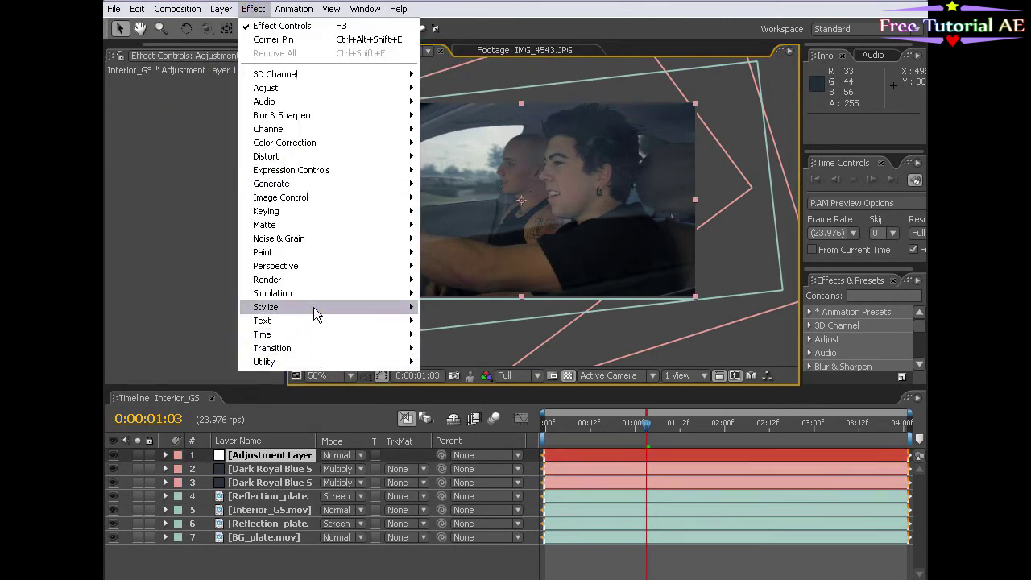
mouse_move(313, 307)
left_click(457, 417)
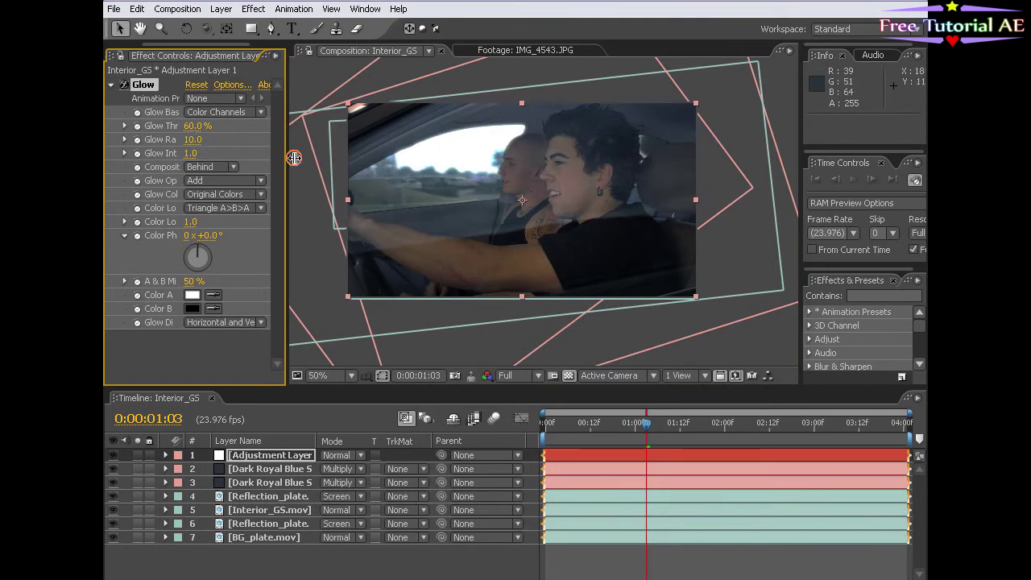
left_click_drag(287, 157, 364, 157)
mouse_move(232, 127)
left_mouse_down()
mouse_move(220, 126)
mouse_move(282, 126)
mouse_move(169, 125)
mouse_move(223, 119)
left_mouse_up()
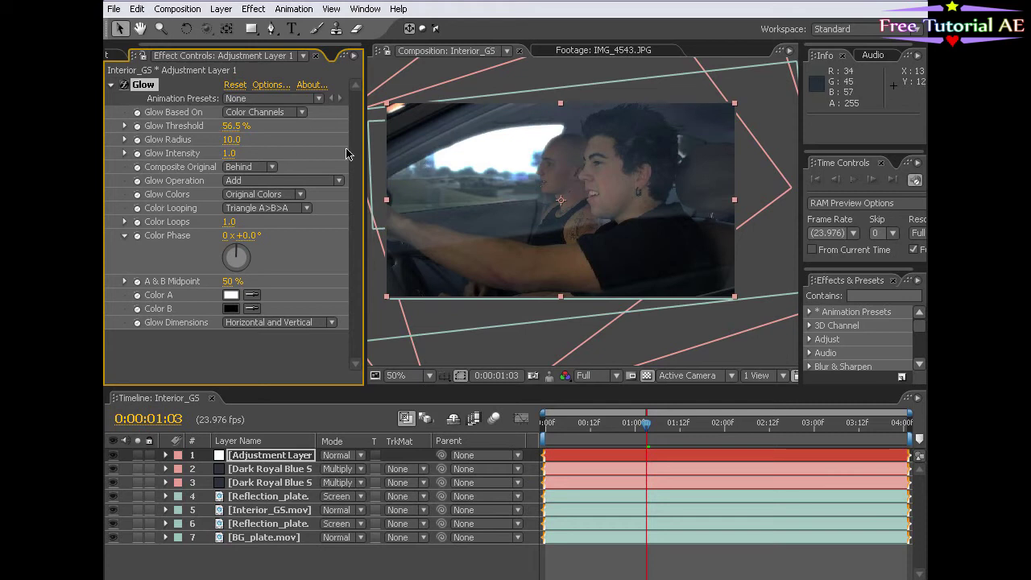
Set the Glow radius to 70 and intensity to 0.4, and play a RAM preview of the result
left_click_drag(239, 140, 173, 153)
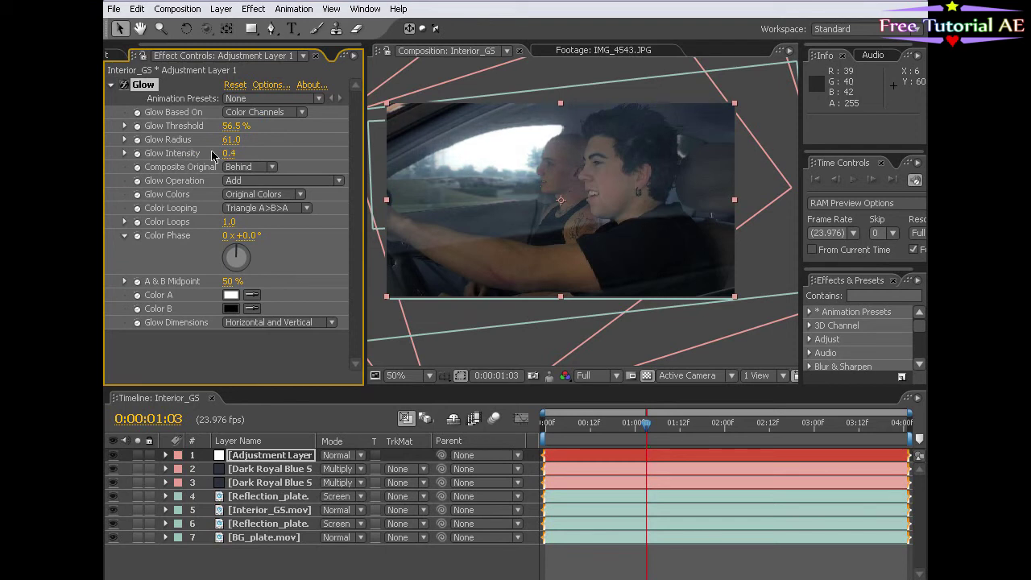
mouse_move(232, 139)
left_mouse_down()
mouse_move(253, 140)
mouse_move(210, 155)
mouse_move(228, 153)
left_mouse_up()
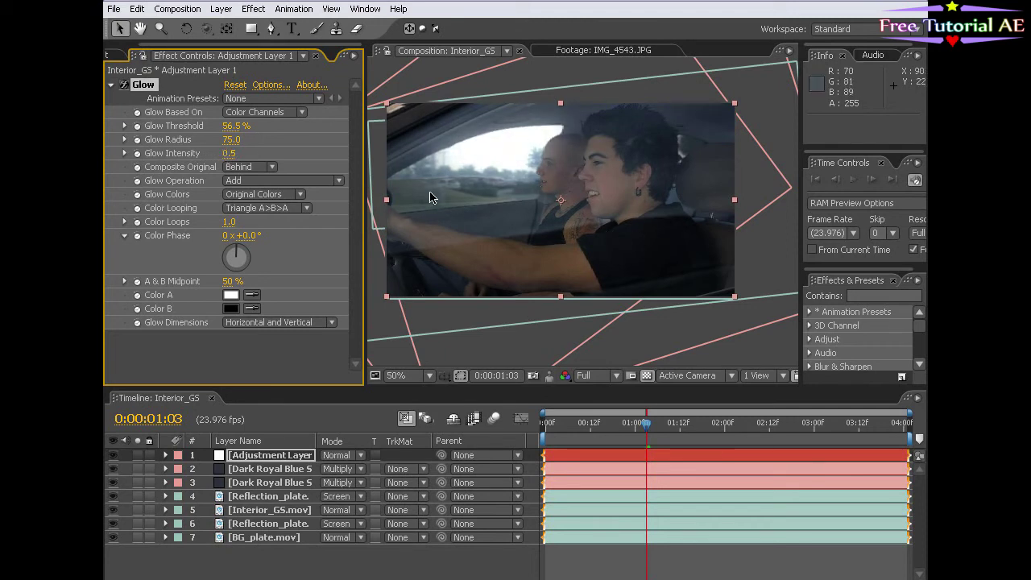
mouse_move(231, 139)
left_mouse_down()
mouse_move(201, 139)
mouse_move(233, 139)
mouse_move(216, 153)
left_mouse_up()
key("KP_0")
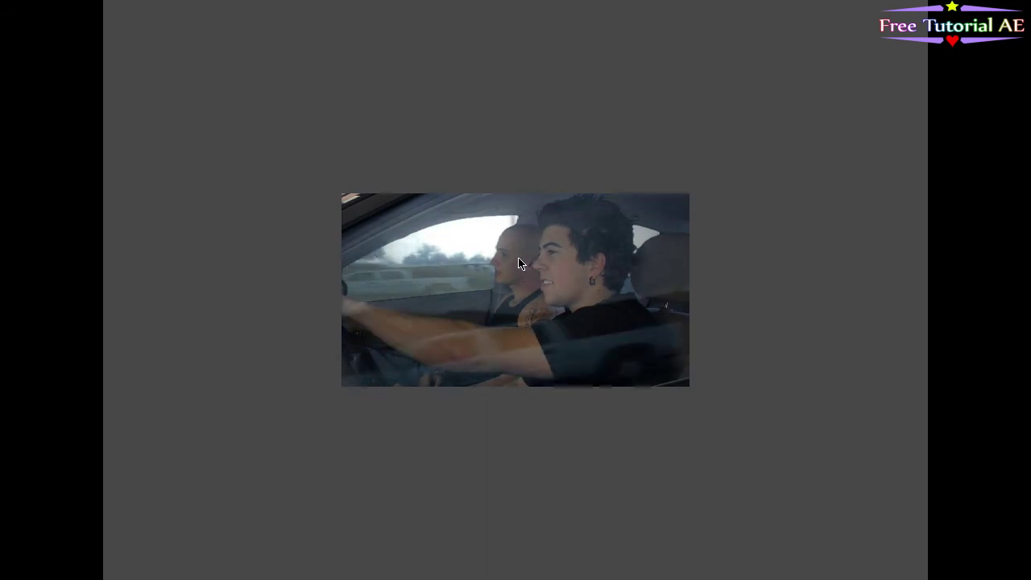
key("space")
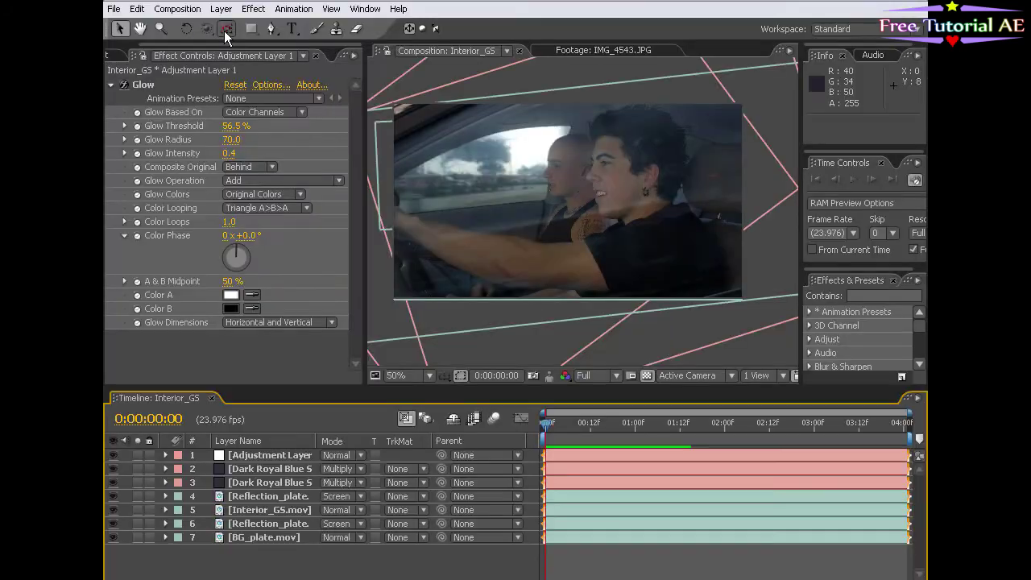
Add a second adjustment layer above the glow adjustment layer
left_click(221, 9)
mouse_move(230, 26)
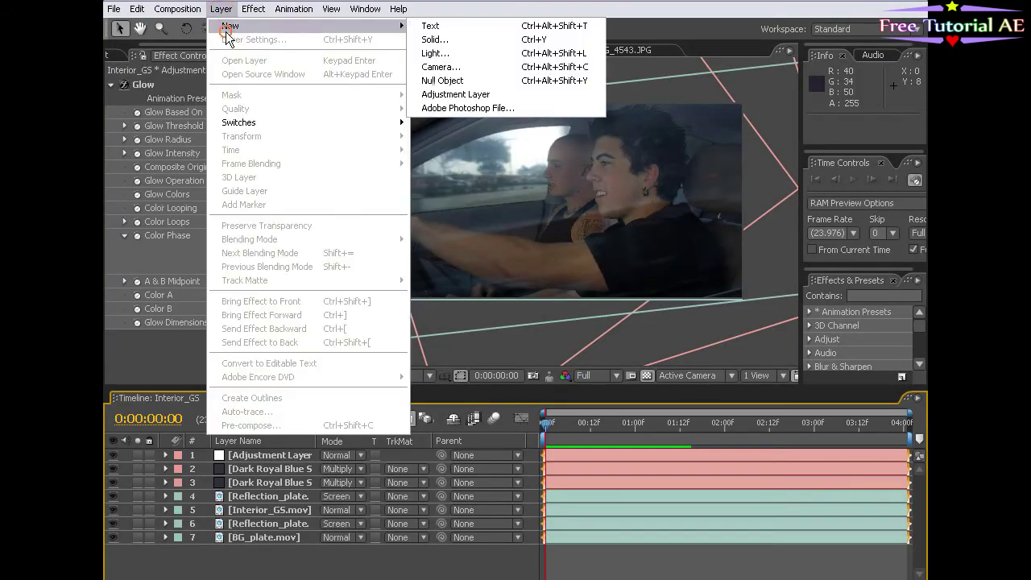
left_click(467, 94)
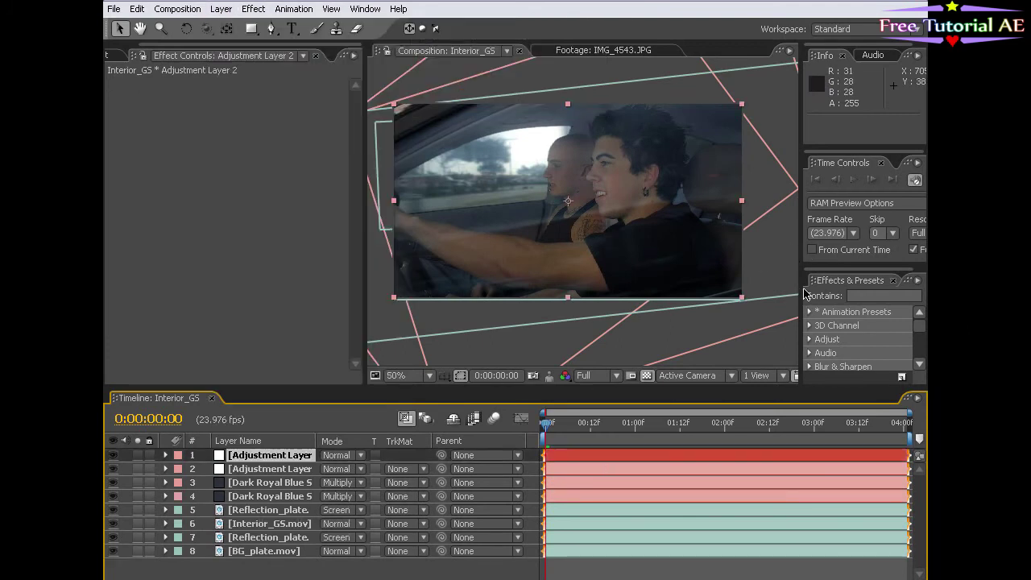
Apply the FMP_GreenEasy animation preset from the FILM MAGIC PRO Cinema_Styles folder to the second adjustment layer
left_click_drag(802, 285, 757, 292)
left_click(766, 306)
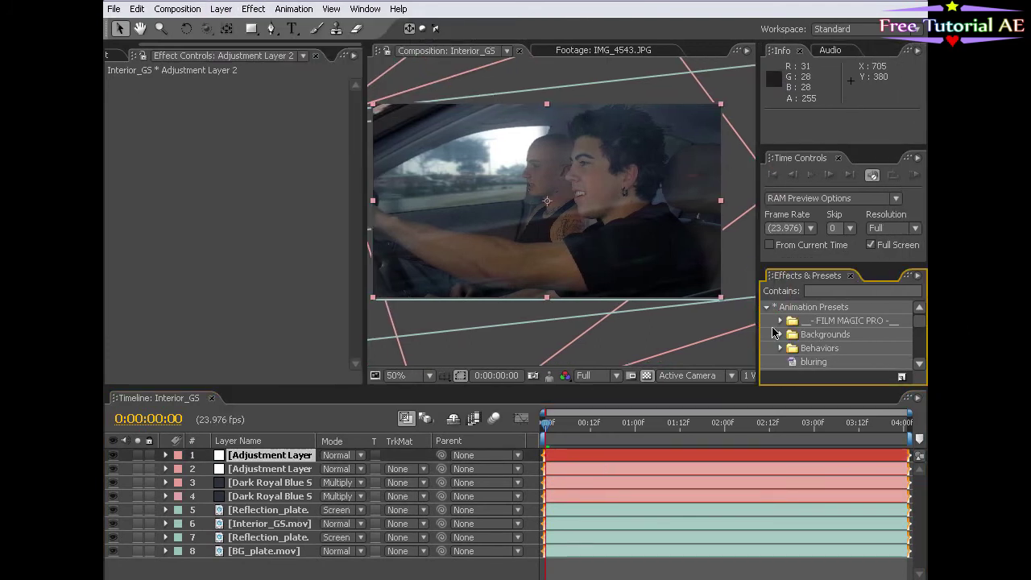
left_click_drag(787, 385, 785, 480)
left_click_drag(365, 178, 254, 184)
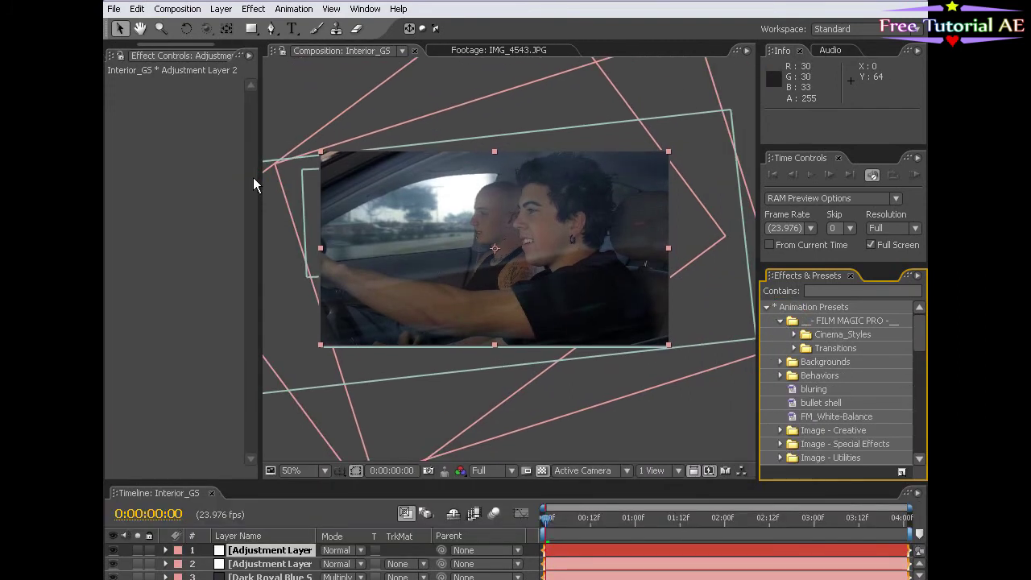
left_click(794, 335)
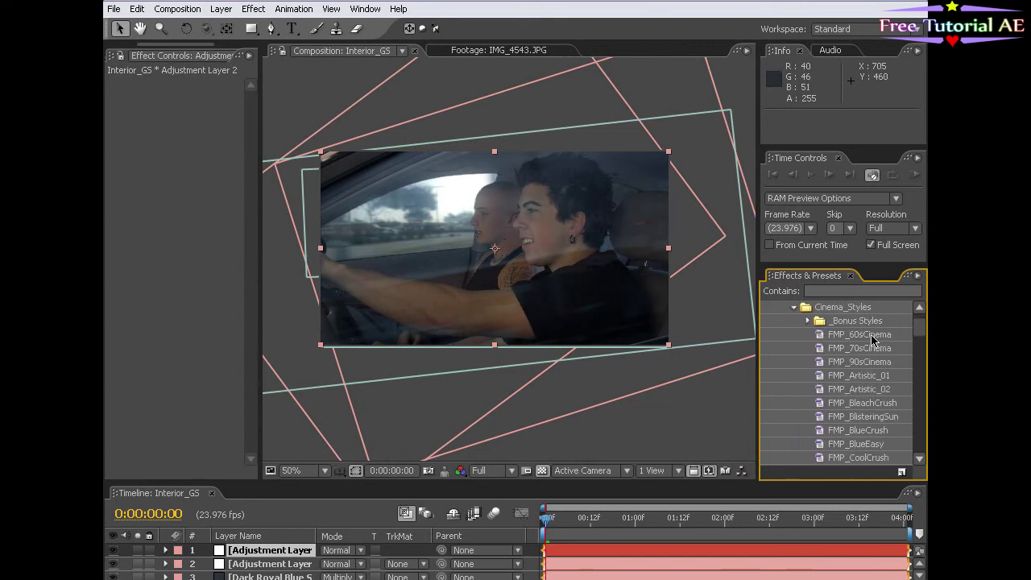
left_click_drag(923, 336, 923, 345)
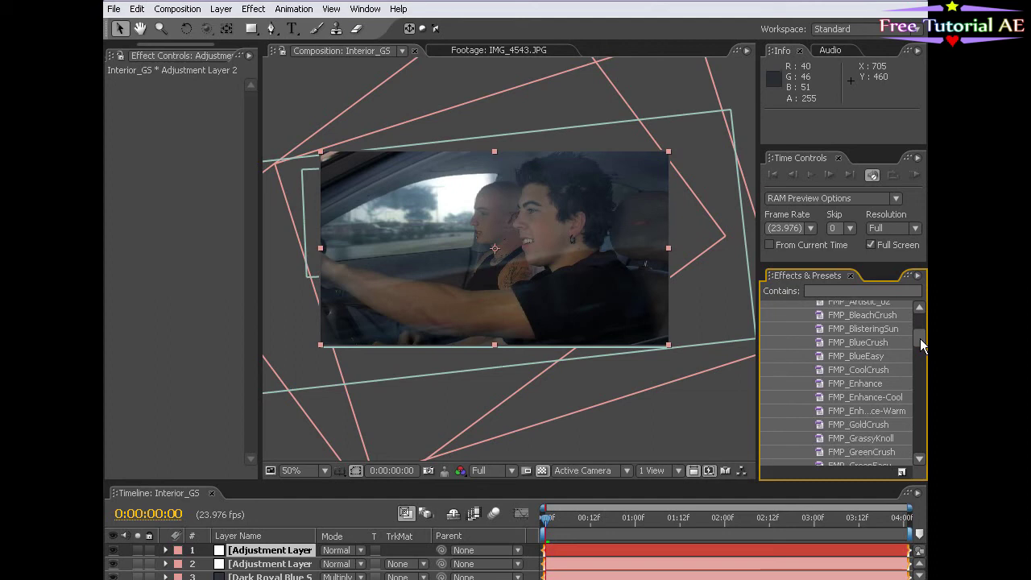
left_click(879, 414)
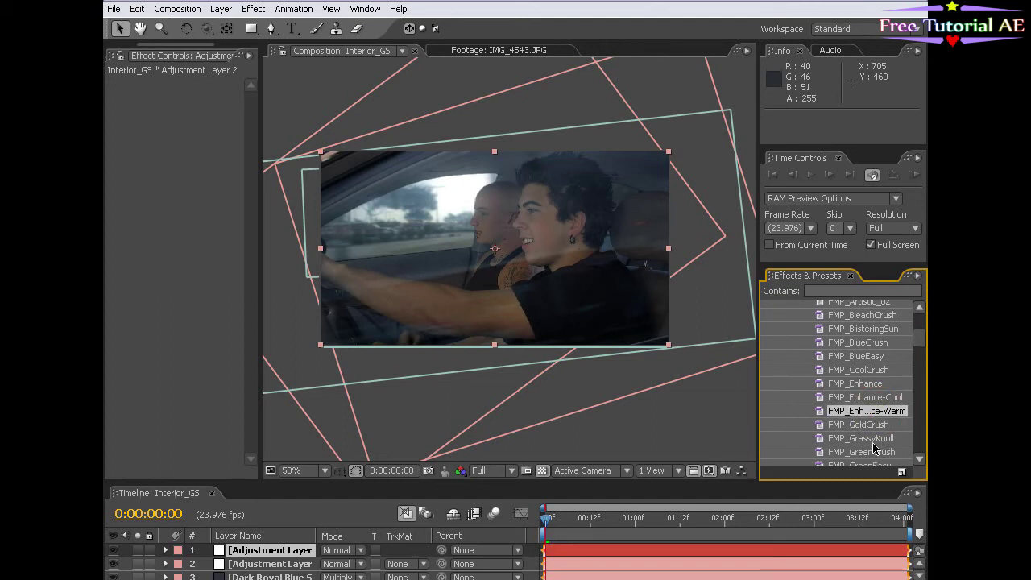
scroll(918, 351, "down", 2)
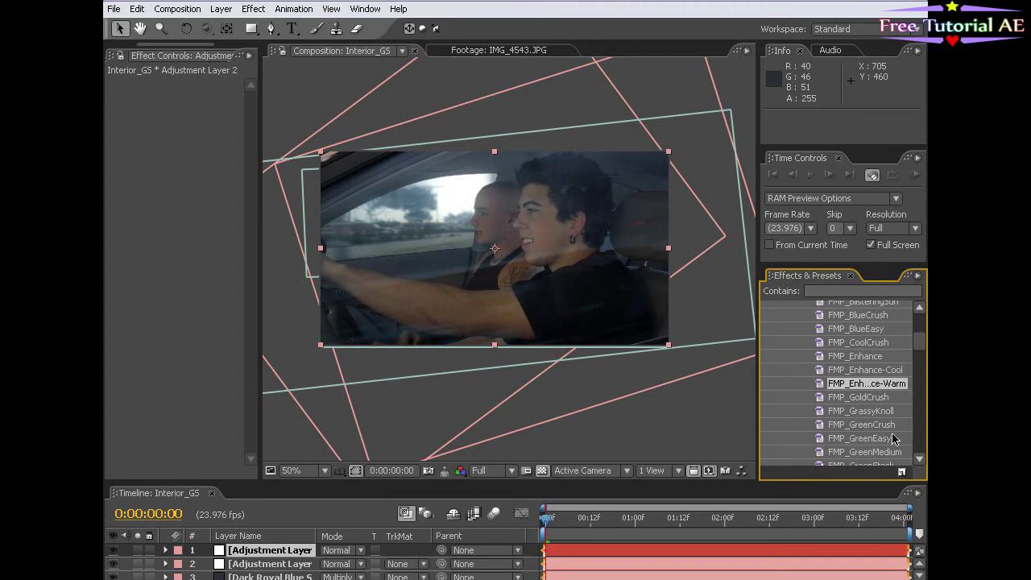
left_click(852, 439)
left_click_drag(868, 441, 594, 553)
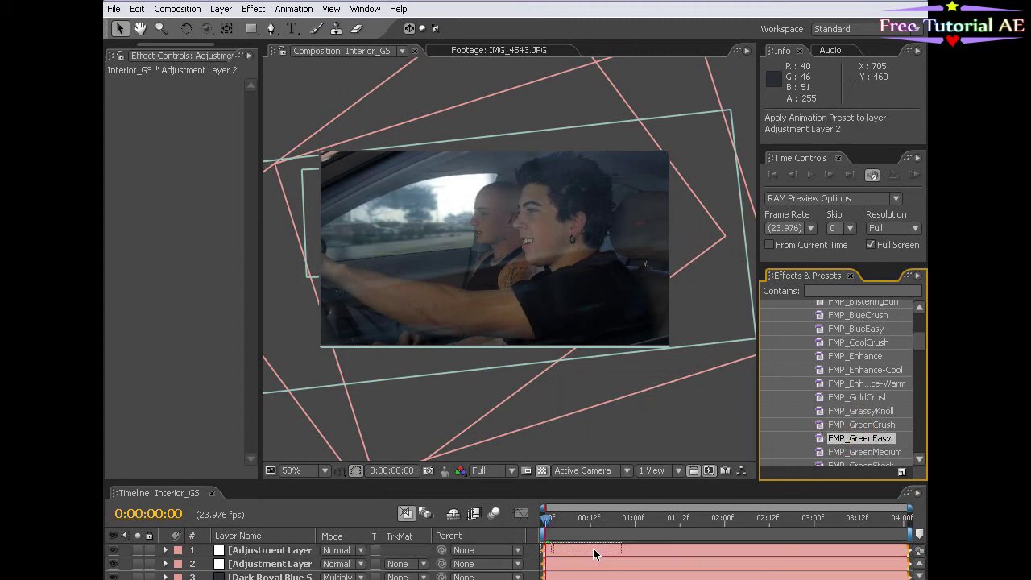
Set the input black of the End Luminance effect on the second adjustment layer to 30
left_click_drag(642, 228, 636, 229)
left_click_drag(261, 226, 362, 481)
left_click_drag(184, 360, 181, 360)
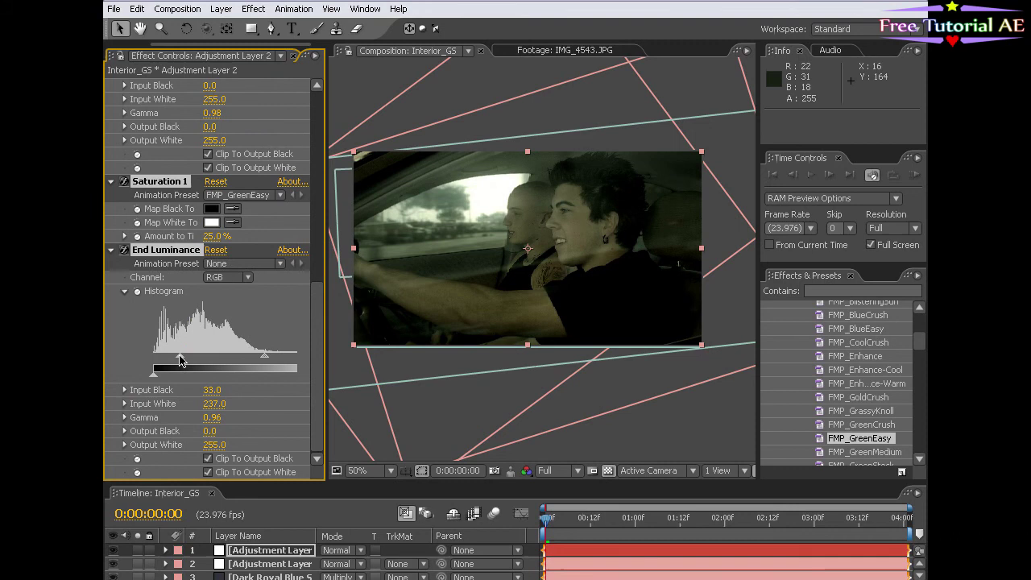
View the green-graded composite in a maximized viewer and play an enlarged RAM preview
key("grave")
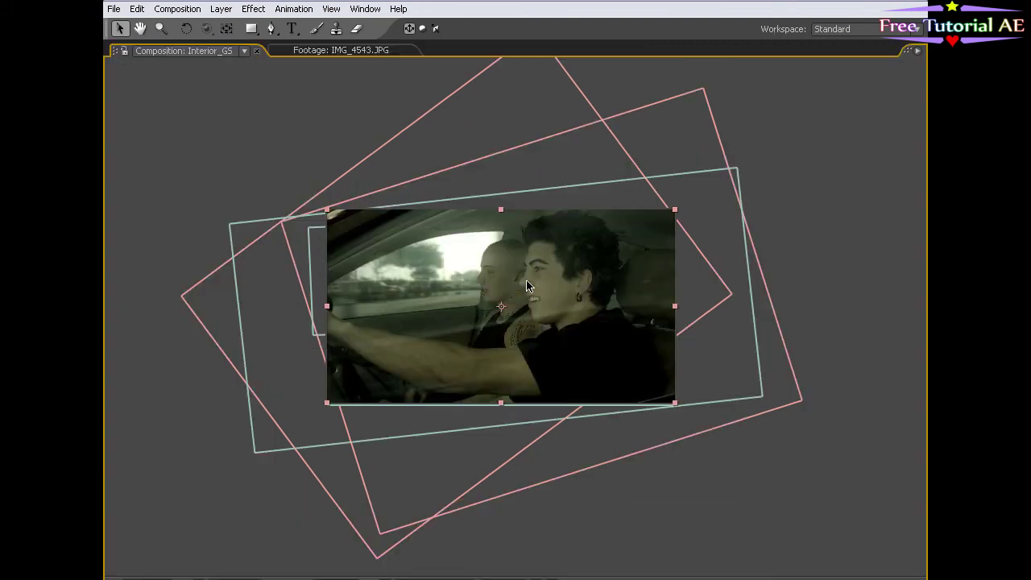
scroll(528, 286, "up", 4)
scroll(528, 286, "down", 3)
key("KP_0")
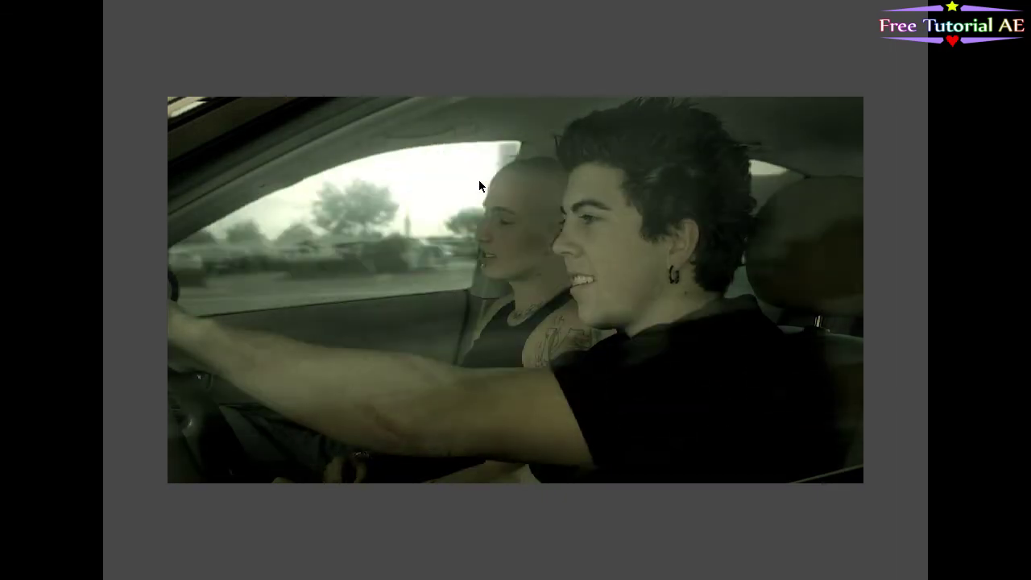
left_click(479, 187)
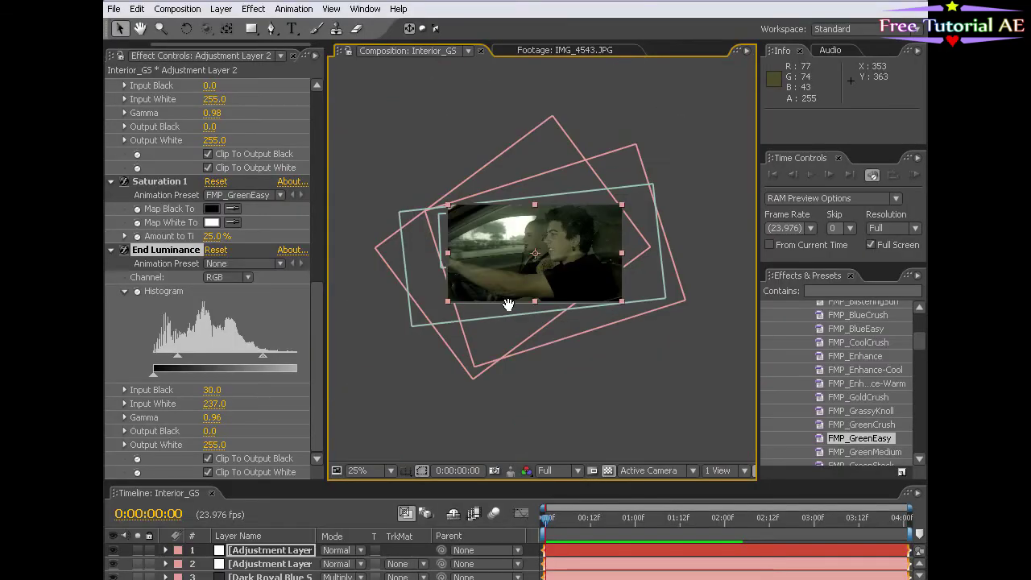
Enlarge the timeline to show the whole layer stack and check the effects of the reflection plate below Interior_GS.mov
left_click_drag(444, 486, 445, 345)
left_click(278, 493)
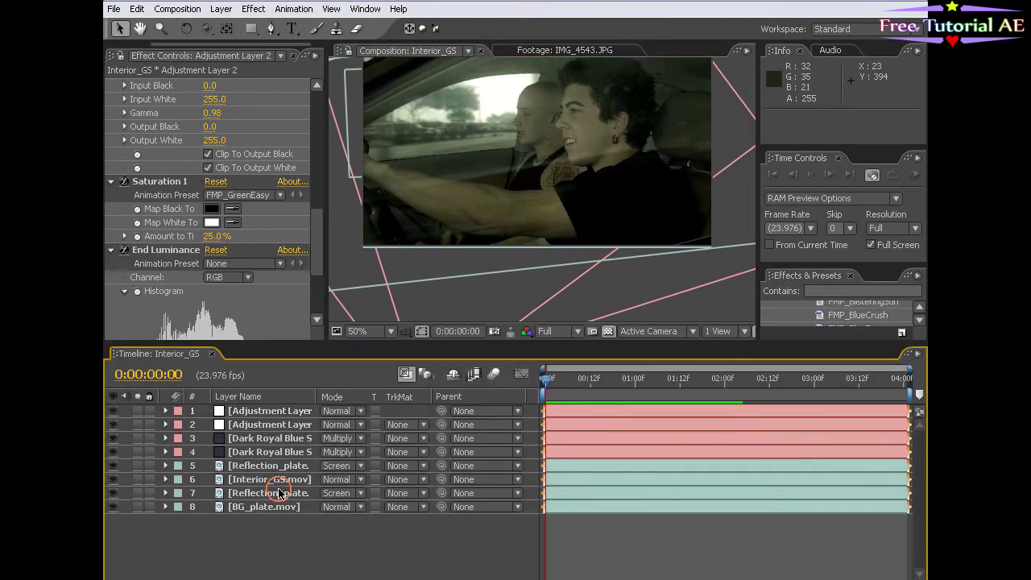
left_click(272, 522)
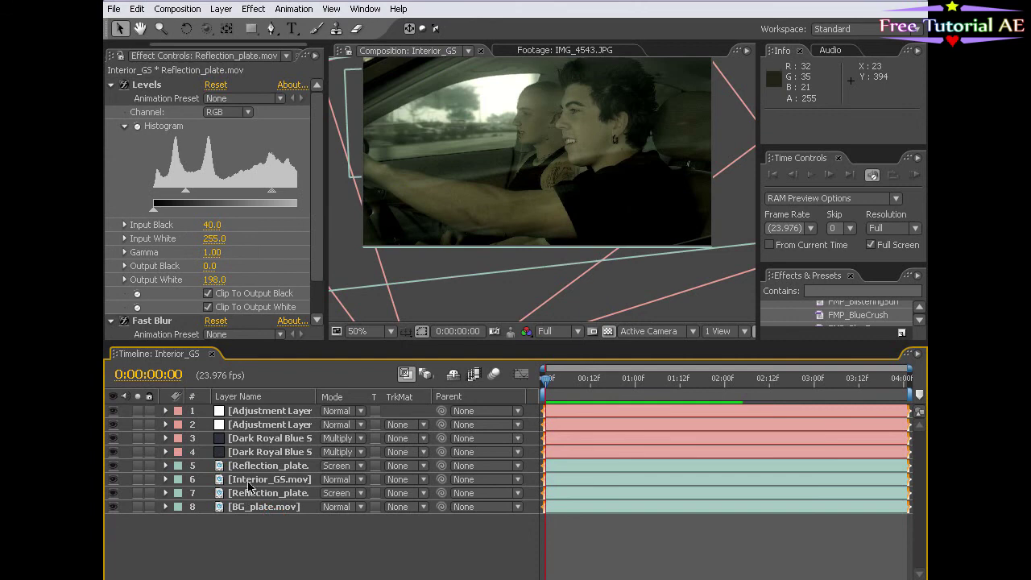
Duplicate the Interior_GS.mov layer and move the copy to the top of the layer stack
left_click(250, 482)
left_click(253, 523)
left_click(259, 483)
key("ctrl+d")
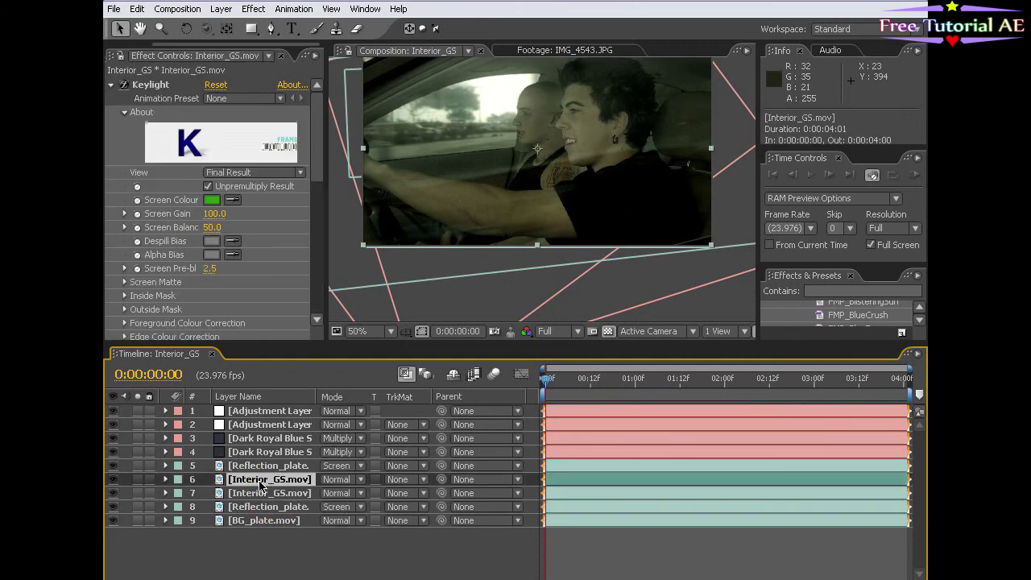
left_click_drag(250, 482, 252, 409)
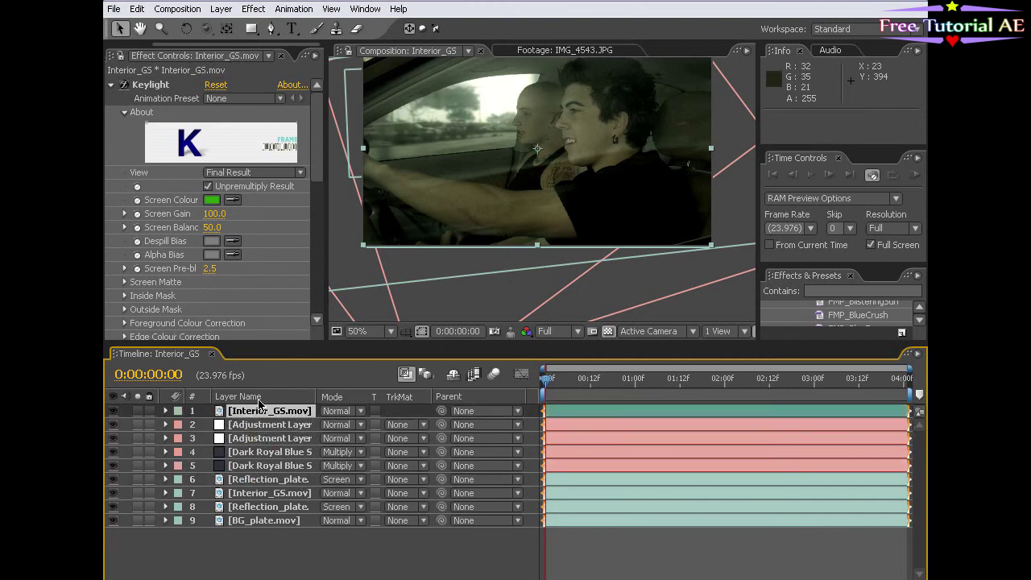
Disable all effects on the topmost Interior_GS.mov copy so it shows the raw green-screen footage in full view
key("F4")
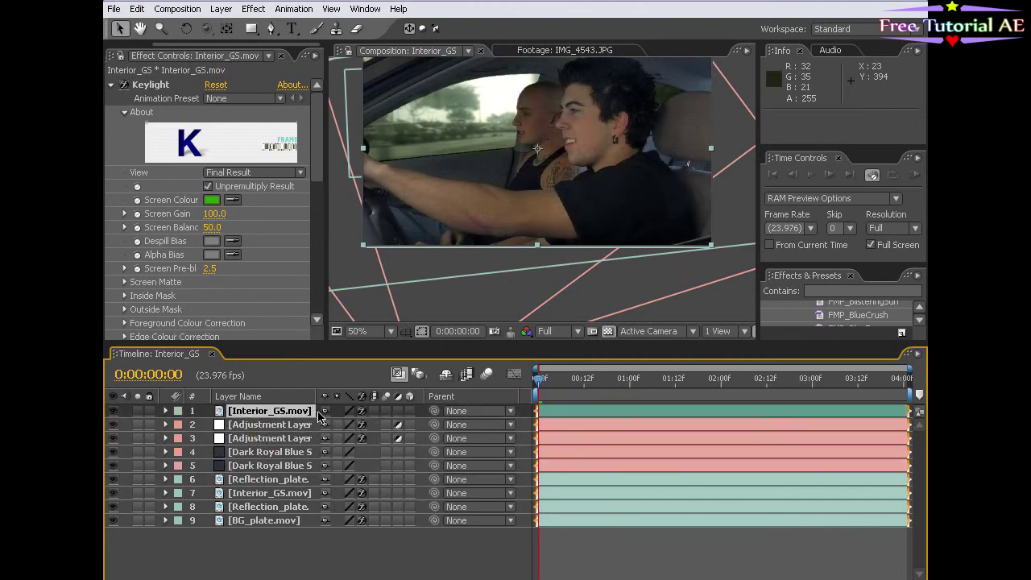
left_click(361, 412)
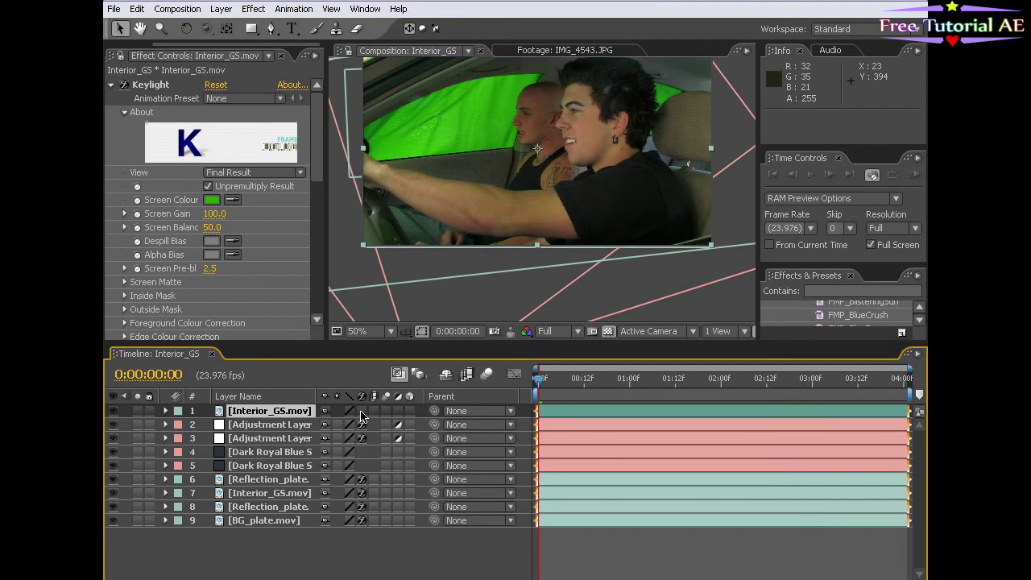
key("h")
left_click_drag(550, 176, 552, 228)
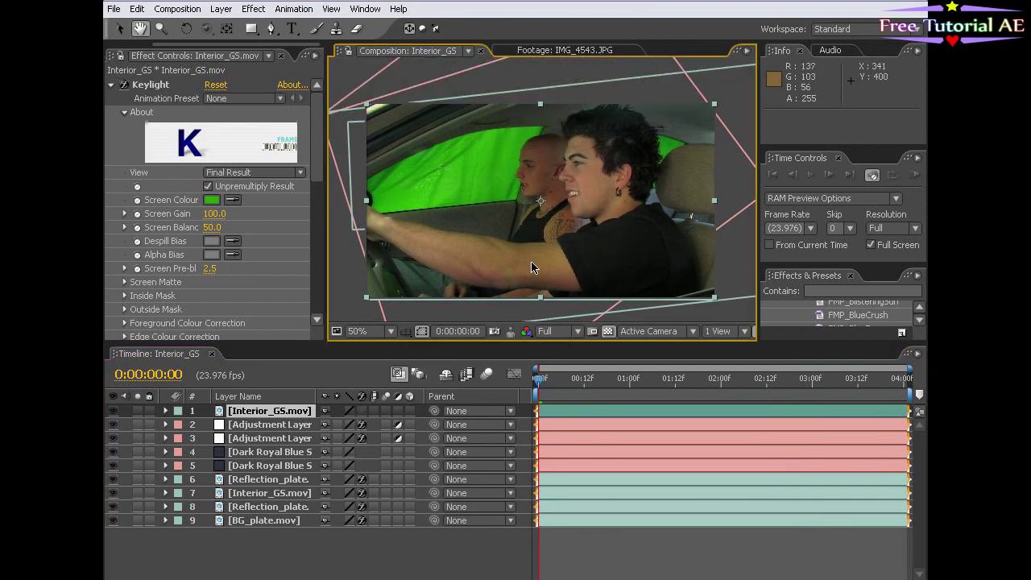
Compare the raw footage with the graded composite by toggling the top copy's visibility, including at 0:00:01:03, leaving it hidden
left_click(112, 411)
left_click(113, 411)
left_click(113, 411)
left_click(112, 411)
left_click(113, 411)
left_click_drag(621, 379, 643, 379)
left_click(114, 410)
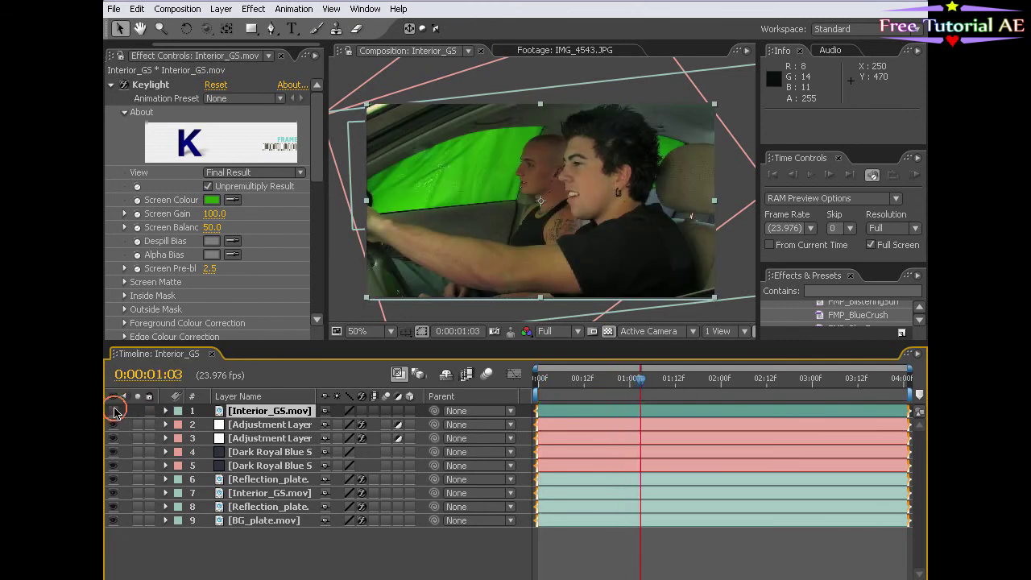
left_click(114, 411)
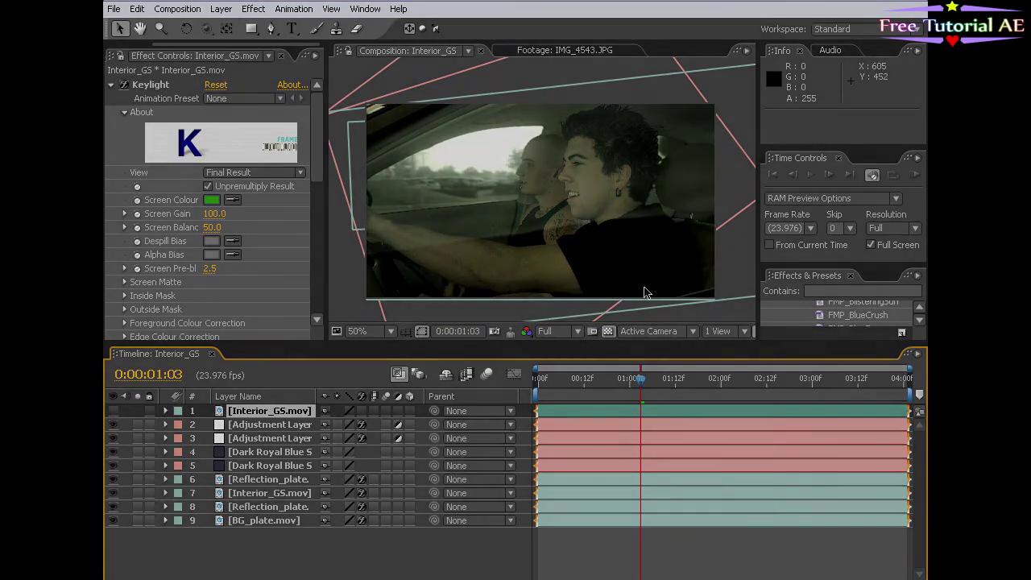